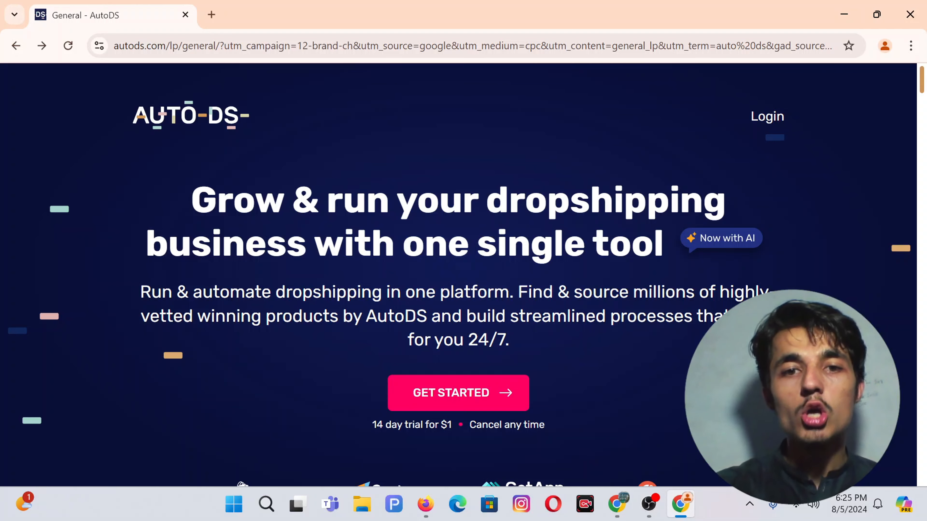
Step: Start the AutoDS sign-up and choose eBay as the selling platform
scroll(376, 282, "down", 5)
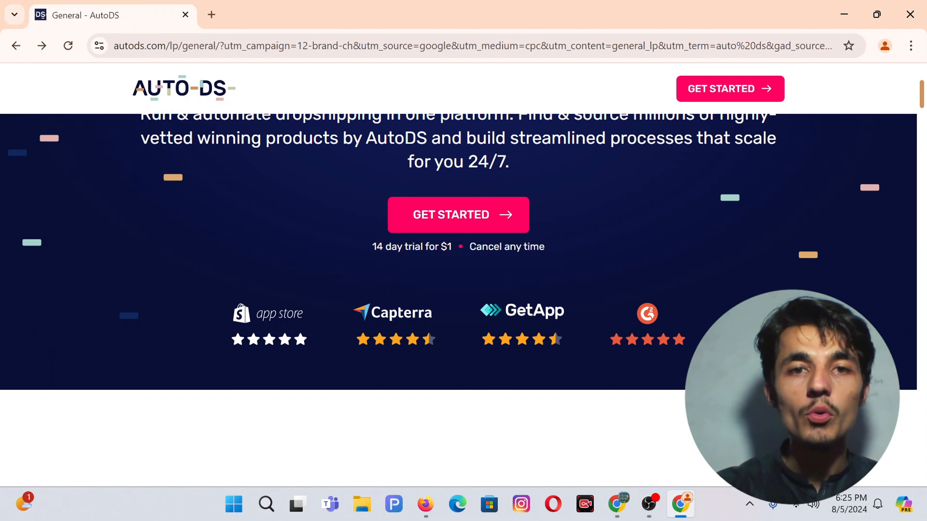
left_click(459, 219)
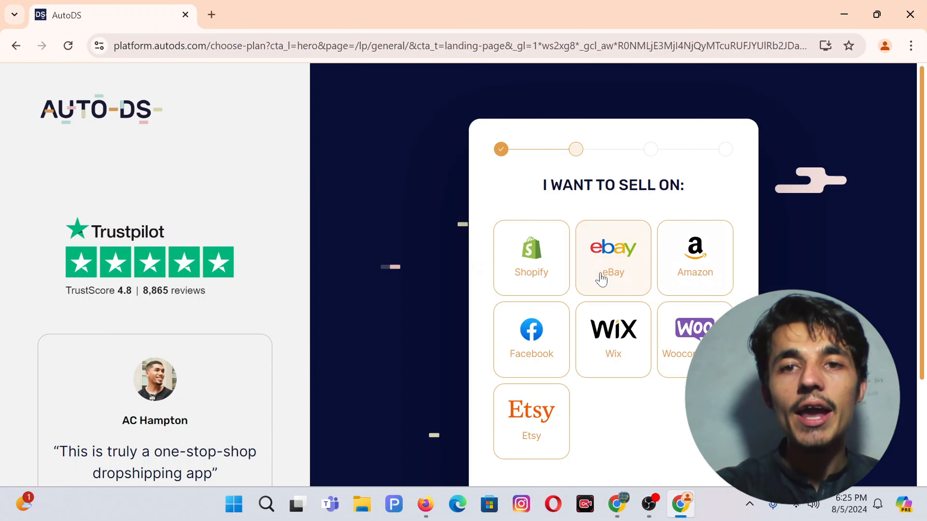
left_click(601, 279)
scroll(601, 279, "down", 4)
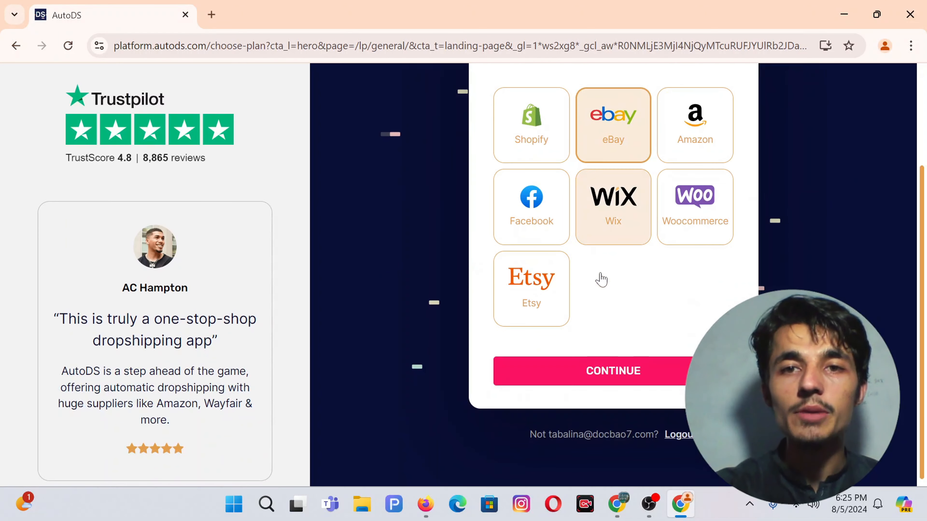
left_click(555, 374)
Step: Switch to monthly pricing and start the Starter 400 plan
scroll(515, 302, "up", 3)
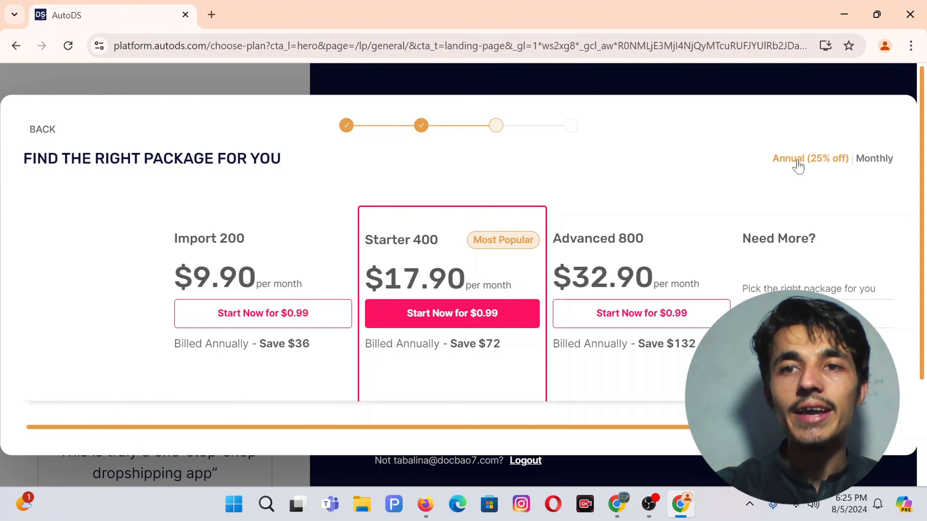
left_click(875, 161)
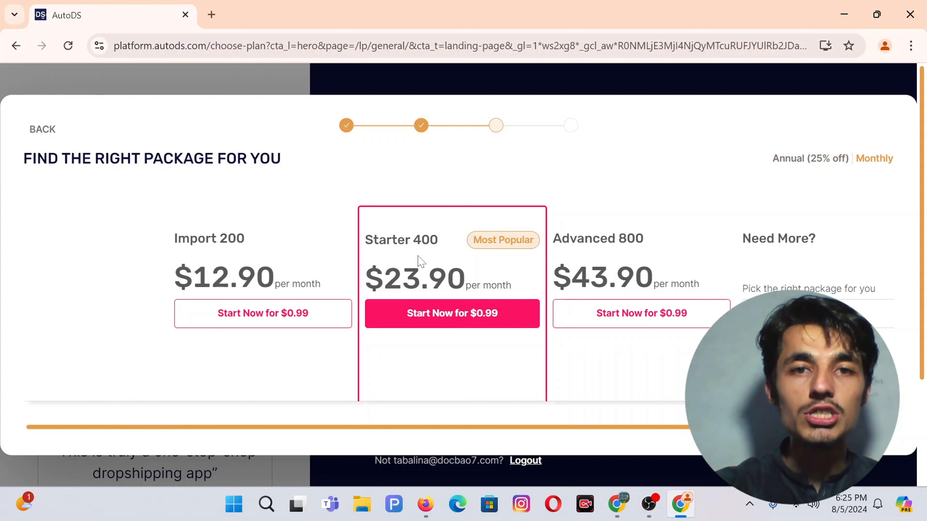
scroll(420, 261, "down", 1)
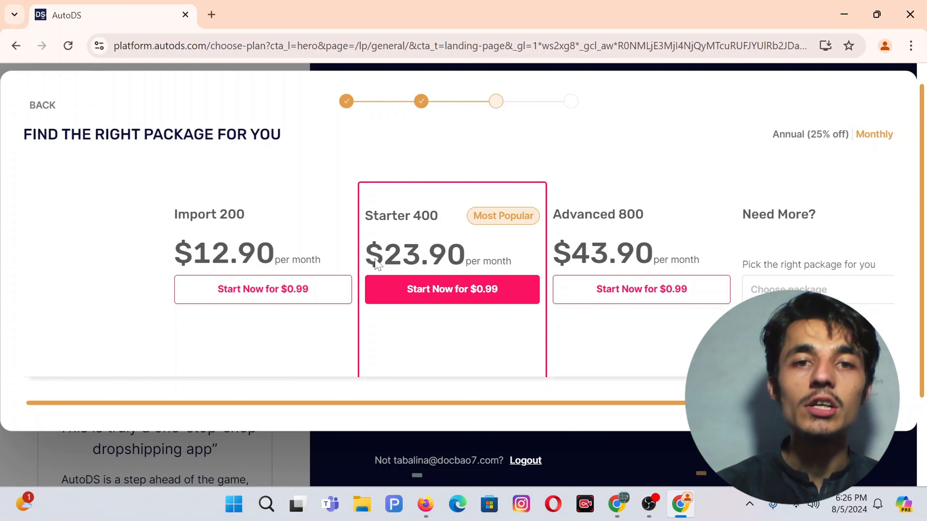
left_click(452, 294)
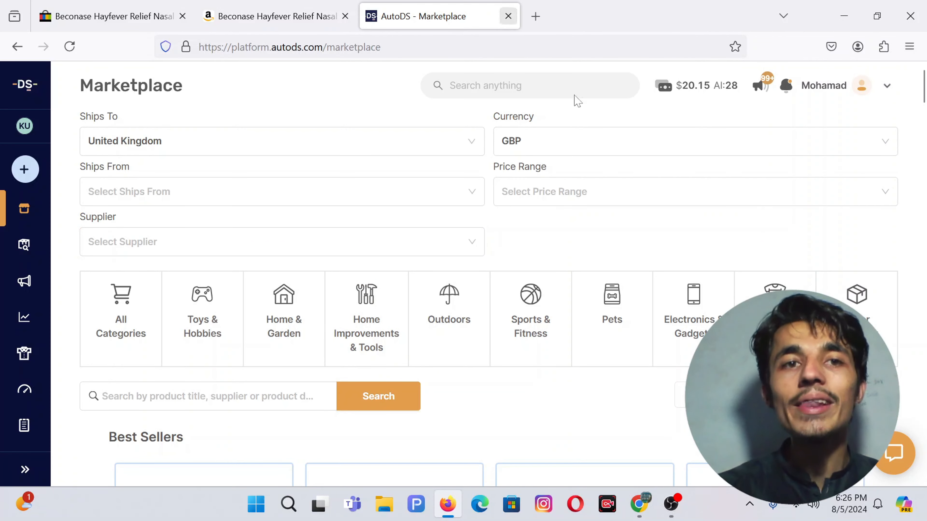
Step: From the store list, add a new store of type eBay Store
left_click(25, 126)
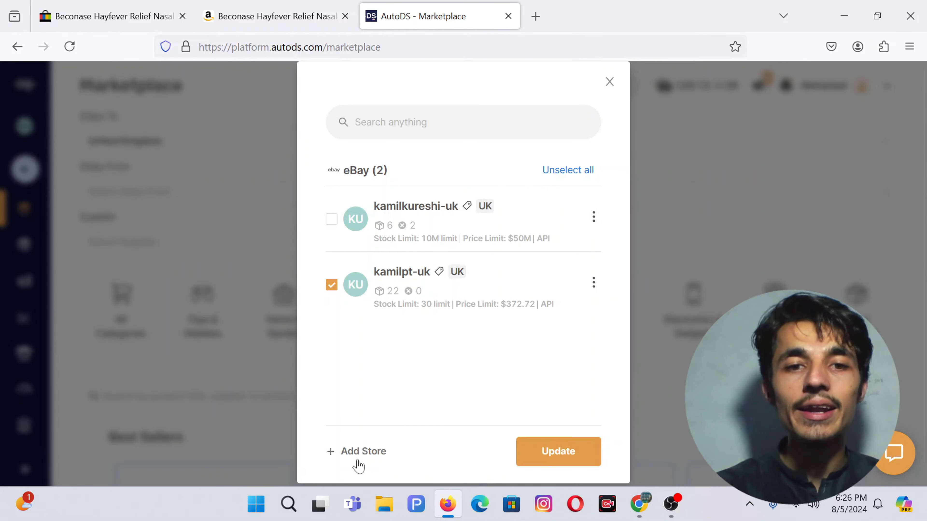
left_click(341, 453)
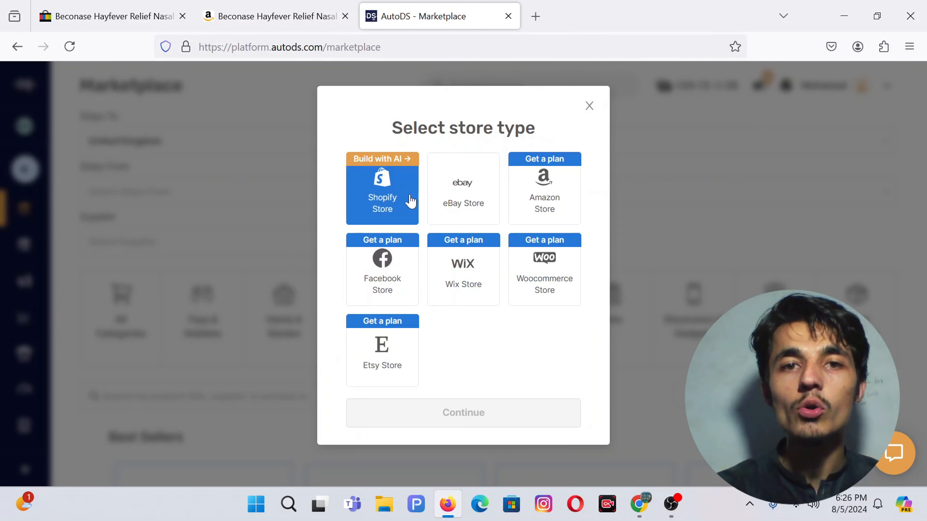
left_click(480, 193)
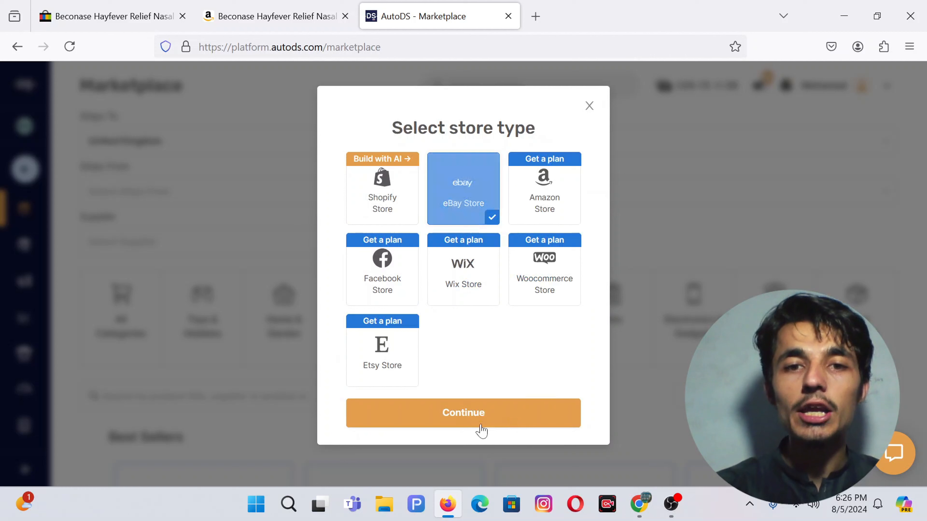
left_click(459, 420)
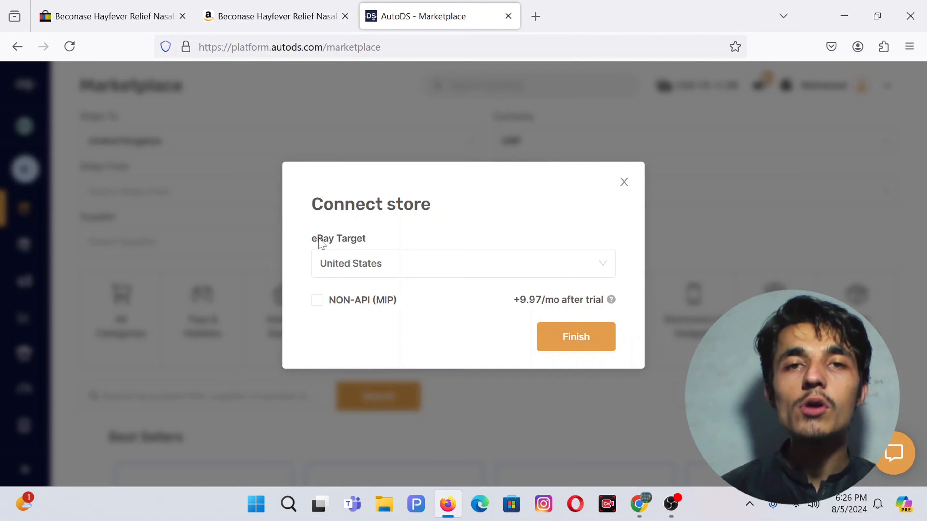
Step: Set the eBay Target to United Kingdom and finish the store connection
left_click(400, 272)
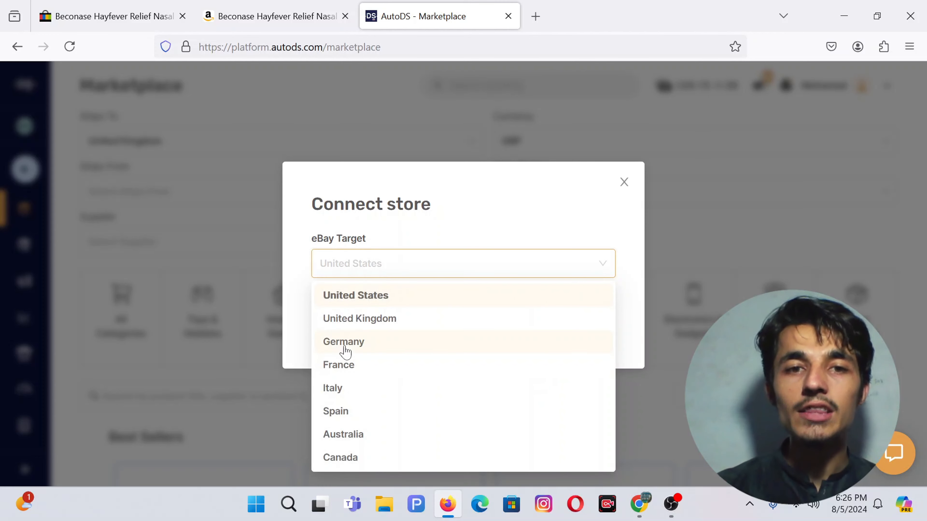
left_click(364, 325)
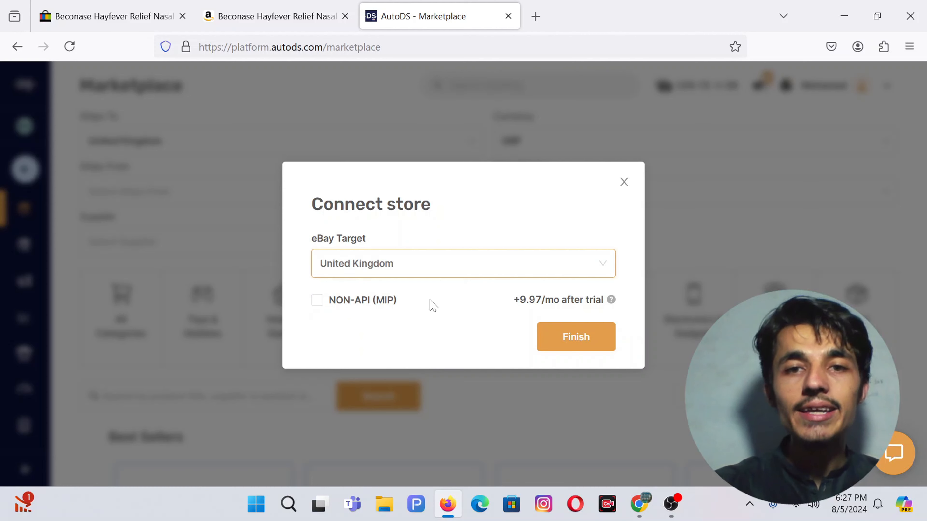
left_click(576, 337)
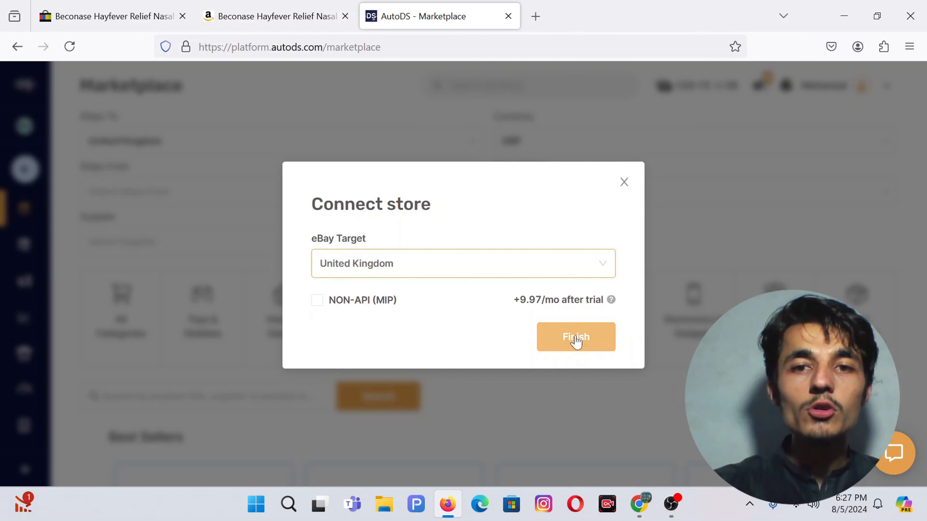
left_click(576, 338)
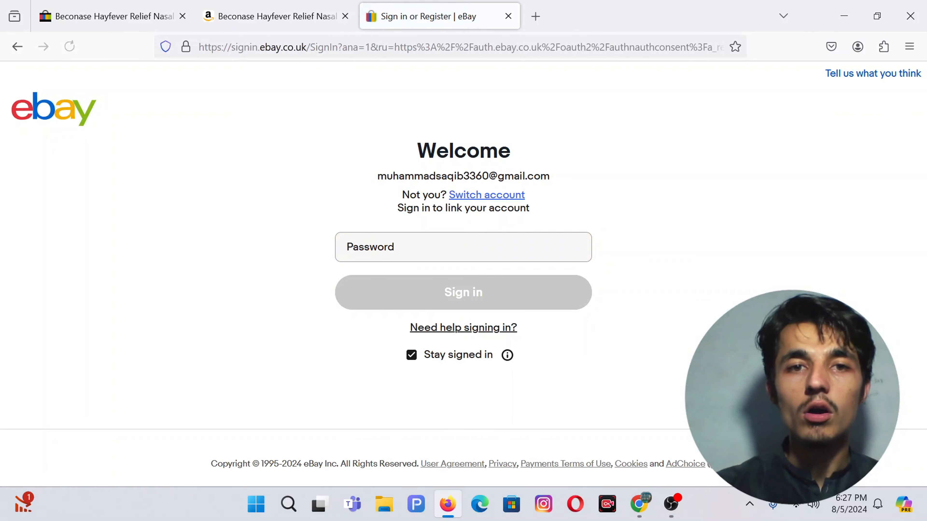
Step: Leave the eBay password blank, close the sign-in tab, and reopen AutoDS from a new tab
left_click(463, 247)
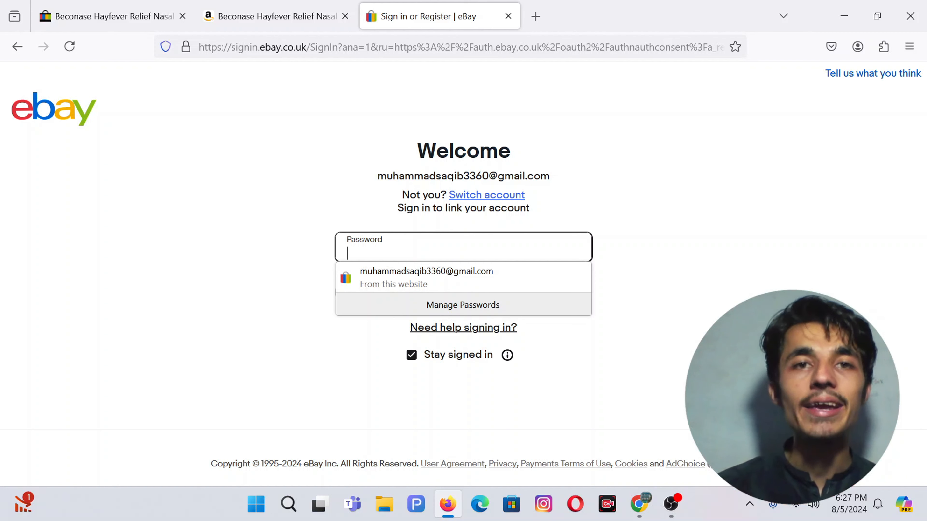
left_click(507, 16)
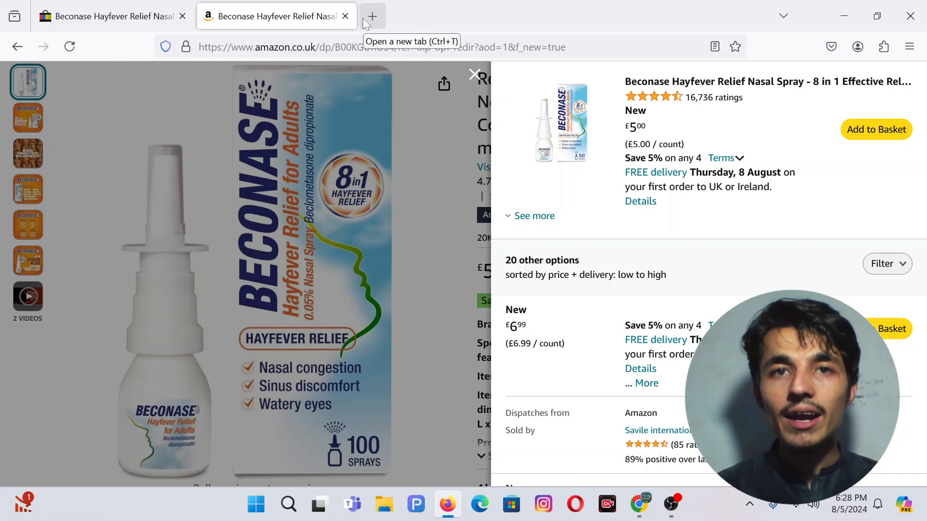
left_click(371, 16)
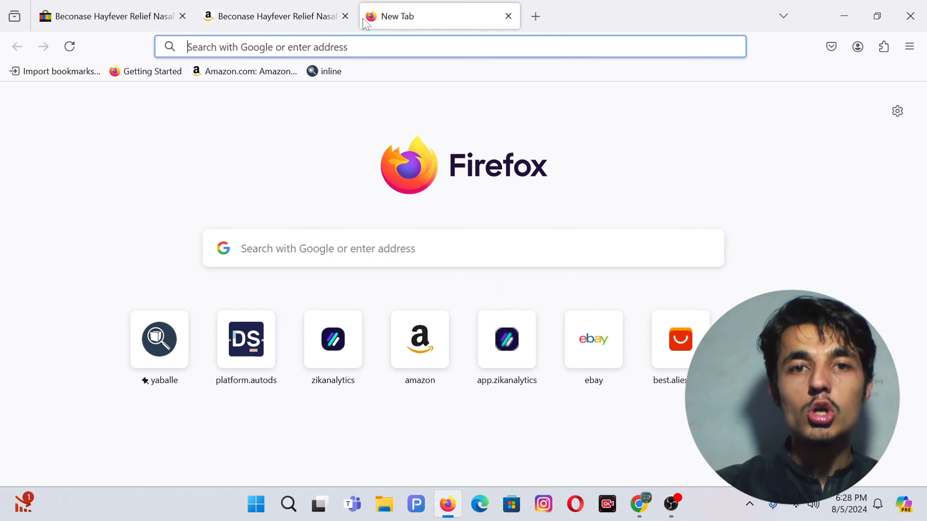
left_click(237, 352)
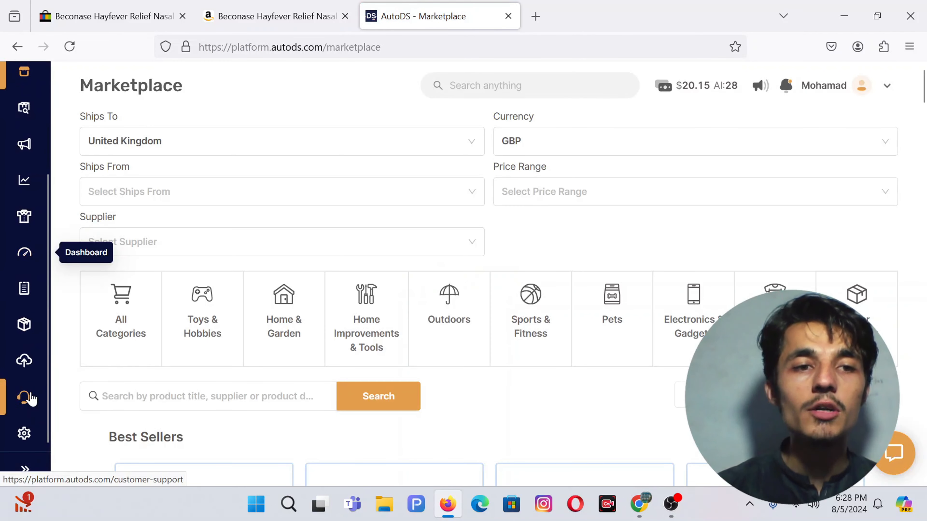
Step: In settings, open the Add Supplier form, browse supplier and warehouse options, then close it
left_click(25, 433)
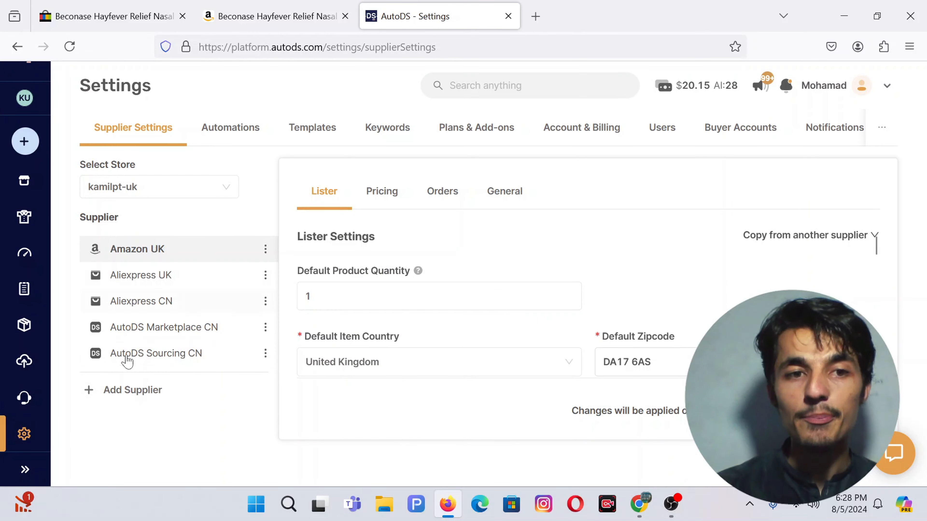
left_click(140, 391)
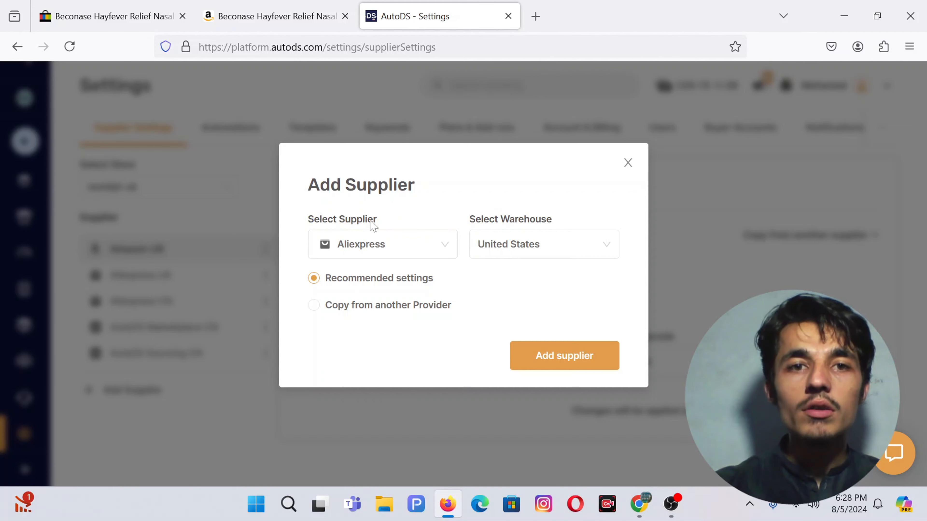
left_click(375, 243)
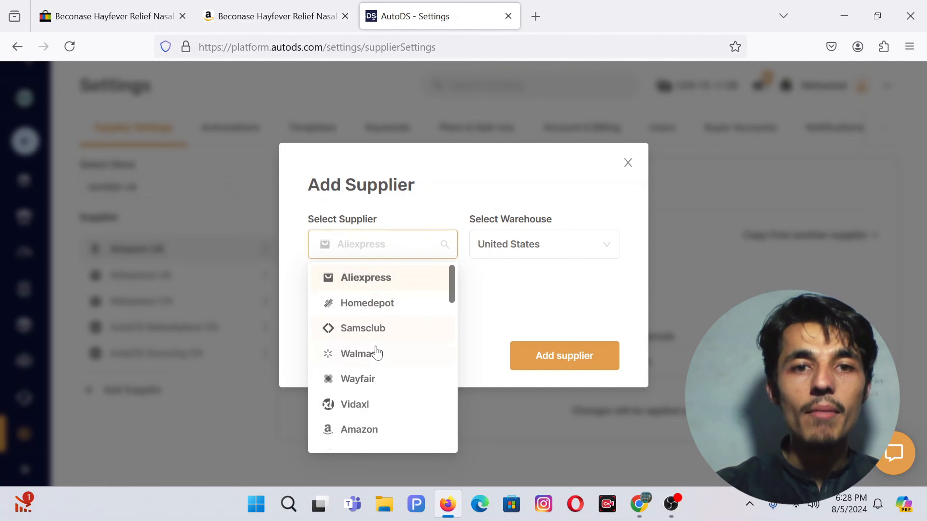
left_click(392, 287)
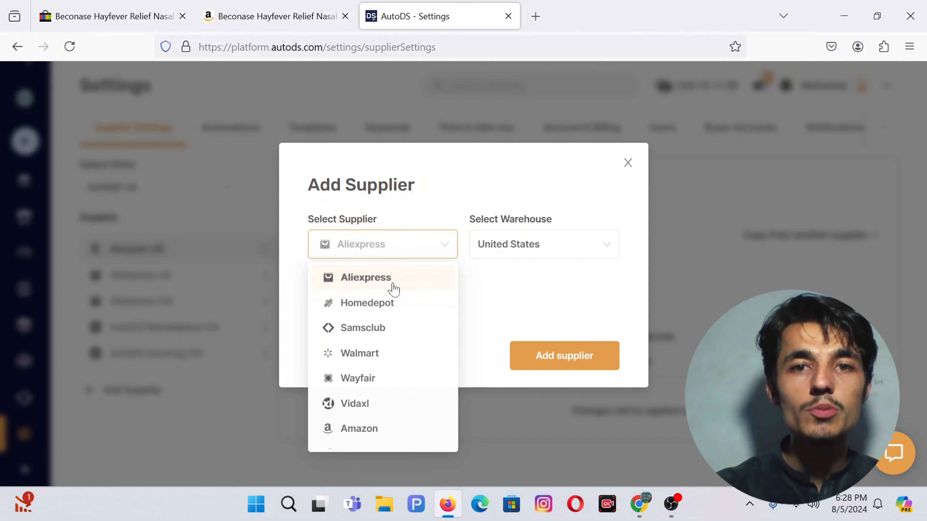
left_click(525, 250)
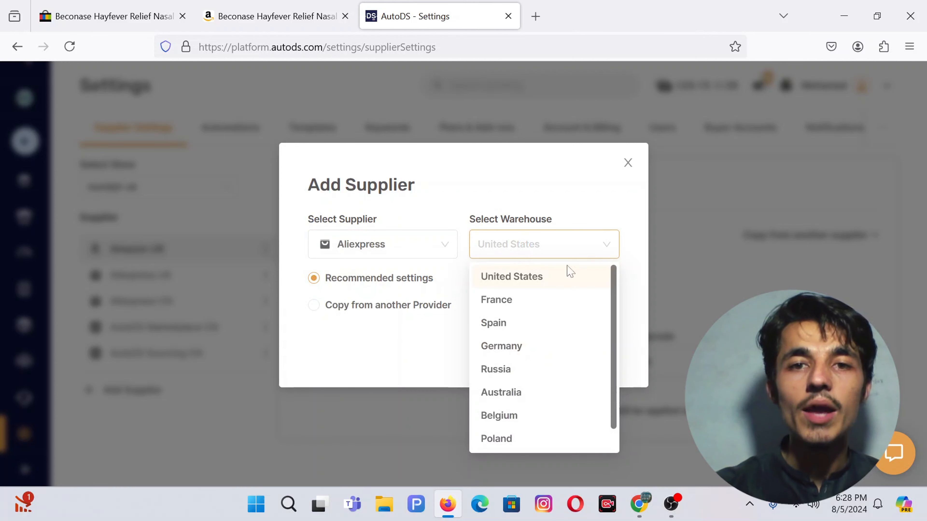
left_click(431, 207)
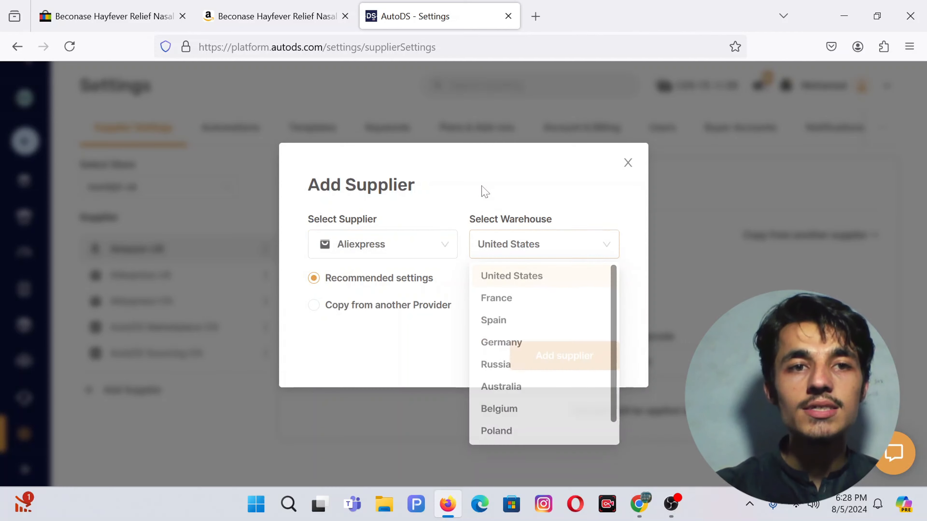
left_click(628, 165)
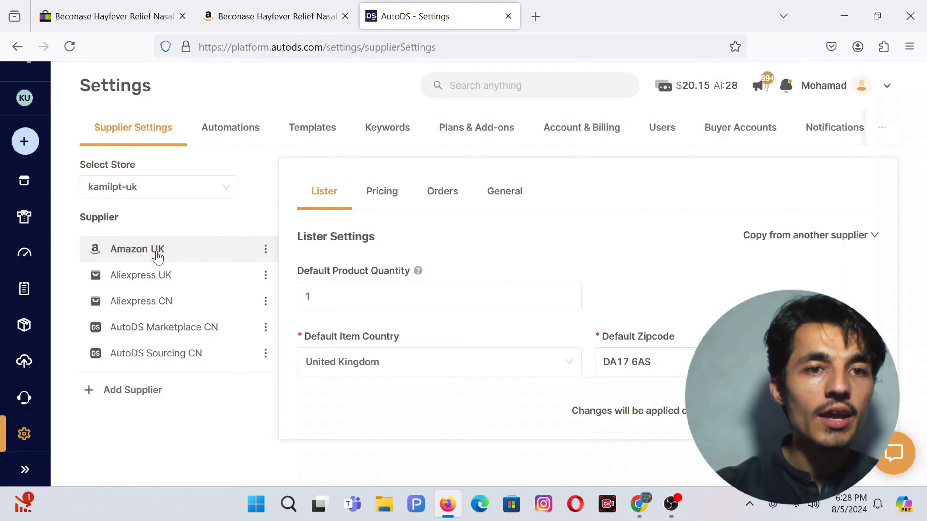
Step: Add Amazon as a supplier with the United States warehouse and recommended settings
left_click(130, 389)
left_click(521, 250)
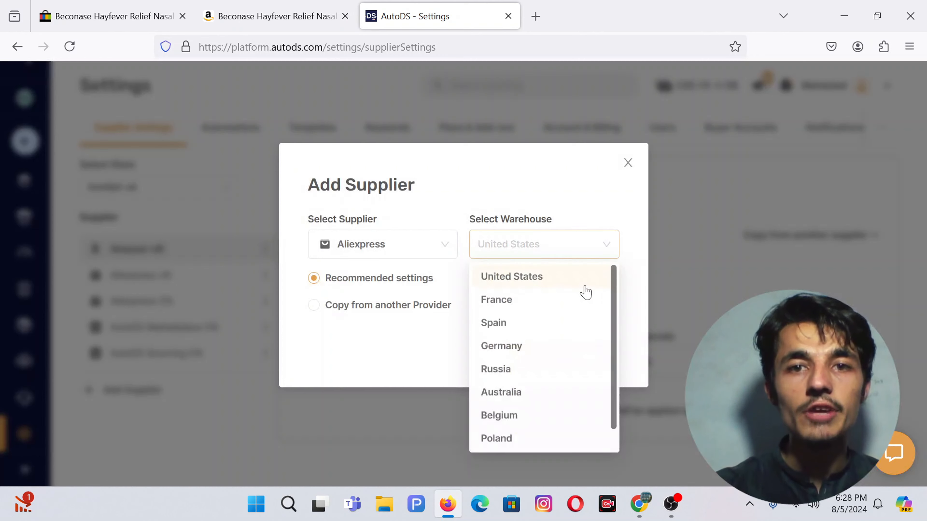
left_click(399, 282)
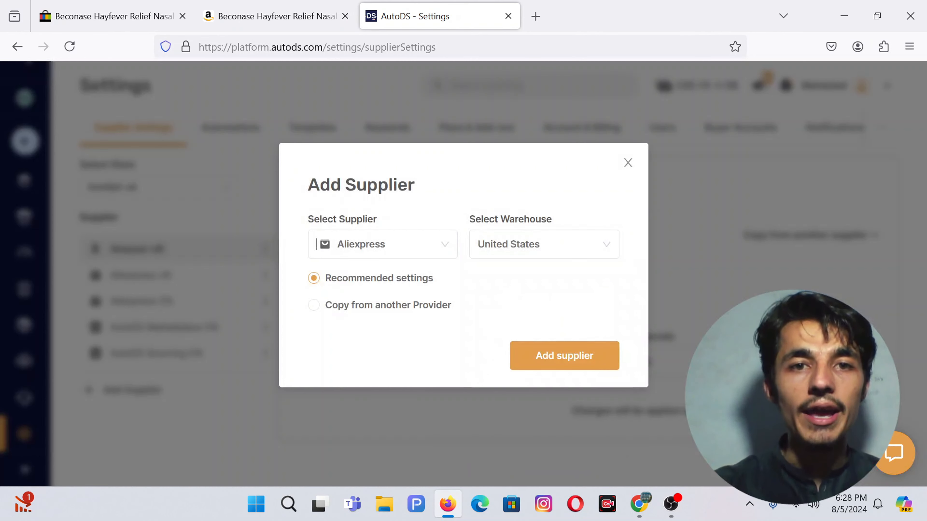
left_click(376, 244)
scroll(386, 339, "down", 3)
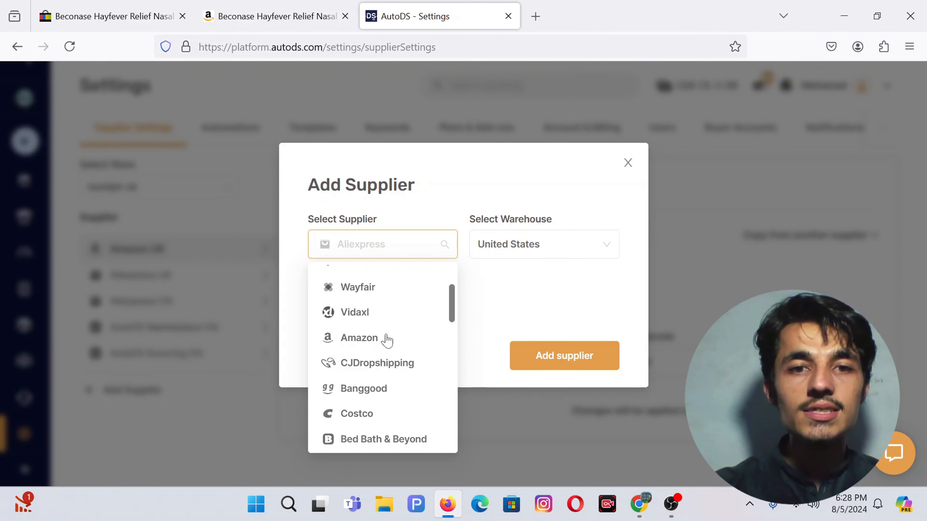
left_click(343, 338)
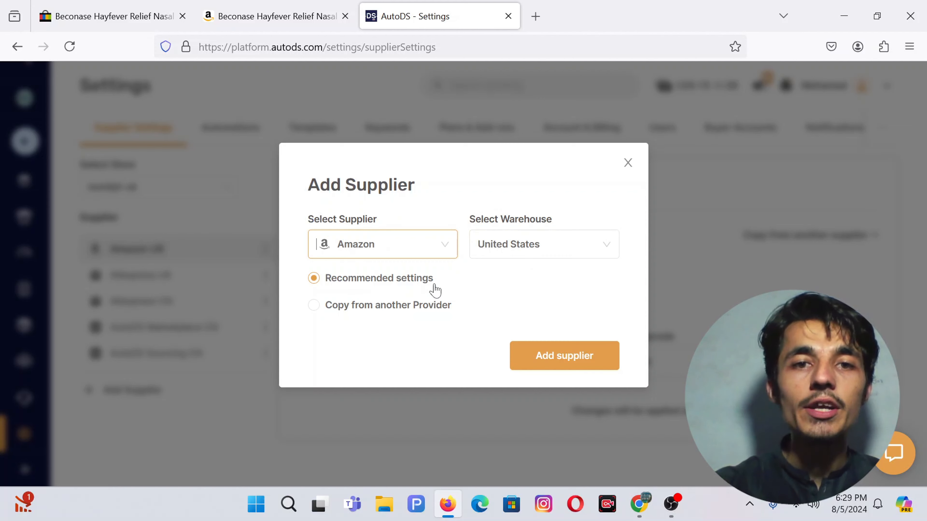
left_click(601, 362)
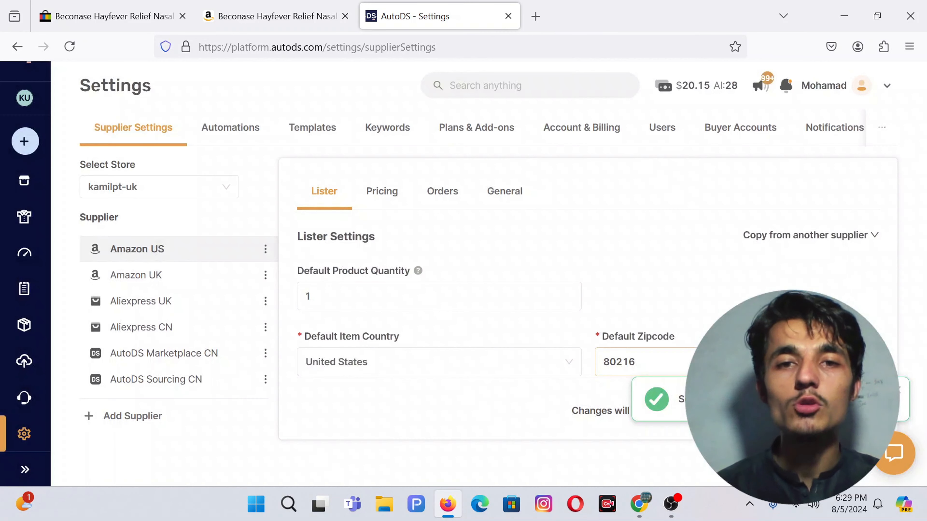
Step: Set the Lister's Default Product Quantity to 2
scroll(314, 292, "down", 1)
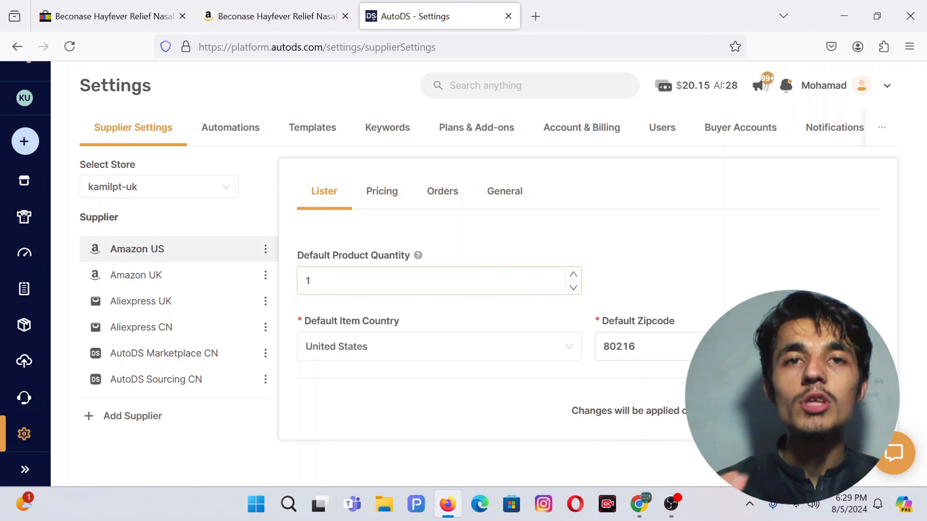
left_click(310, 281)
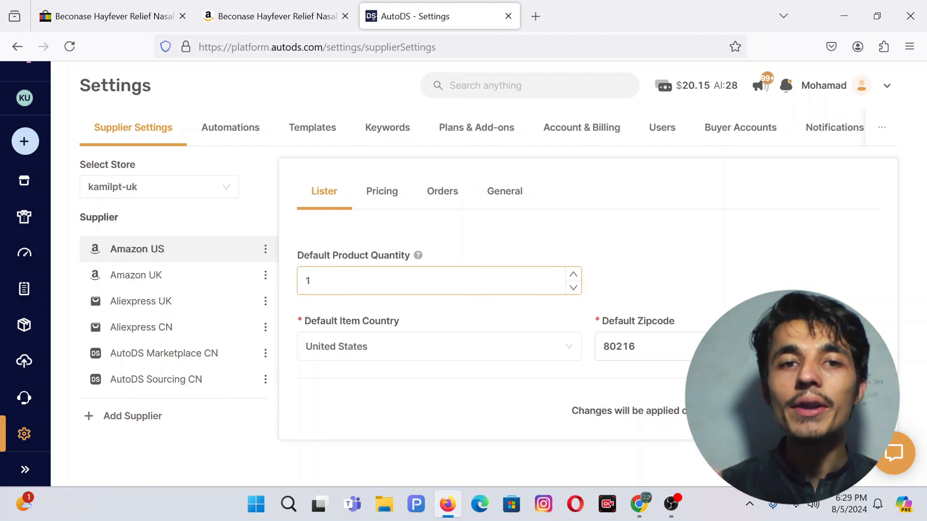
type("10")
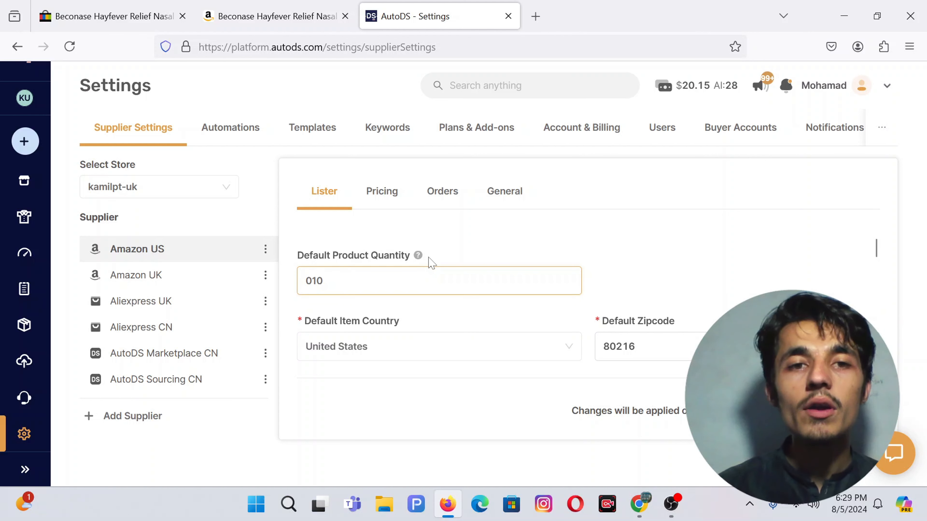
key("Home")
key("Delete")
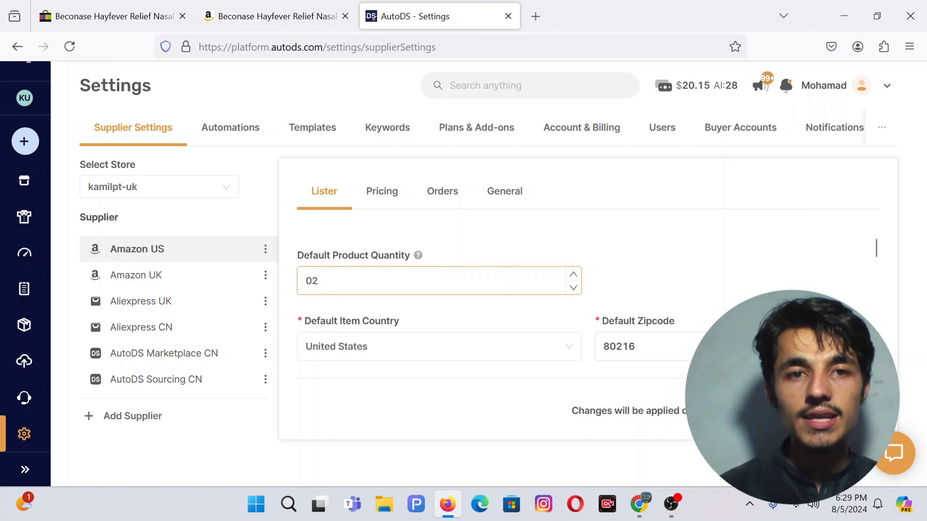
key("BackSpace")
key("BackSpace")
type("3")
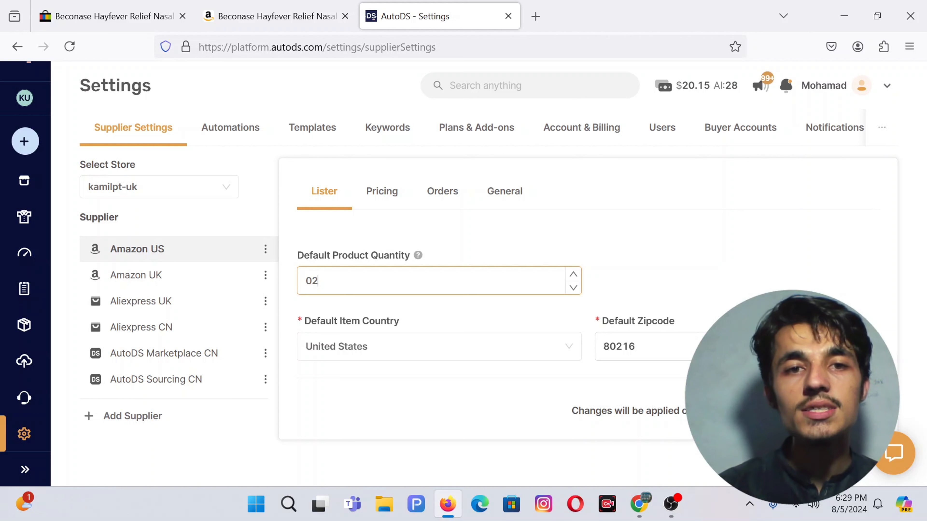
key("BackSpace")
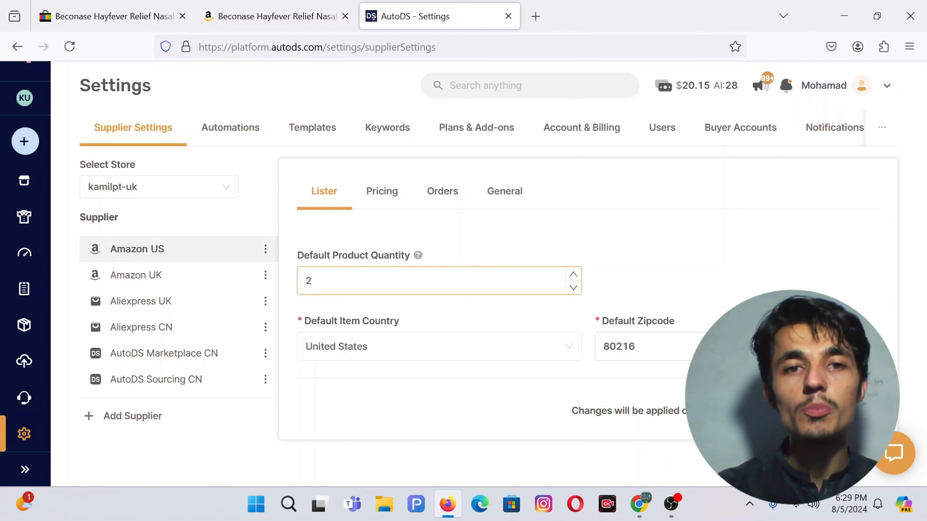
left_click(467, 232)
Step: Keep United States as the item country and choose Fastest with tracking shipping
scroll(453, 322, "down", 2)
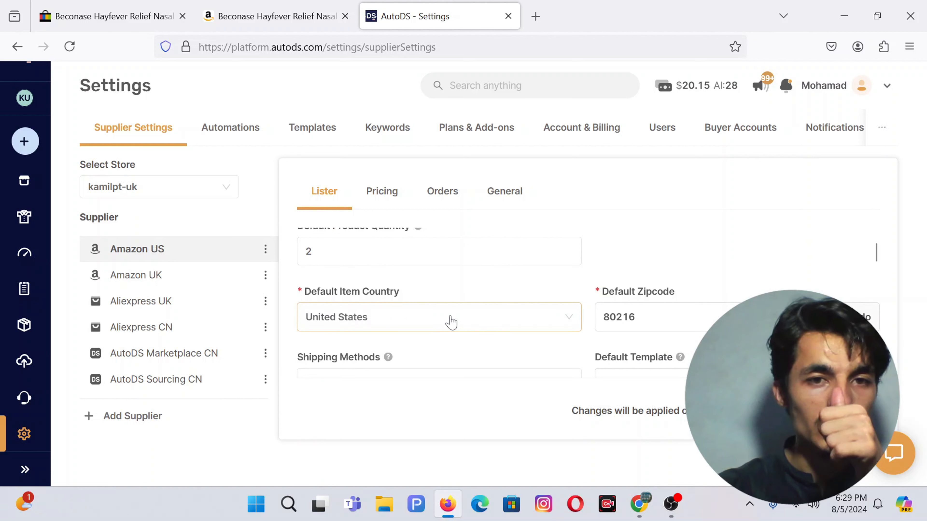
scroll(403, 324, "down", 1)
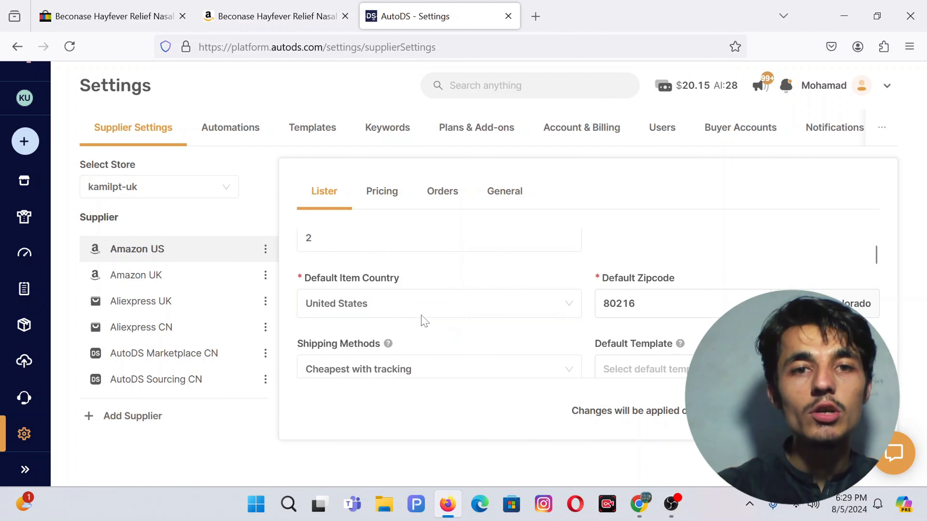
left_click(407, 305)
left_click(406, 305)
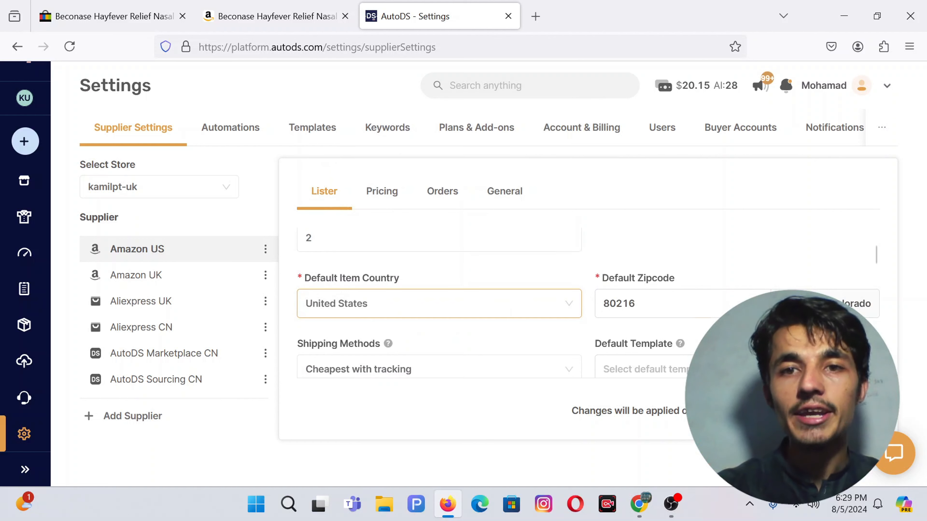
scroll(681, 284, "down", 2)
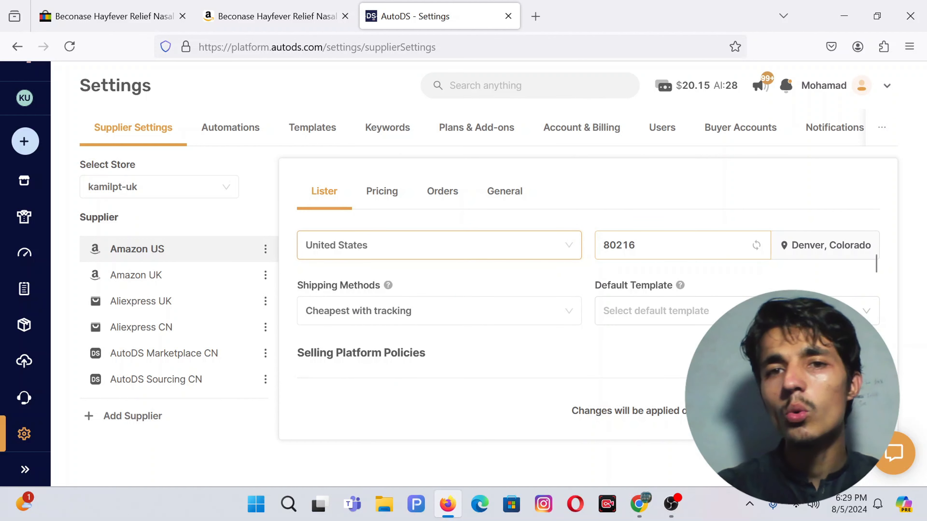
scroll(638, 257, "down", 1)
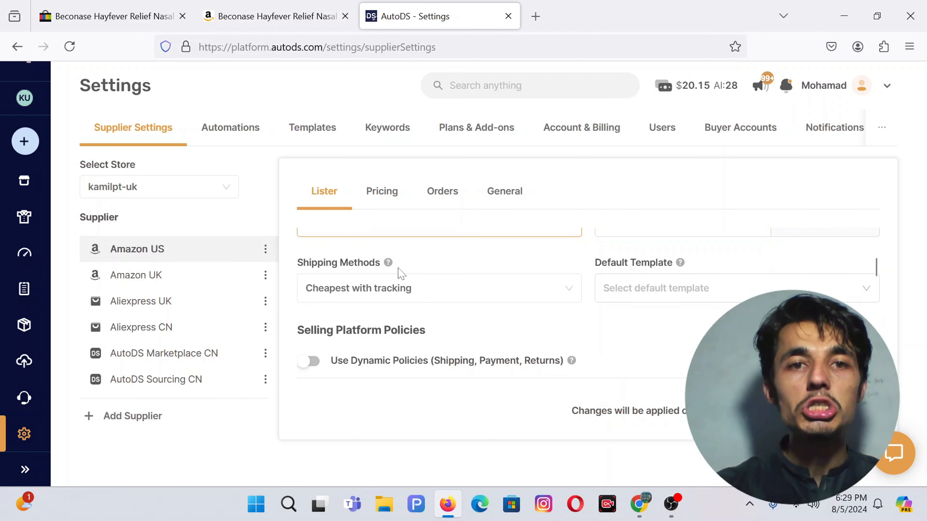
left_click(423, 303)
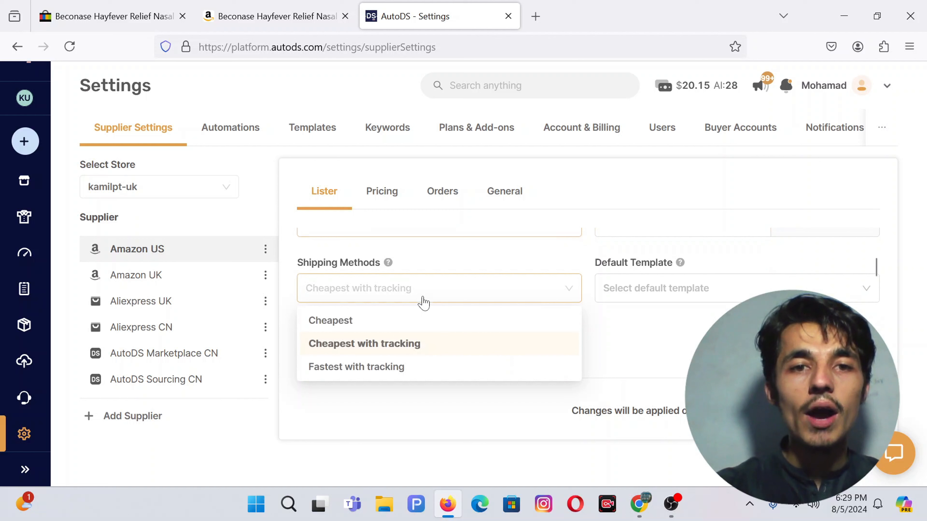
left_click(356, 373)
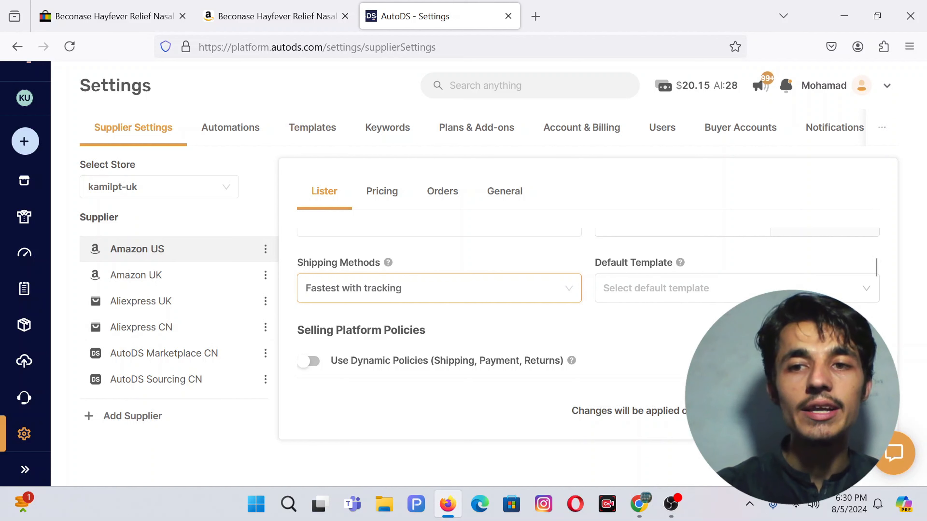
Step: Duplicate the Simply Blue template from AutoDS eBay Templates under the name 'Test video'
left_click(306, 132)
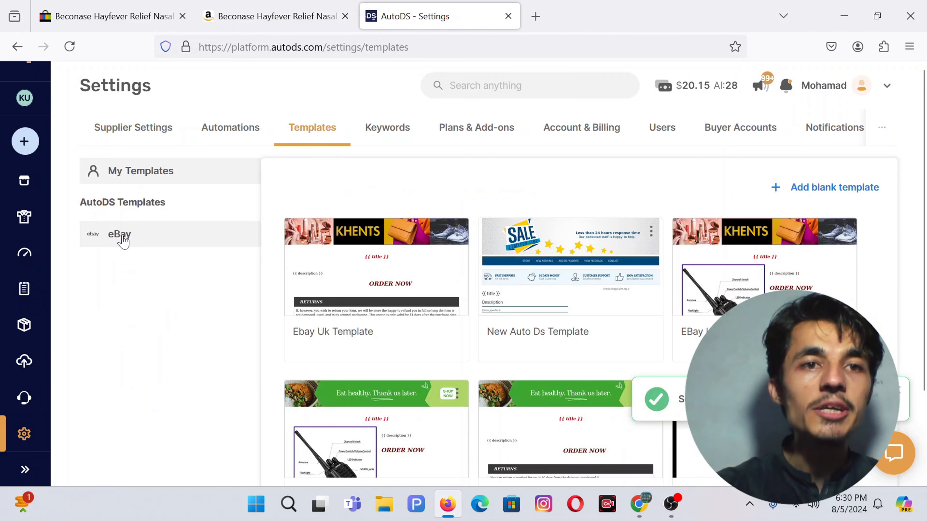
left_click(120, 238)
scroll(519, 275, "down", 2)
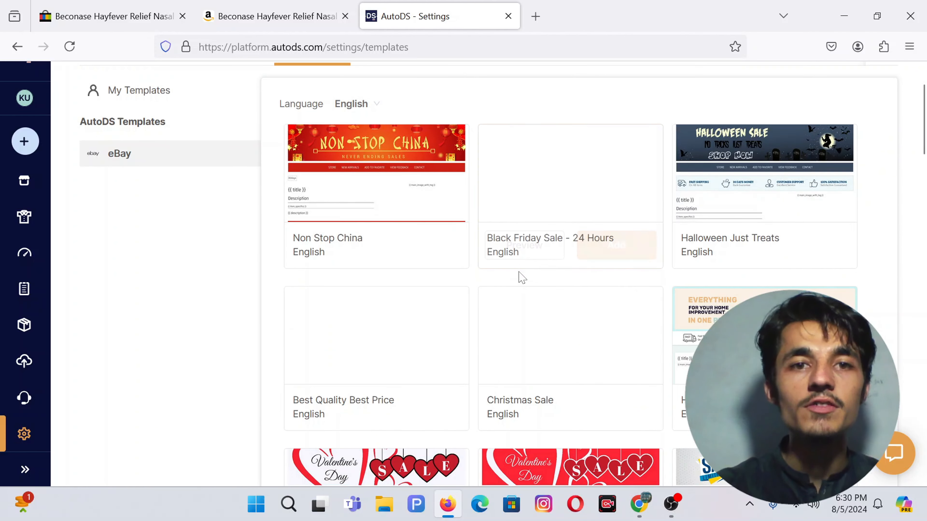
scroll(372, 199, "up", 2)
scroll(498, 291, "down", 9)
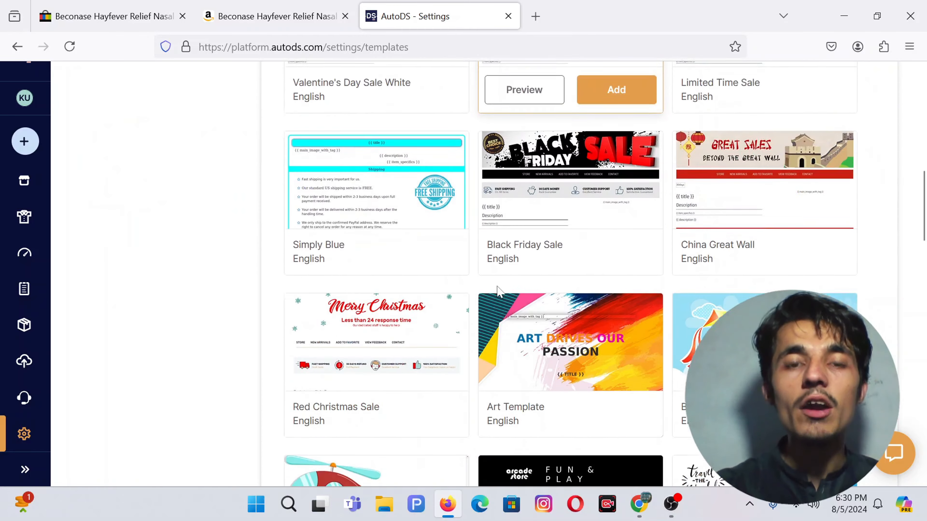
scroll(498, 292, "up", 9)
scroll(499, 292, "down", 11)
scroll(348, 299, "up", 1)
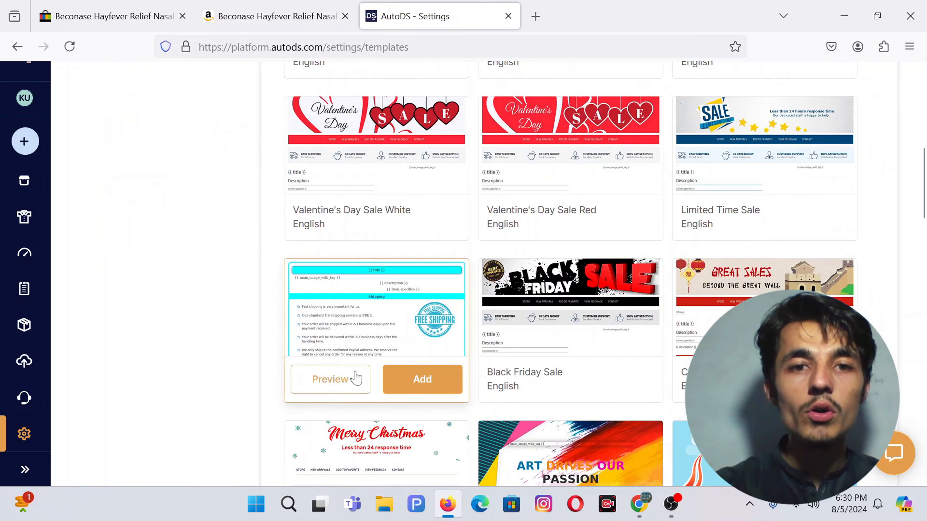
left_click(425, 381)
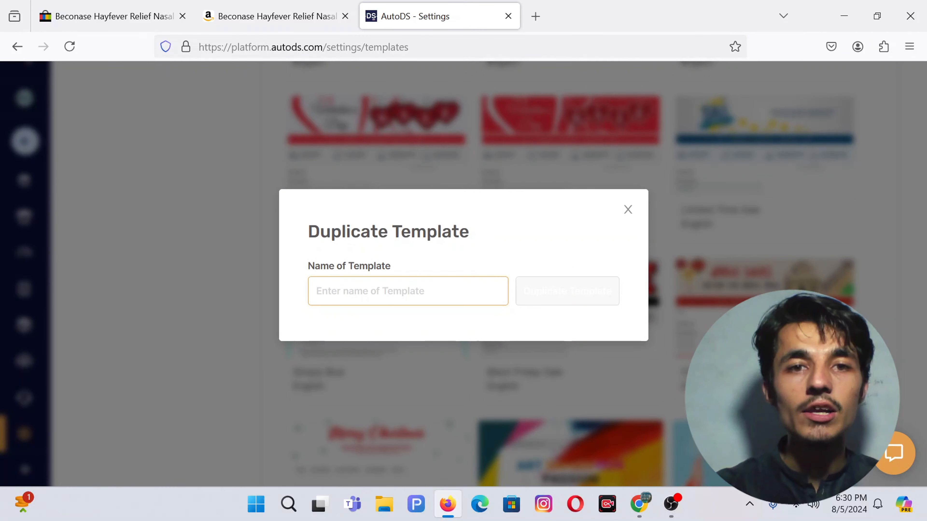
type("Test ")
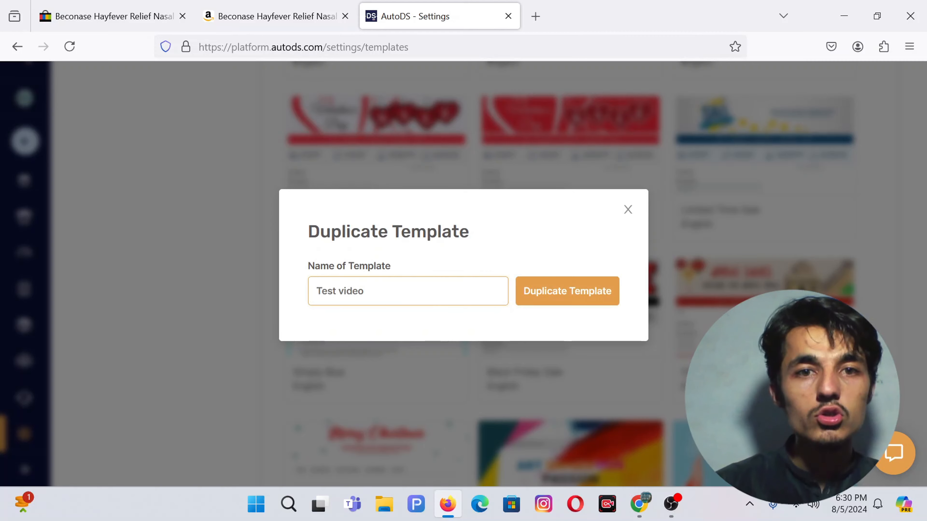
type("video")
left_click(544, 298)
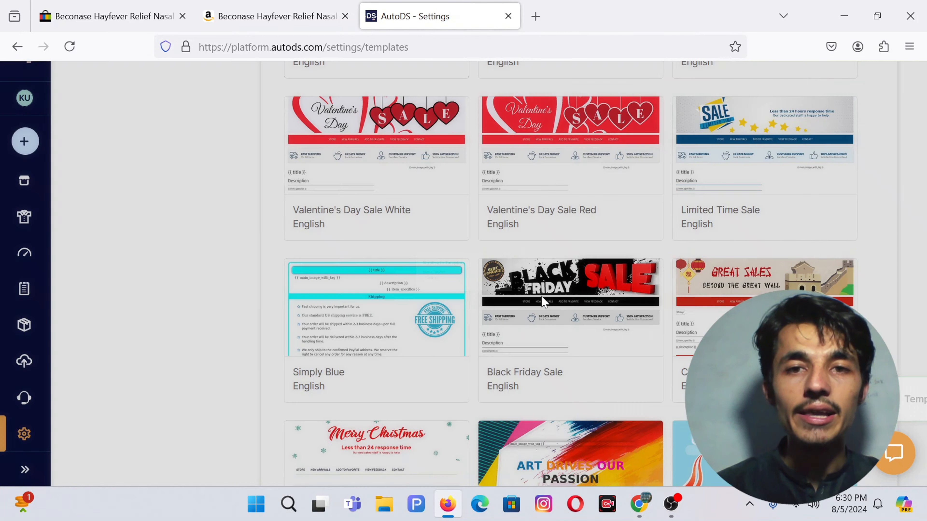
scroll(544, 301, "up", 10)
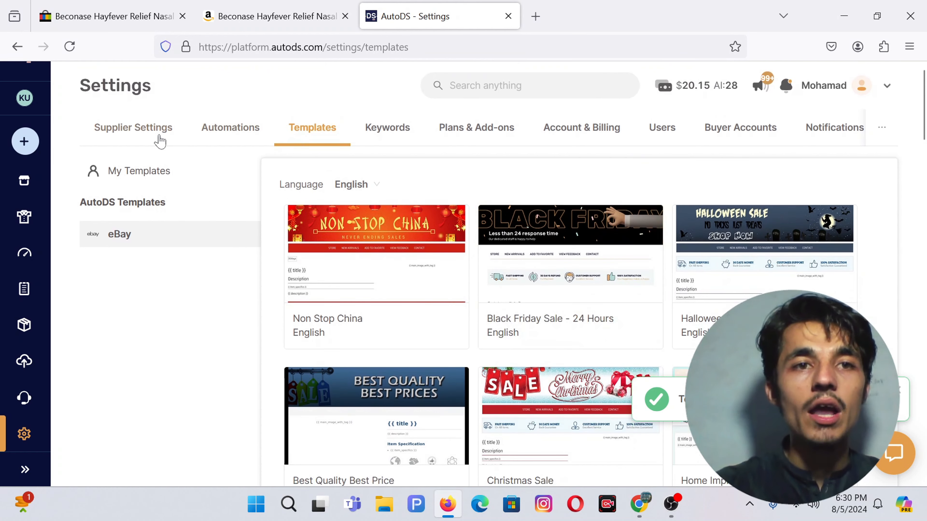
left_click(139, 133)
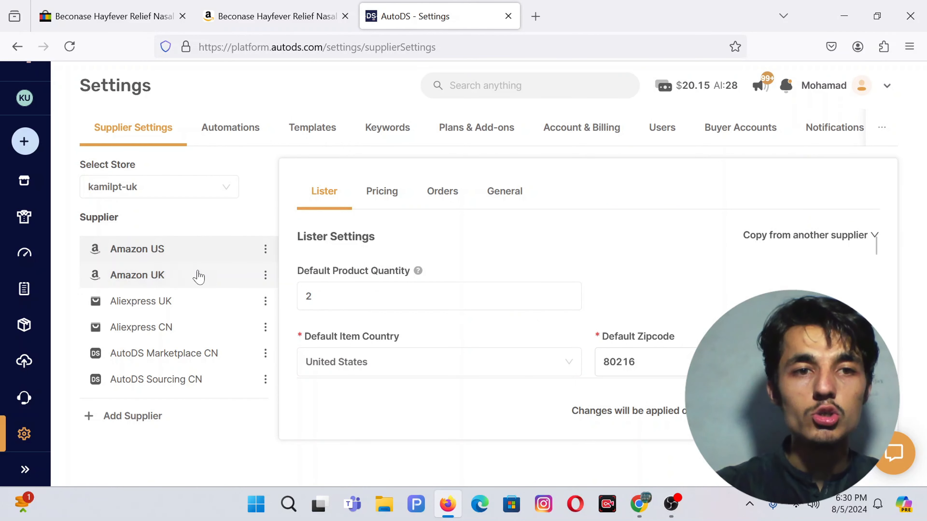
left_click(146, 303)
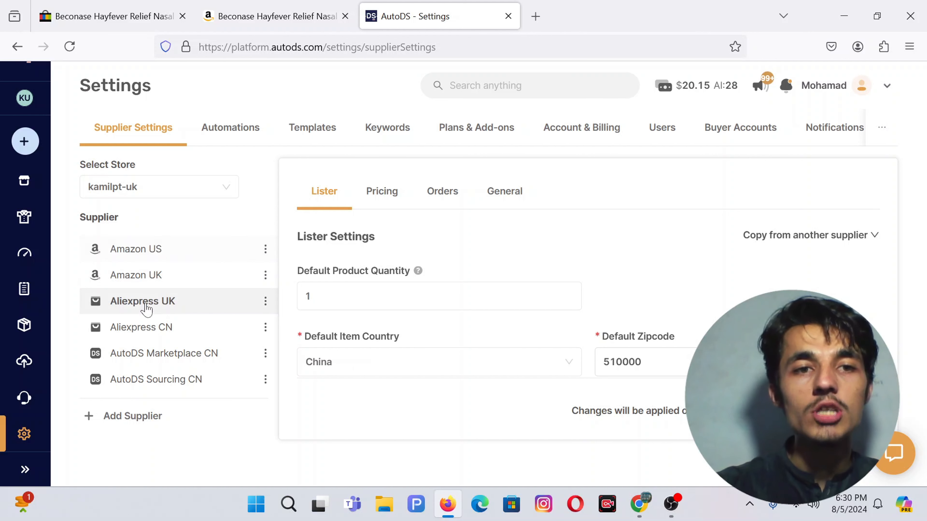
left_click(127, 252)
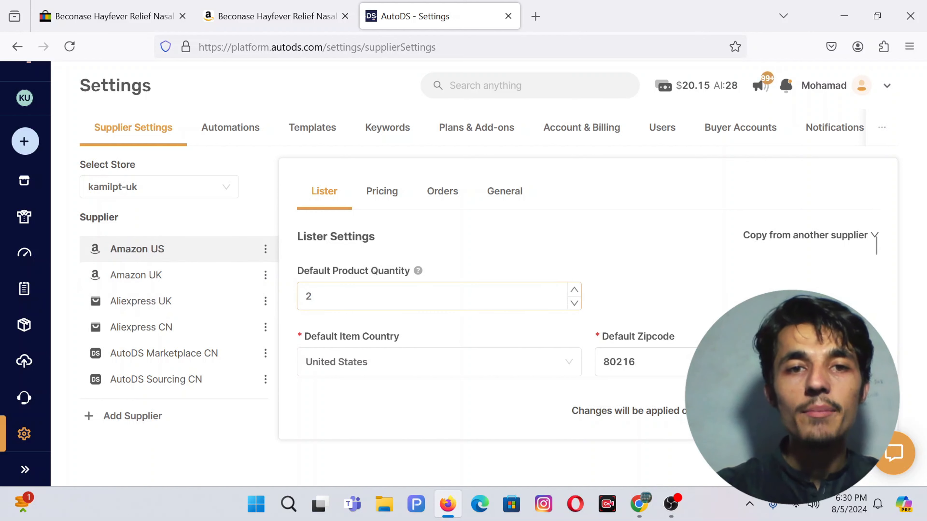
scroll(415, 286, "down", 3)
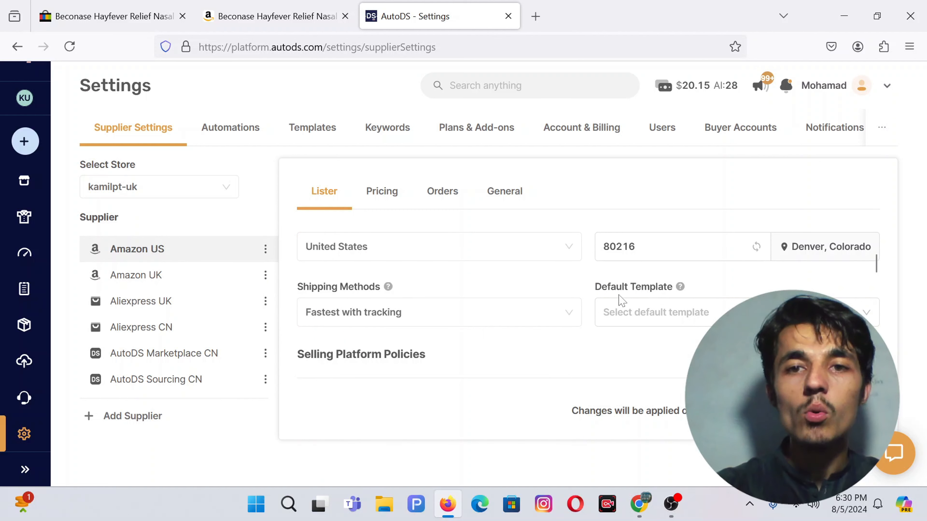
scroll(642, 311, "down", 2)
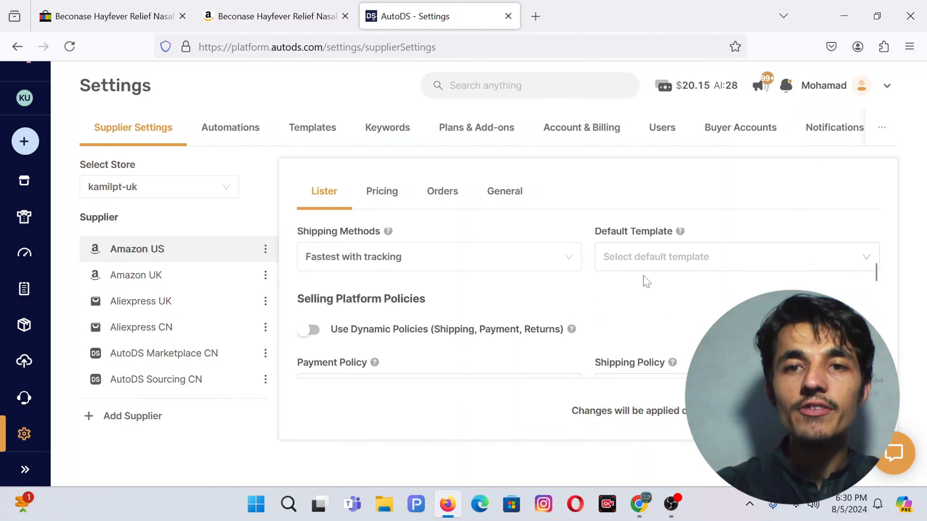
left_click(620, 280)
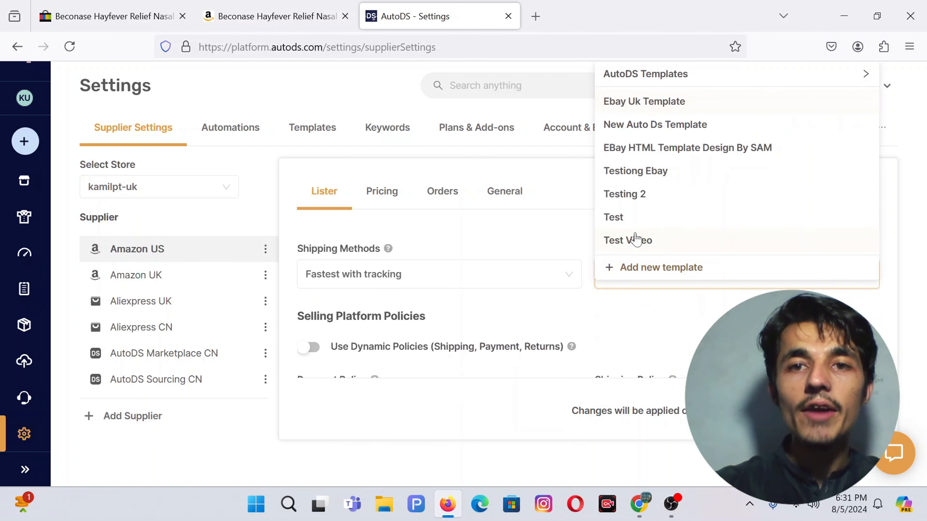
left_click(659, 242)
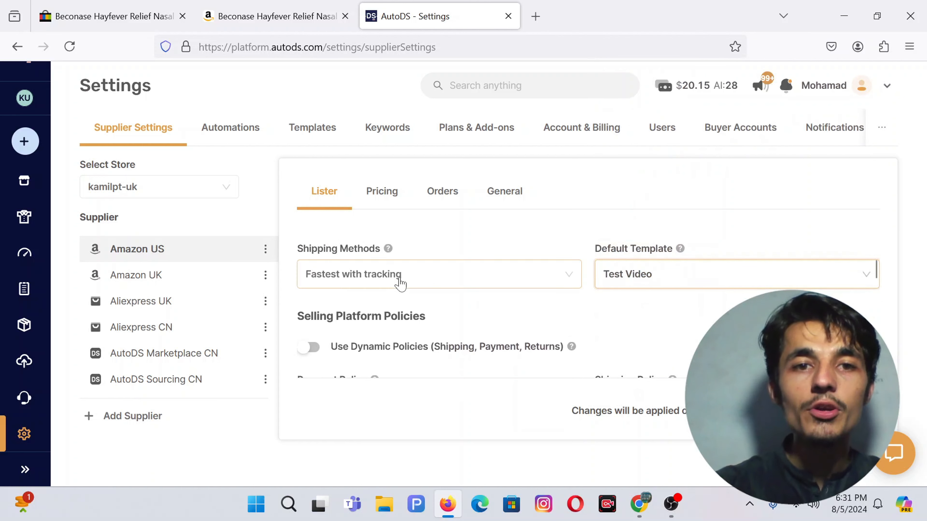
scroll(399, 284, "down", 1)
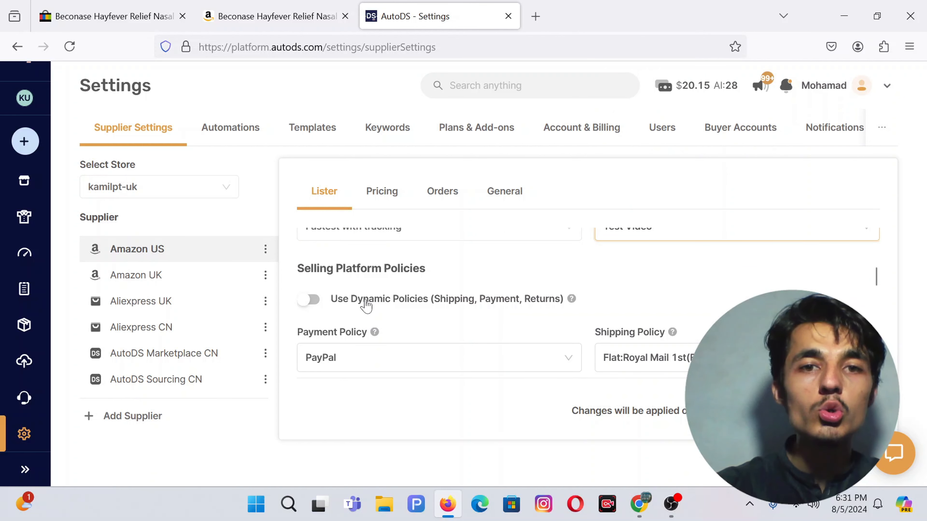
scroll(365, 306, "down", 1)
scroll(361, 294, "down", 1)
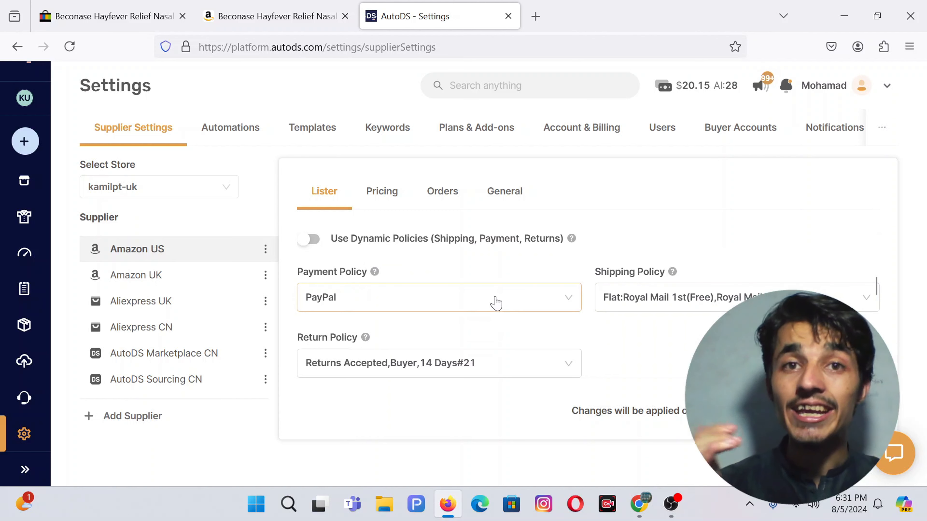
left_click(310, 239)
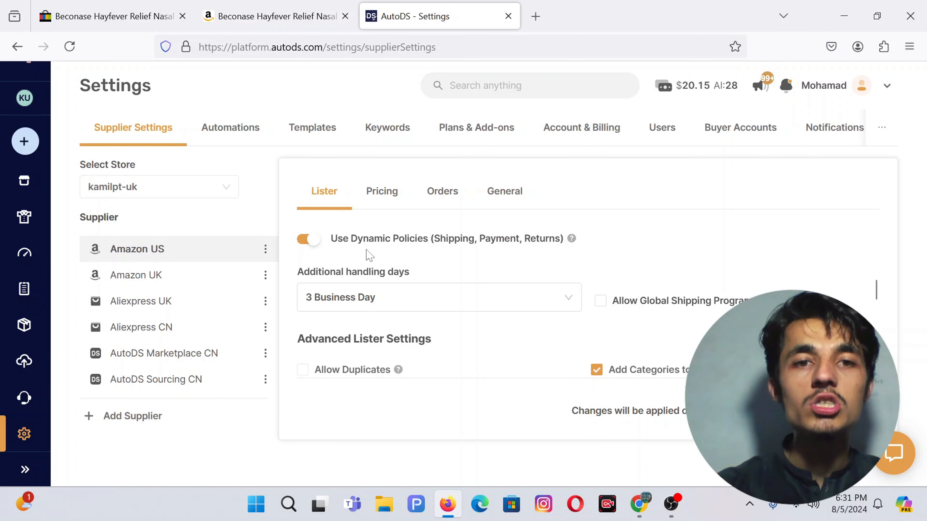
left_click(308, 243)
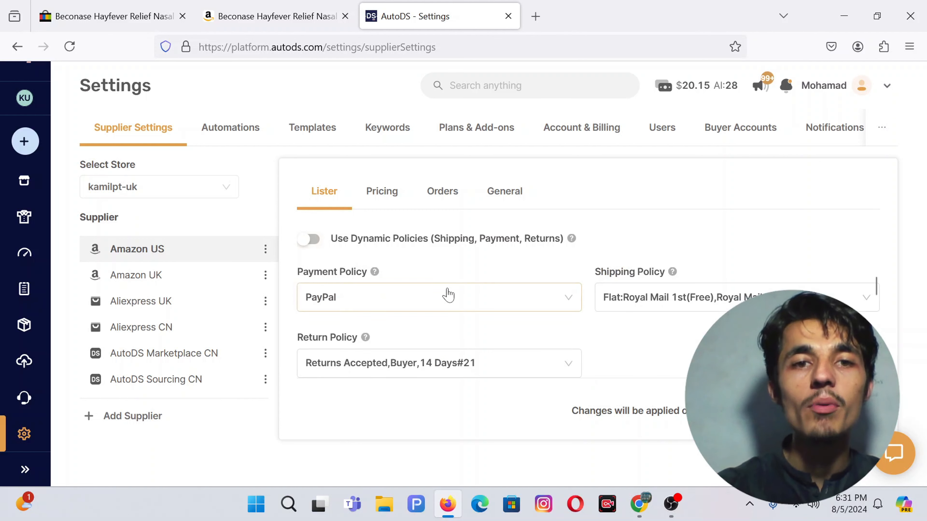
scroll(445, 294, "down", 2)
scroll(485, 280, "down", 2)
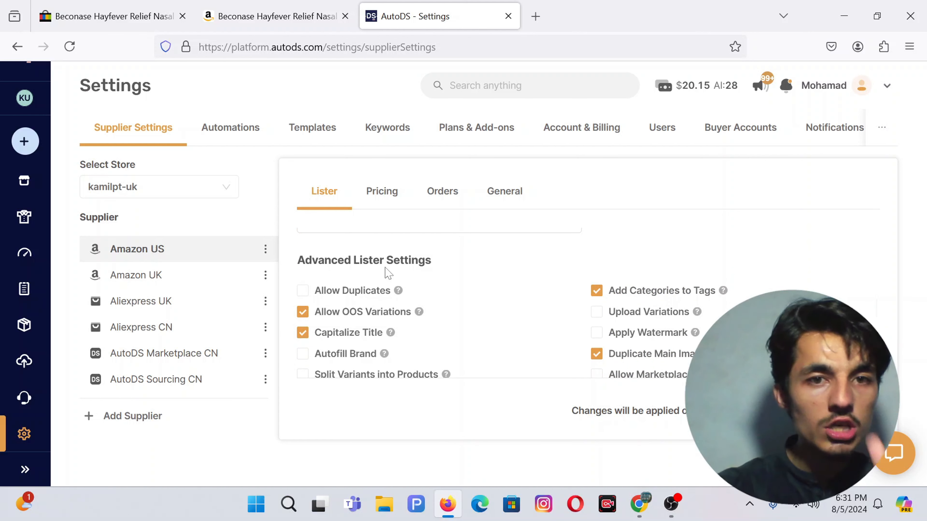
Step: Turn off Allow Vero/Blocked Keywords and Allow OOS Variations in the Advanced Lister settings
scroll(369, 306, "down", 1)
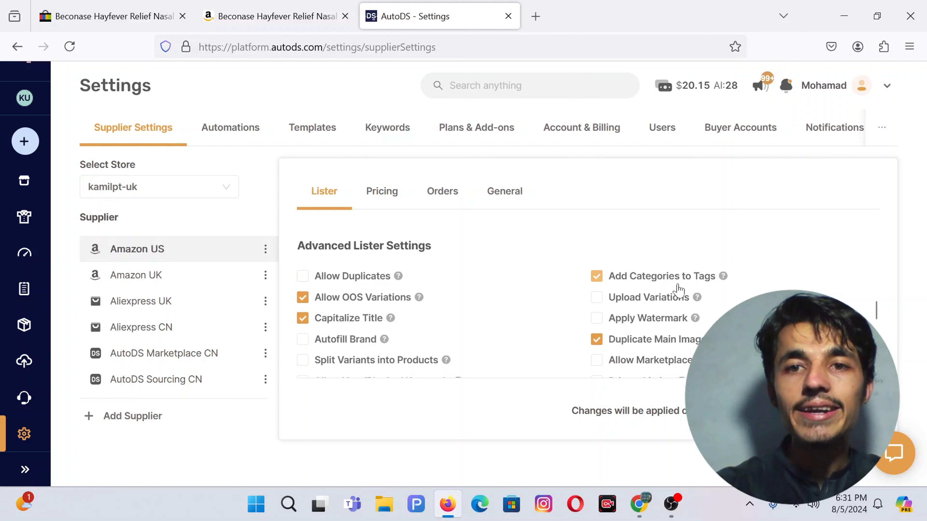
scroll(643, 286, "down", 1)
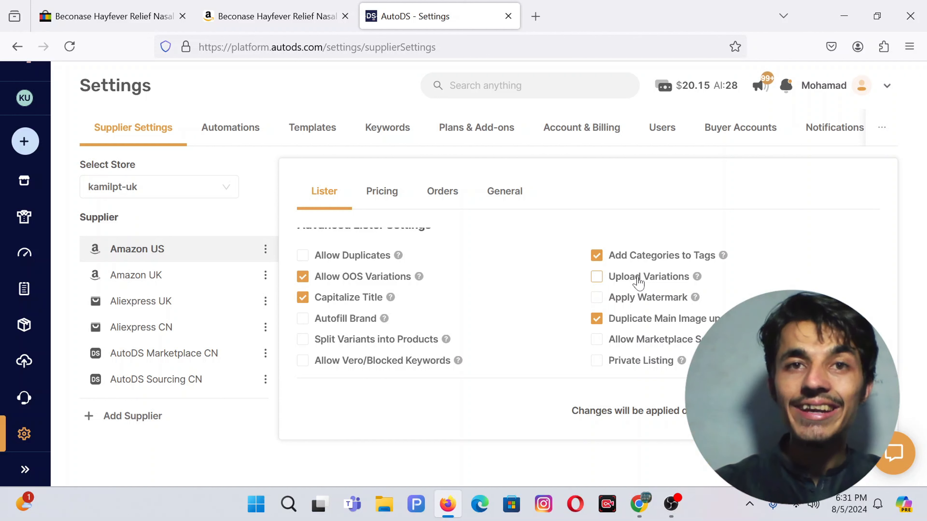
left_click(638, 279)
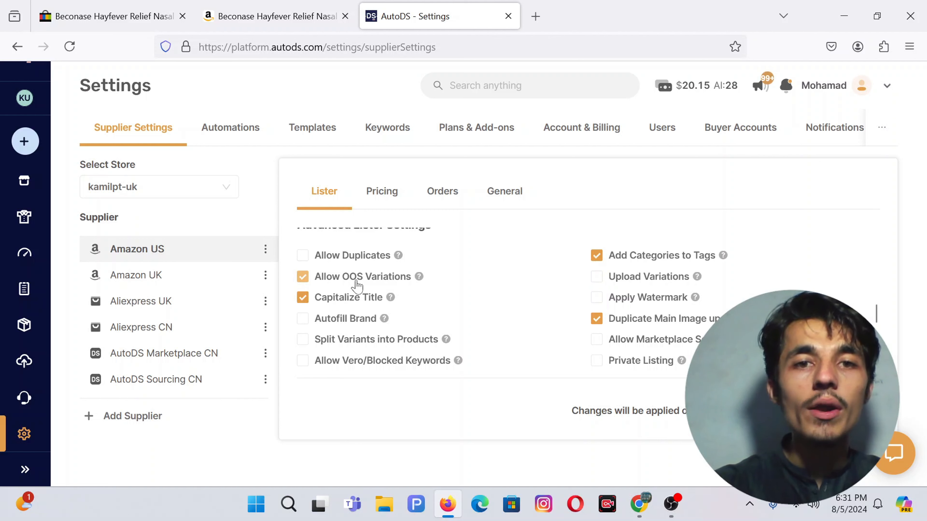
left_click(303, 276)
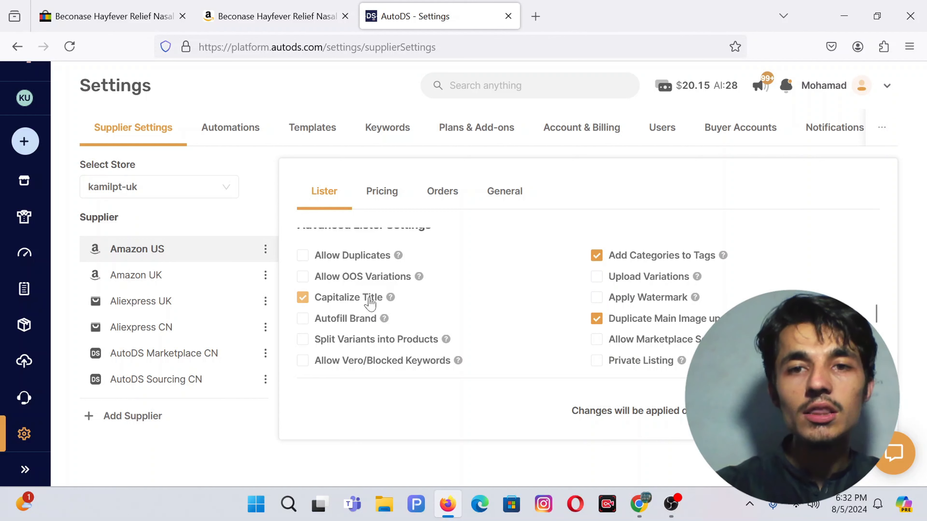
Step: Uncheck Duplicate Main Image up to 12 and keep variants from being split into products
scroll(370, 303, "down", 1)
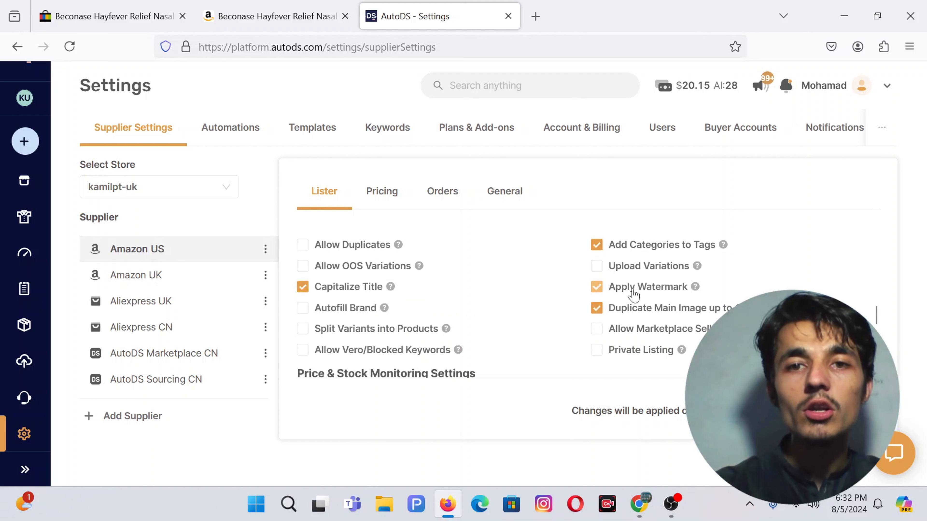
scroll(548, 300, "down", 2)
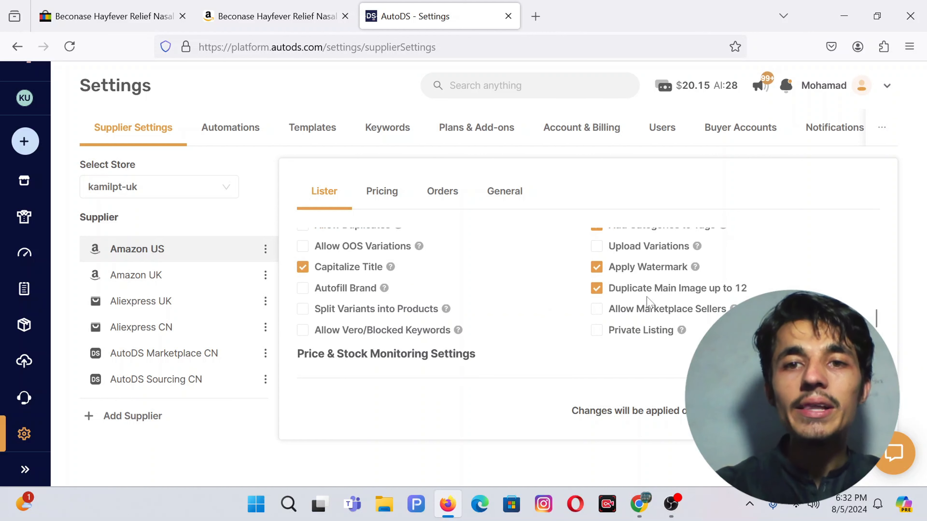
left_click(690, 296)
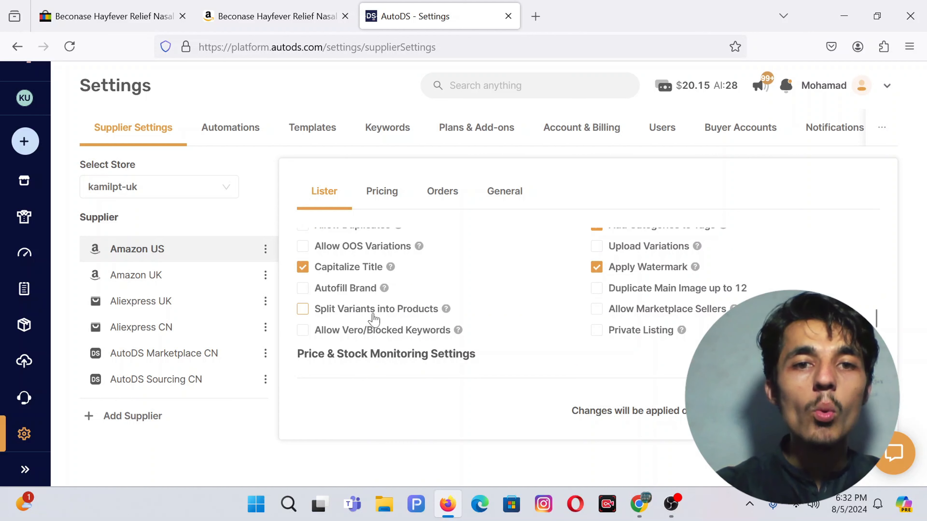
scroll(492, 317, "down", 1)
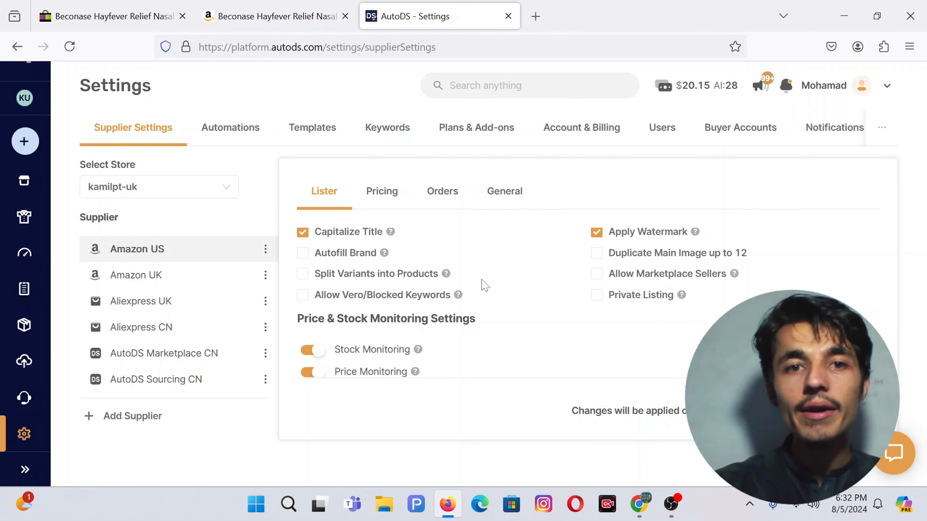
left_click(331, 274)
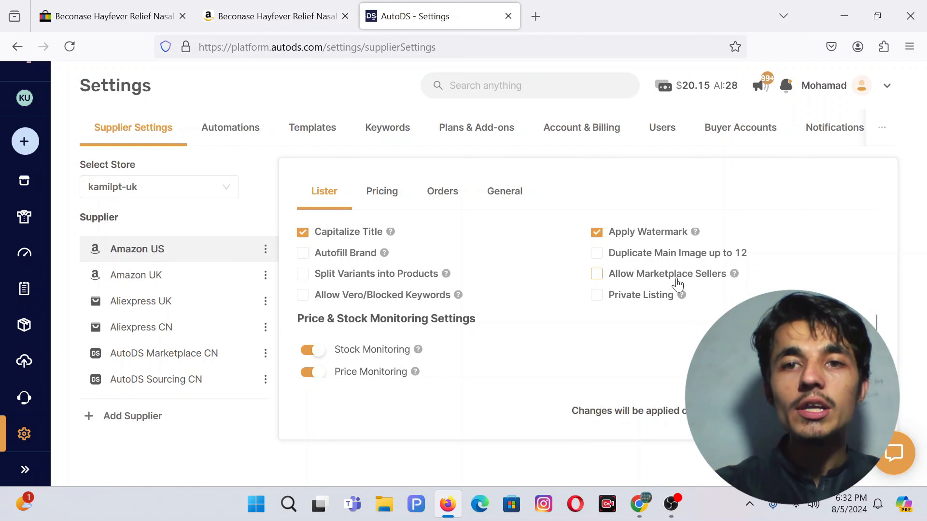
scroll(584, 292, "down", 1)
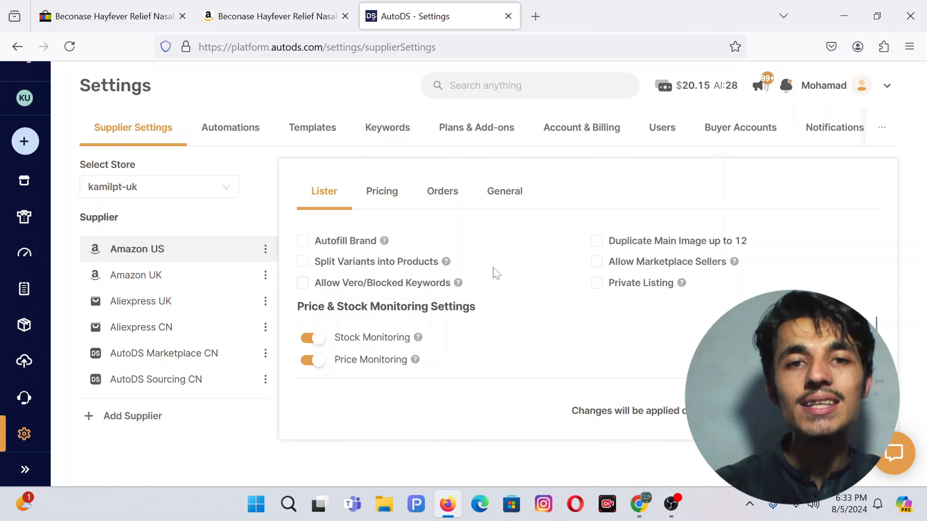
scroll(436, 269, "down", 2)
scroll(424, 279, "down", 1)
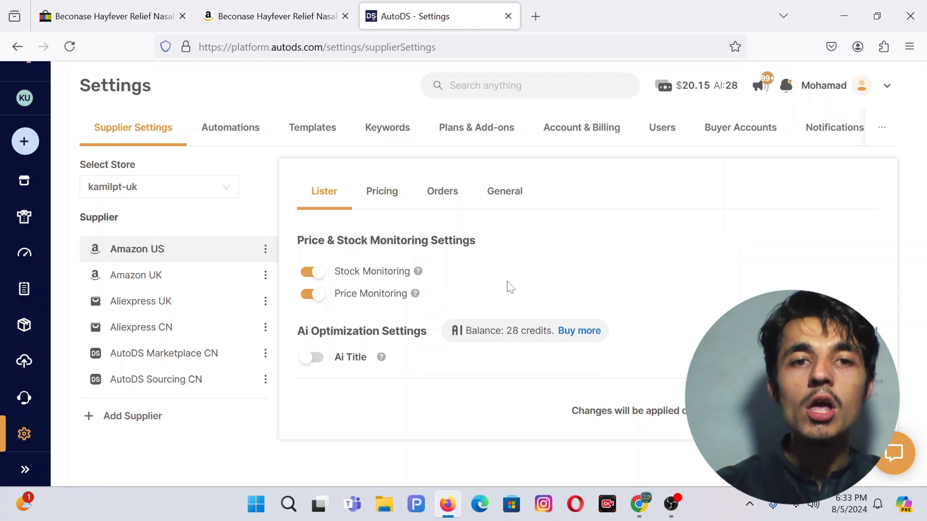
scroll(509, 289, "down", 1)
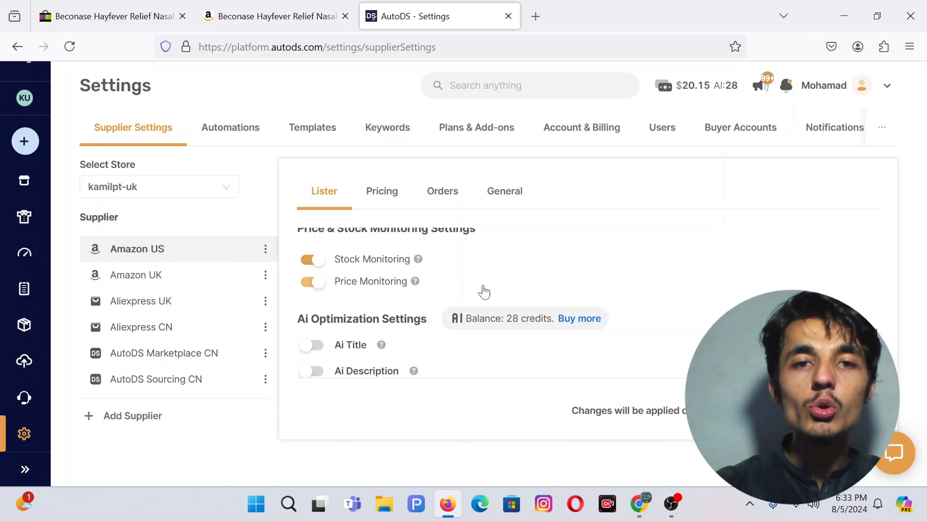
scroll(483, 292, "down", 2)
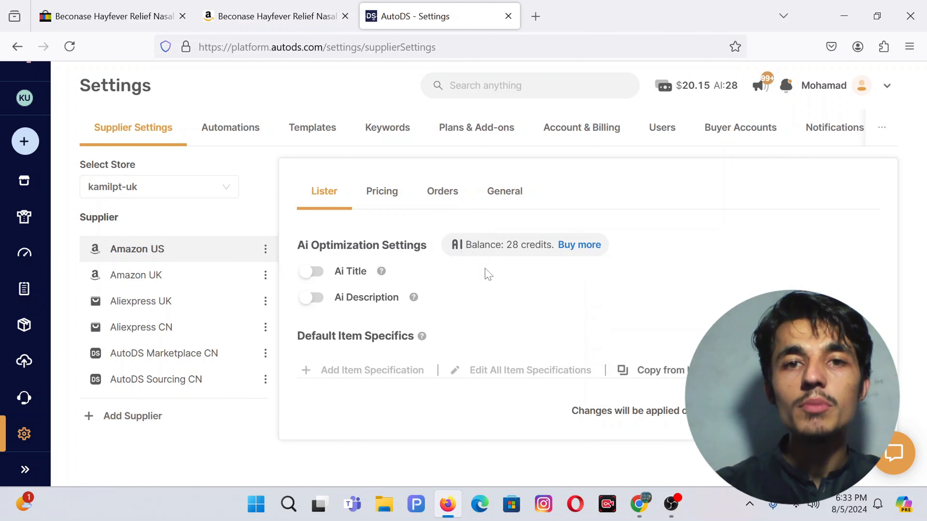
scroll(486, 272, "down", 1)
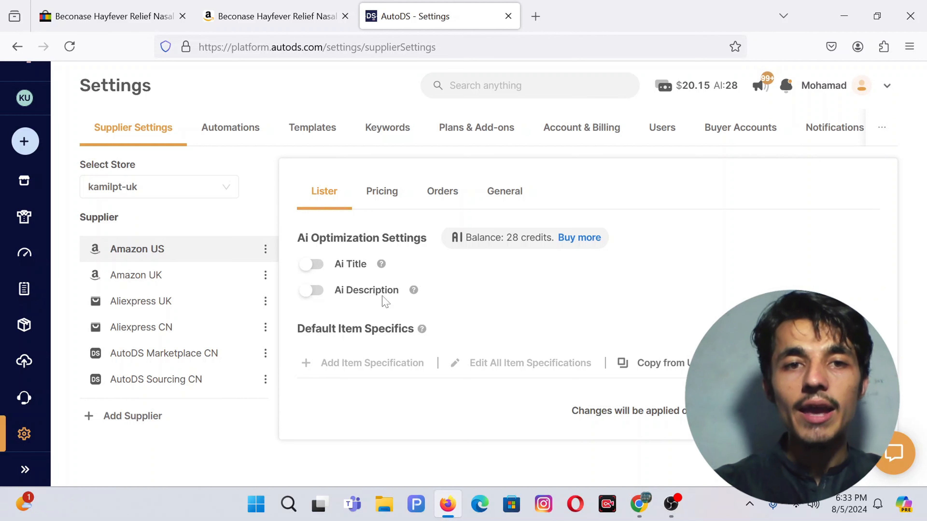
scroll(453, 291, "down", 1)
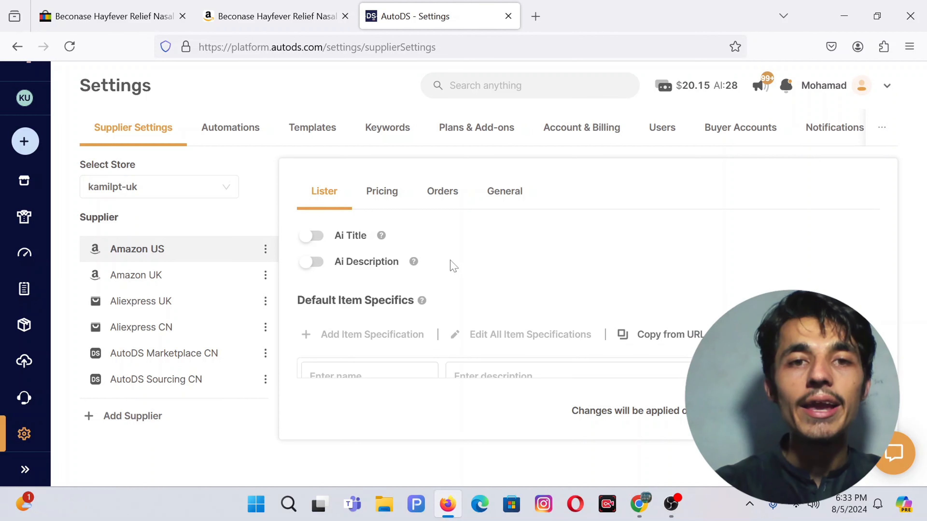
scroll(451, 265, "down", 1)
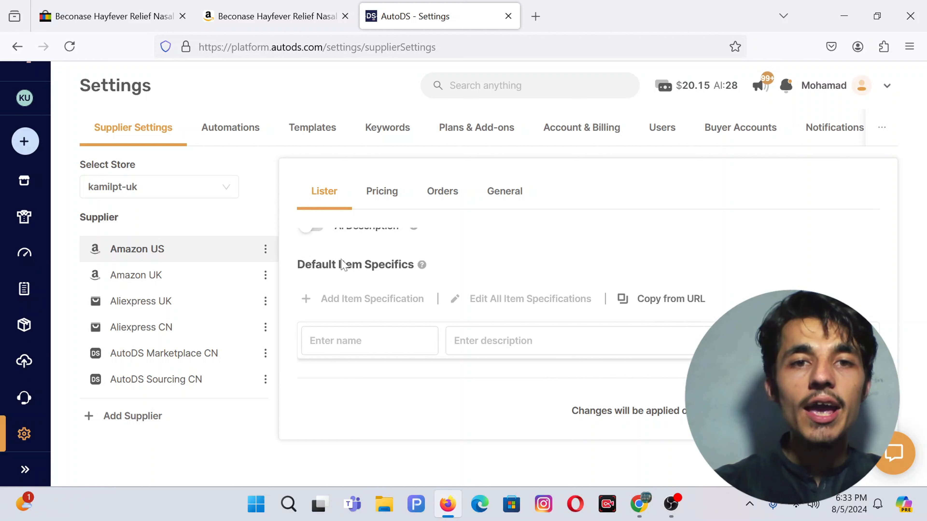
left_click(368, 340)
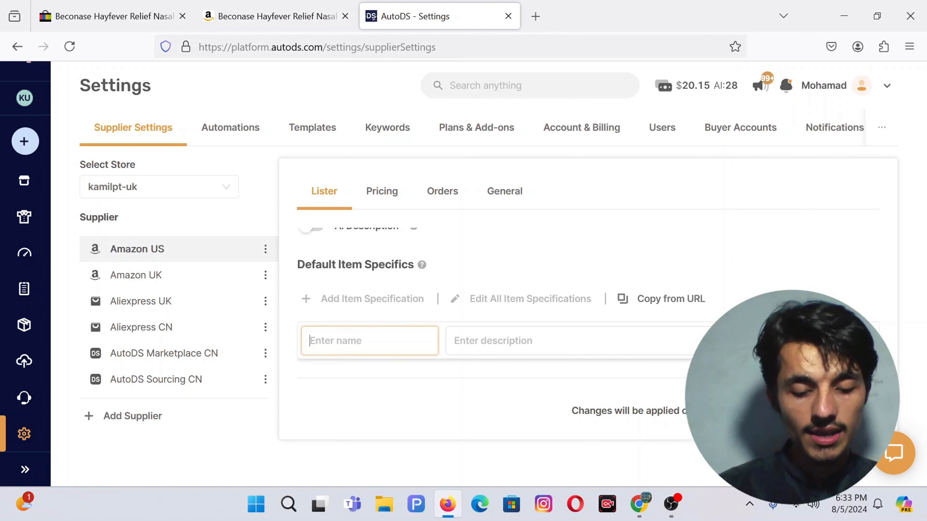
type("Bra")
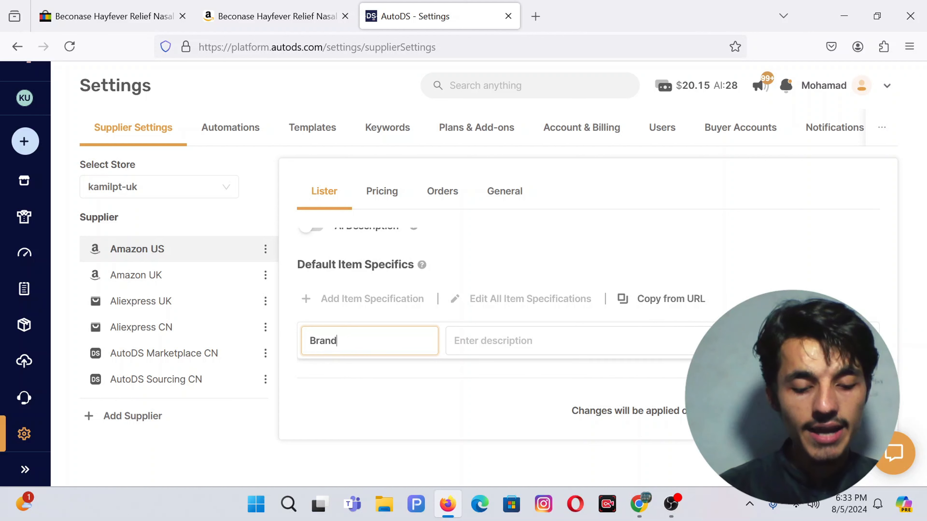
type("n")
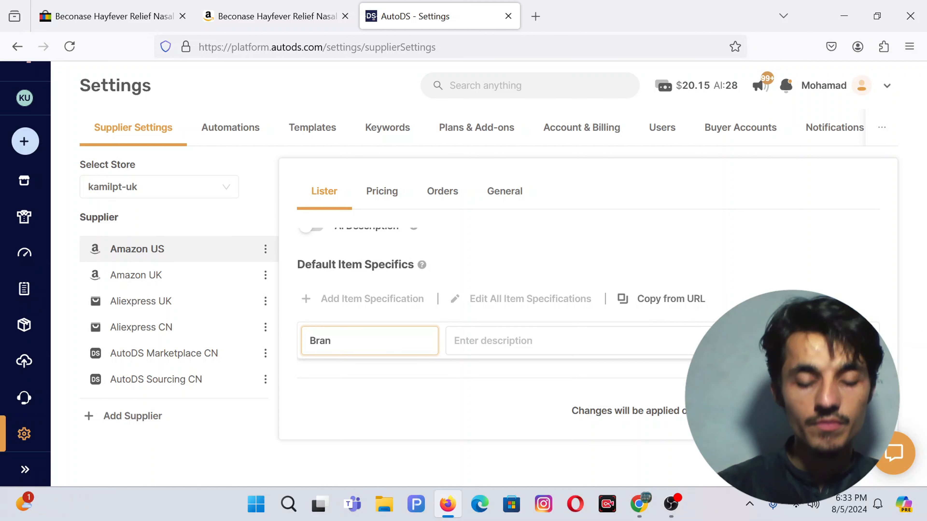
type("d")
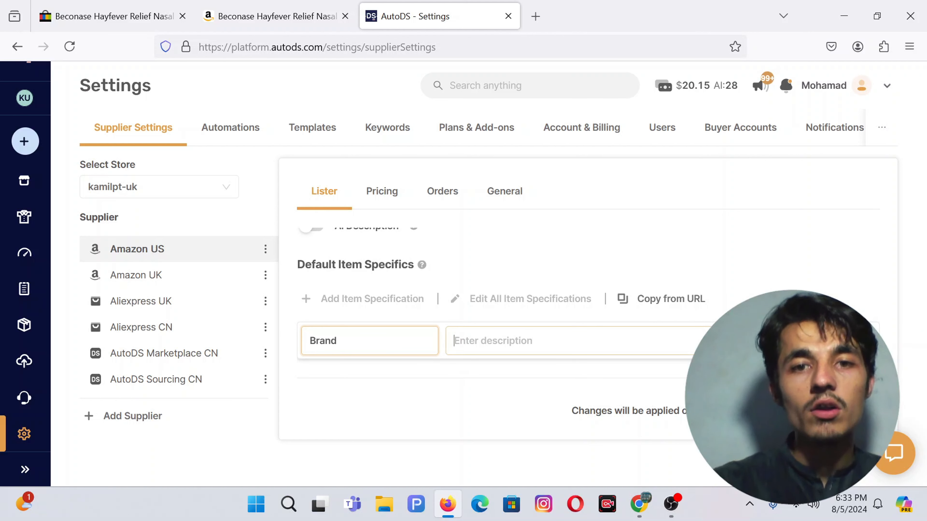
key("Tab")
type("Gra")
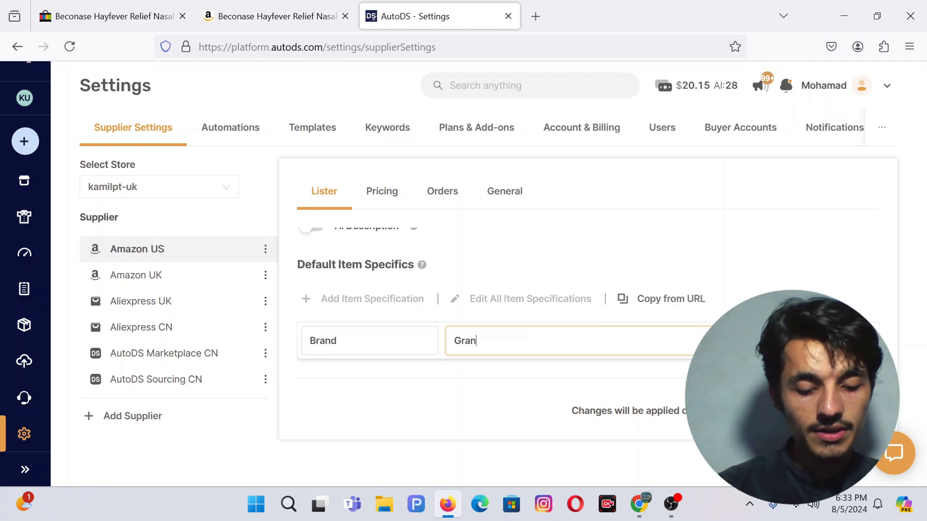
type("nd Ma")
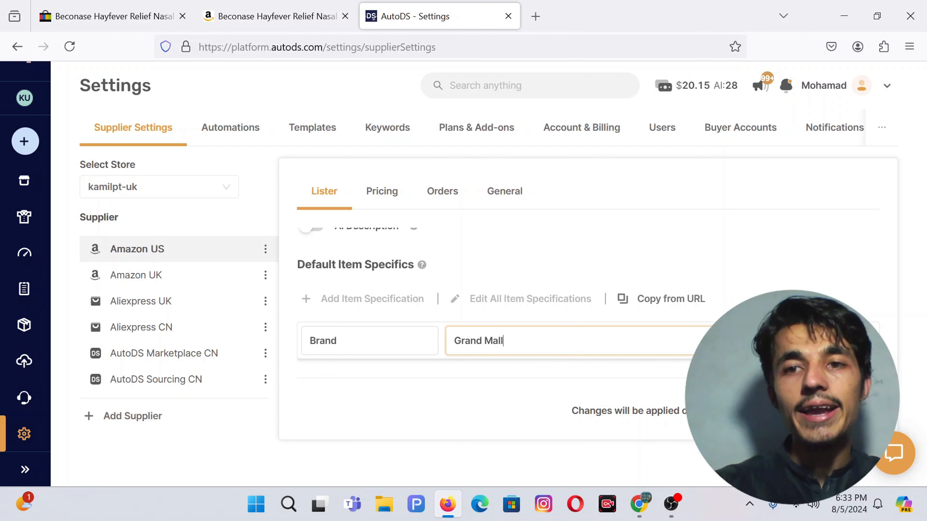
type("ll")
key("Return")
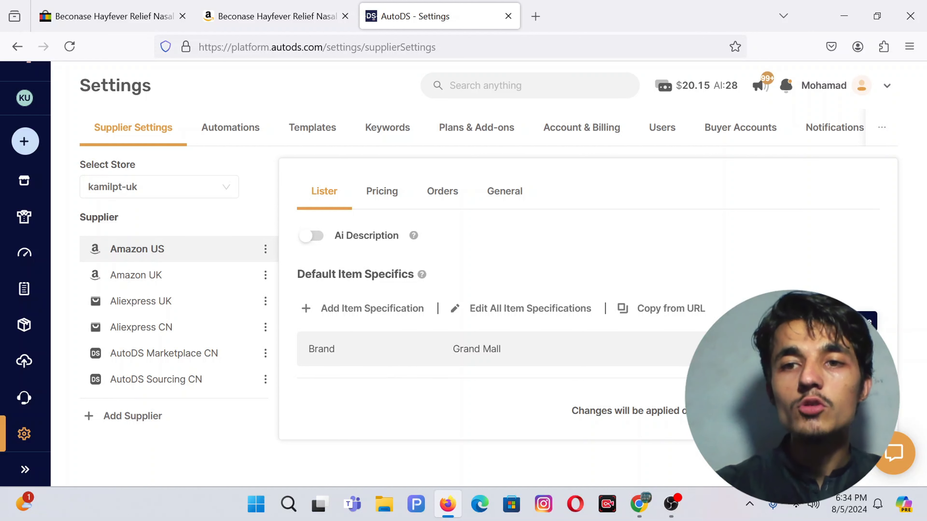
left_click(857, 348)
scroll(473, 283, "down", 2)
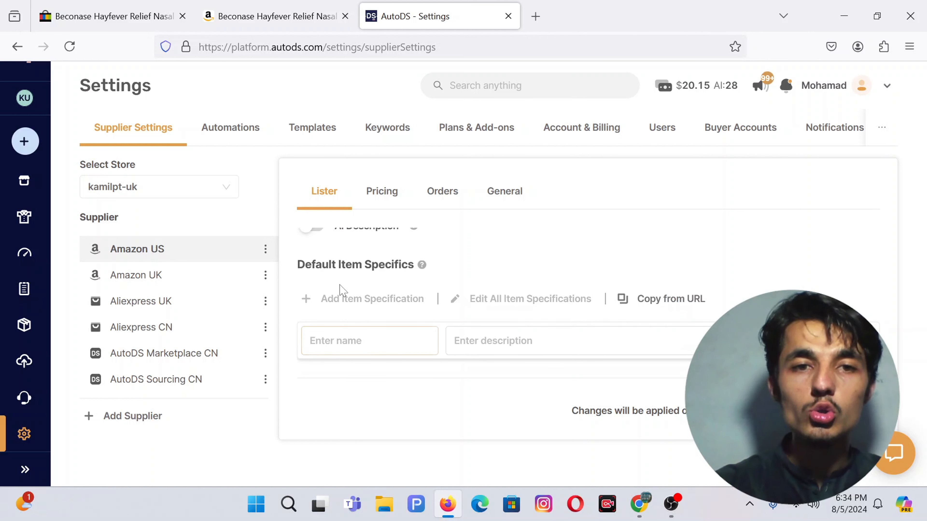
Step: Set the Amazon US pricing Fees to 15%
left_click(380, 190)
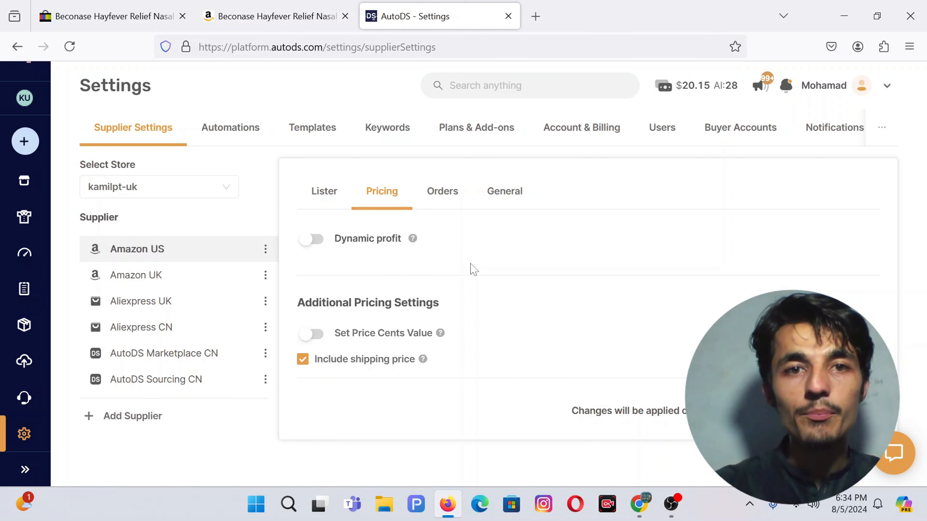
scroll(466, 267, "down", 5)
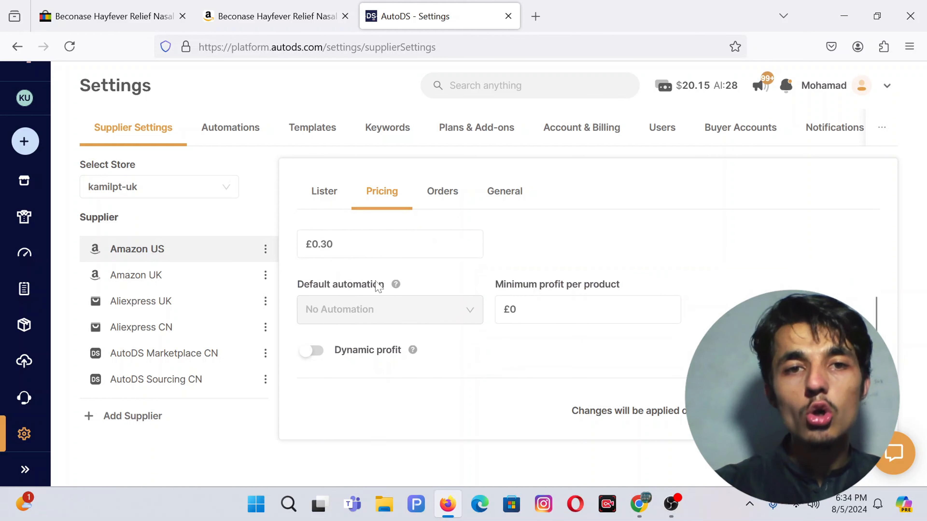
scroll(457, 238, "up", 5)
scroll(492, 253, "down", 2)
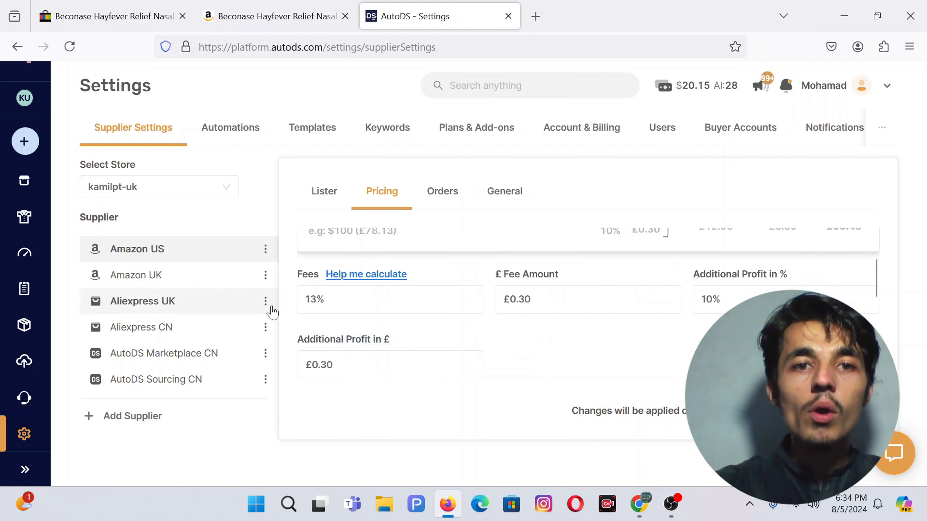
scroll(369, 292, "down", 1)
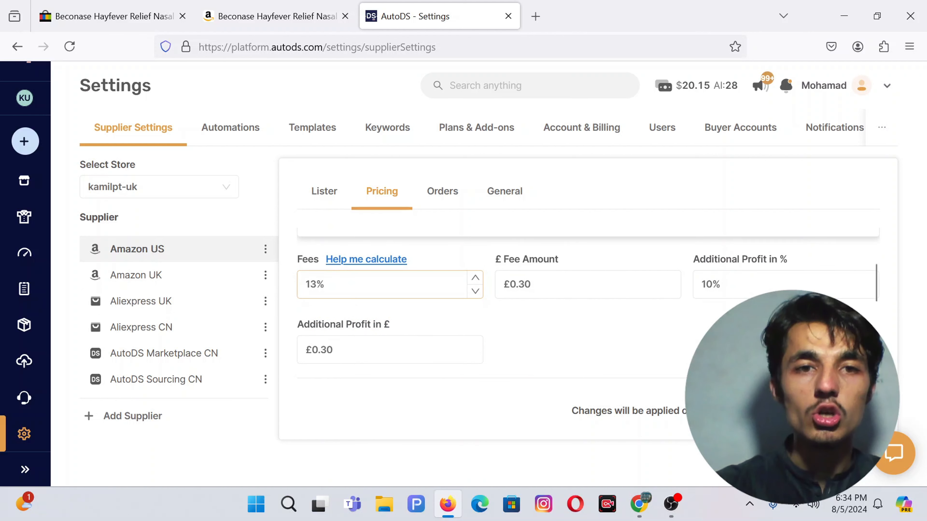
left_click_drag(333, 284, 303, 284)
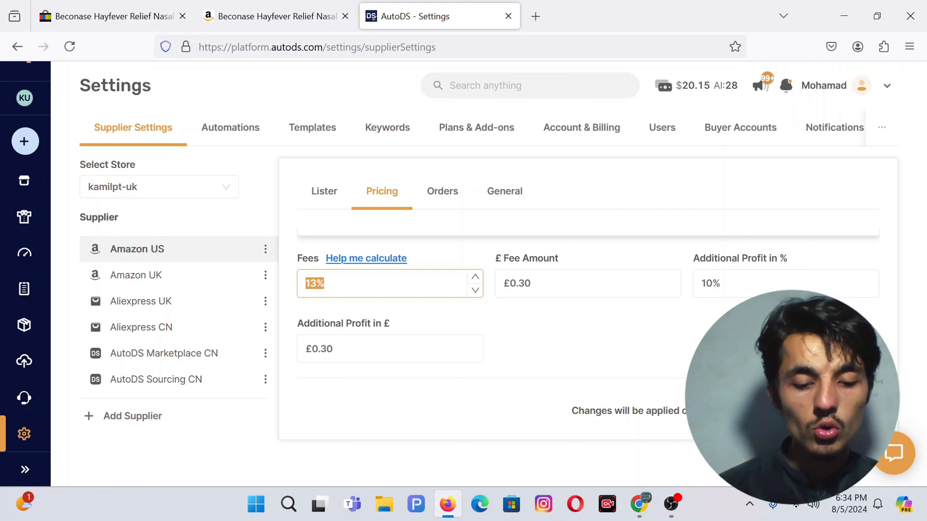
type("15")
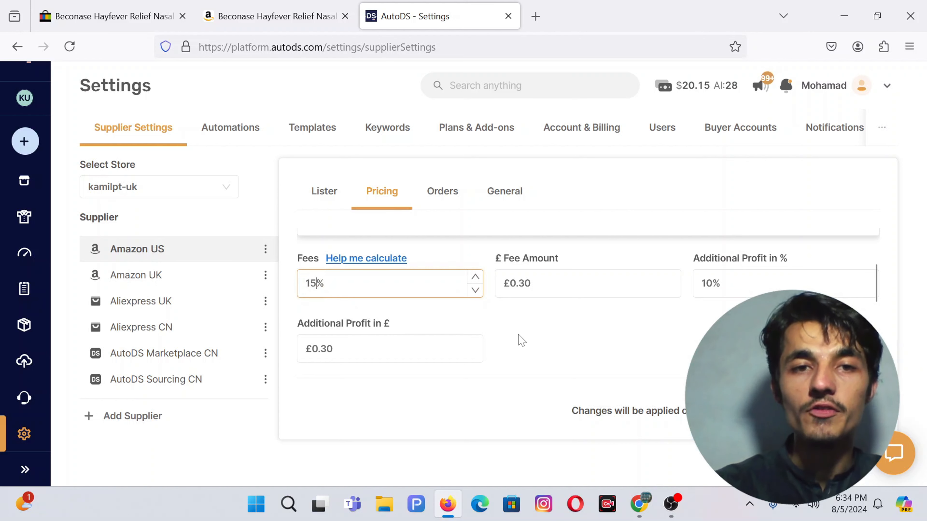
scroll(518, 336, "down", 1)
scroll(521, 327, "up", 1)
Step: Change the fixed fee amount to £0.50 and the additional profit to 50%
left_click(517, 290)
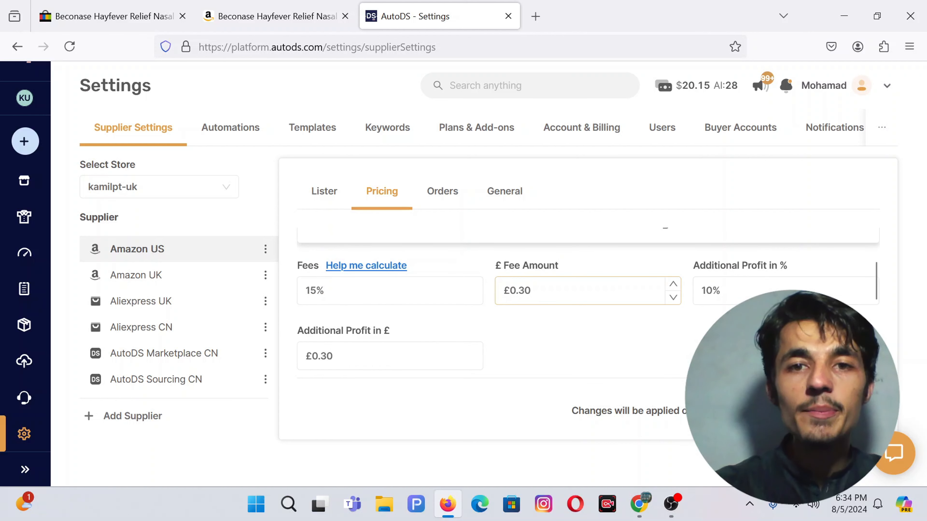
double_click(524, 290)
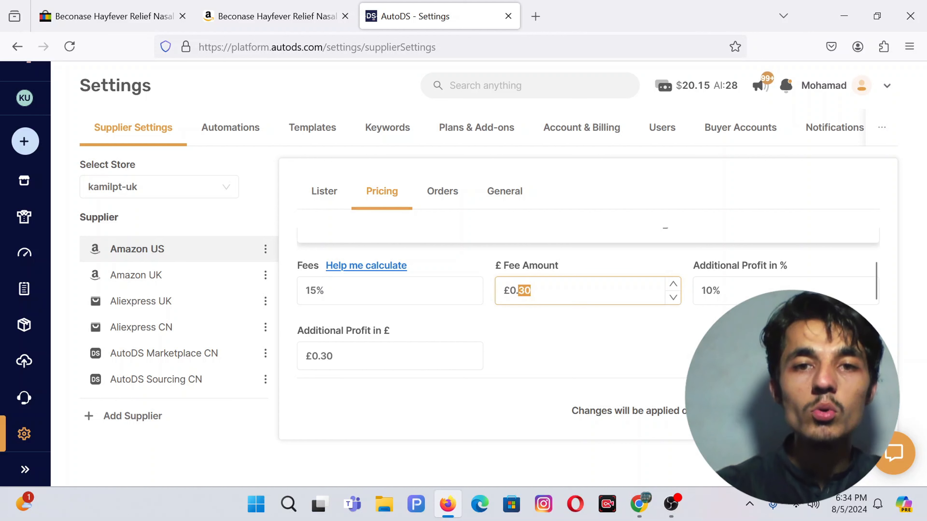
key("ctrl+a")
type("0")
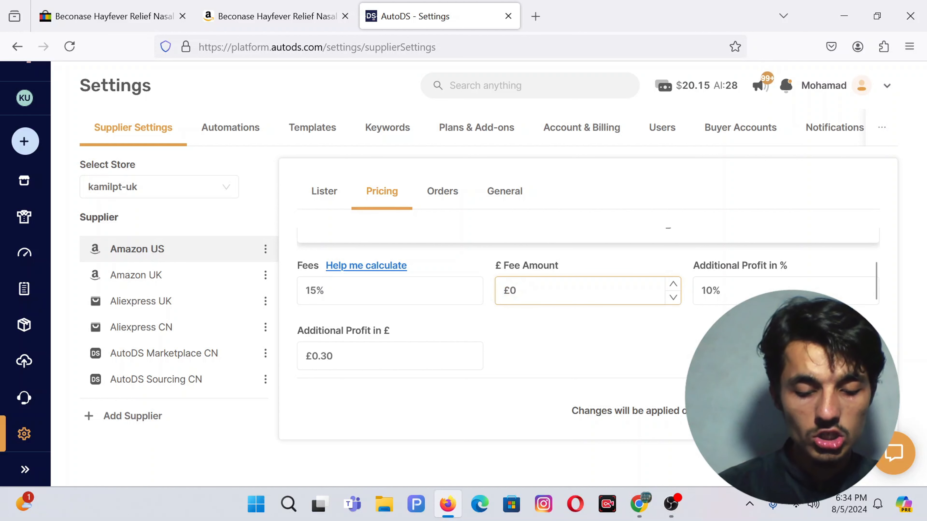
type(".500")
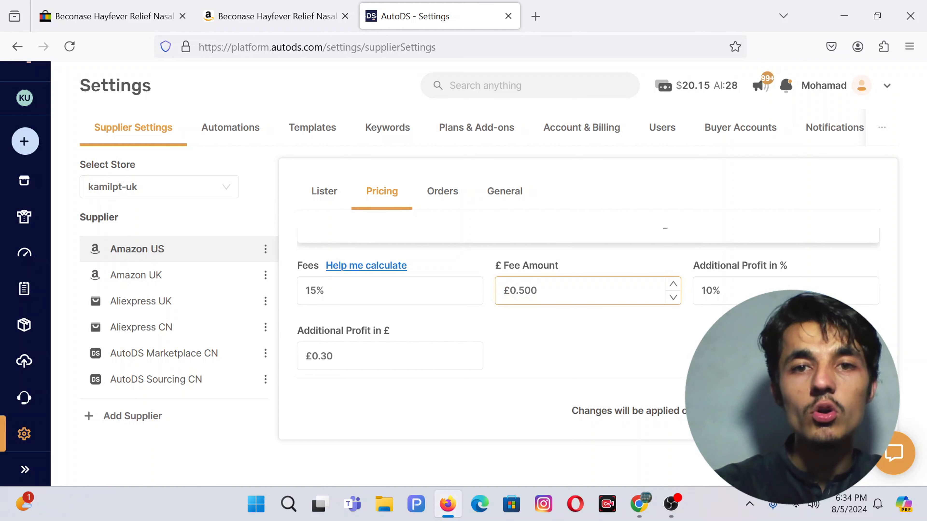
key("shift+Left")
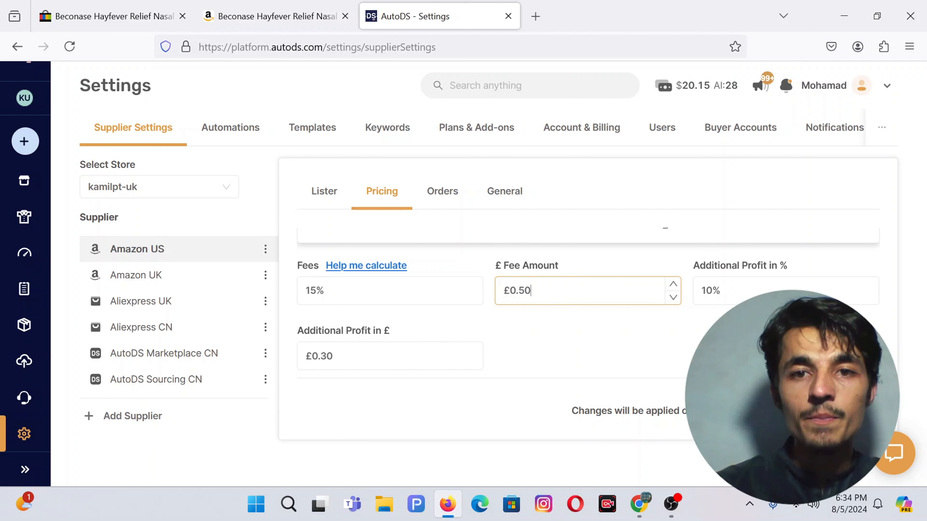
left_click(692, 254)
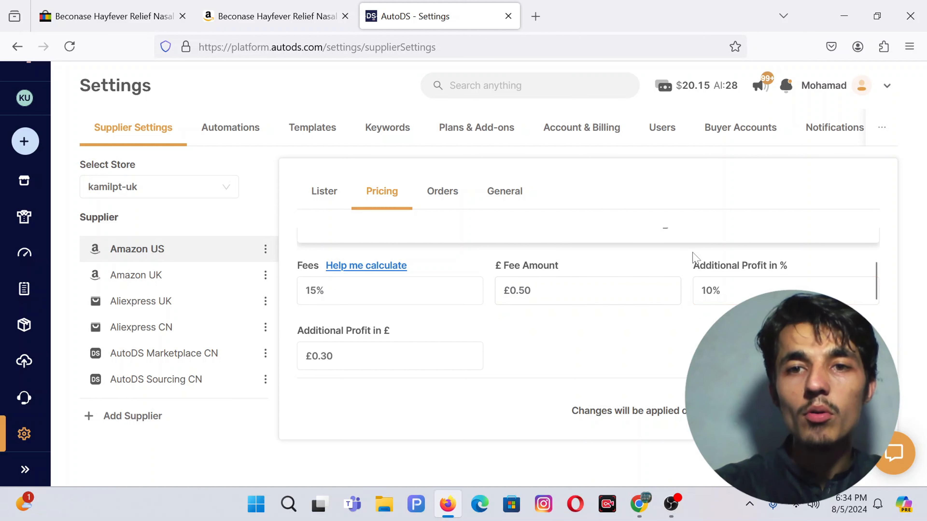
double_click(707, 291)
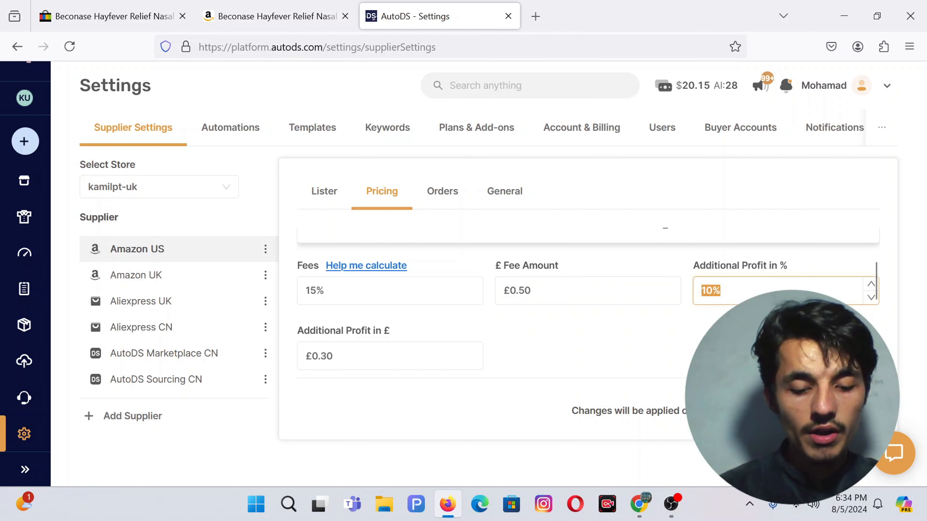
type("5")
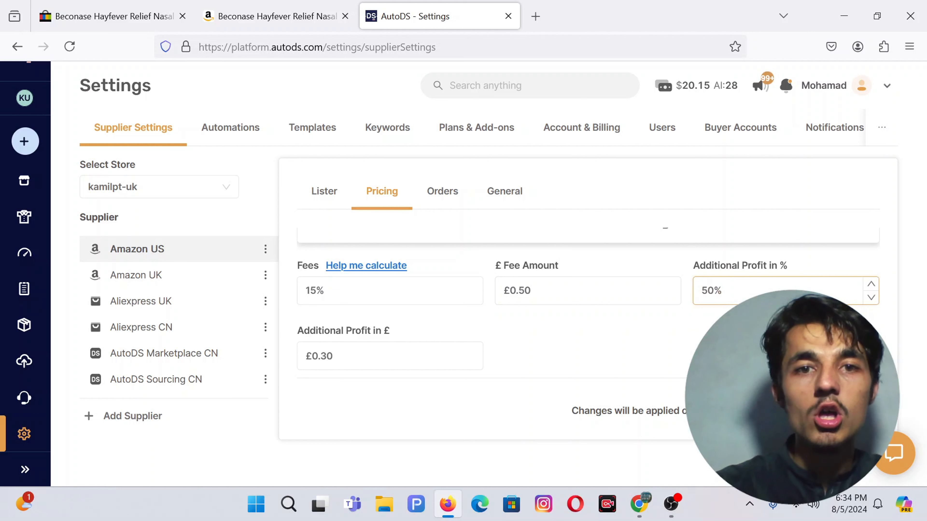
scroll(530, 296, "up", 2)
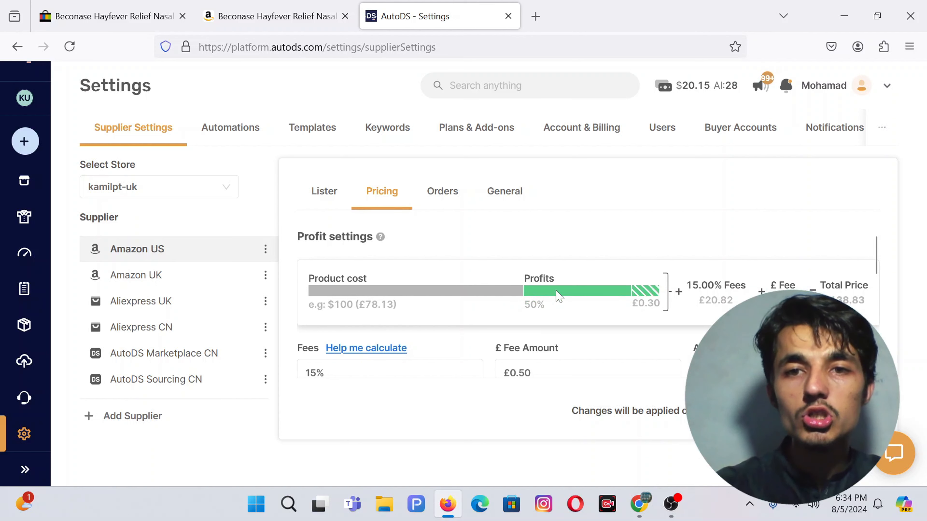
scroll(555, 291, "down", 1)
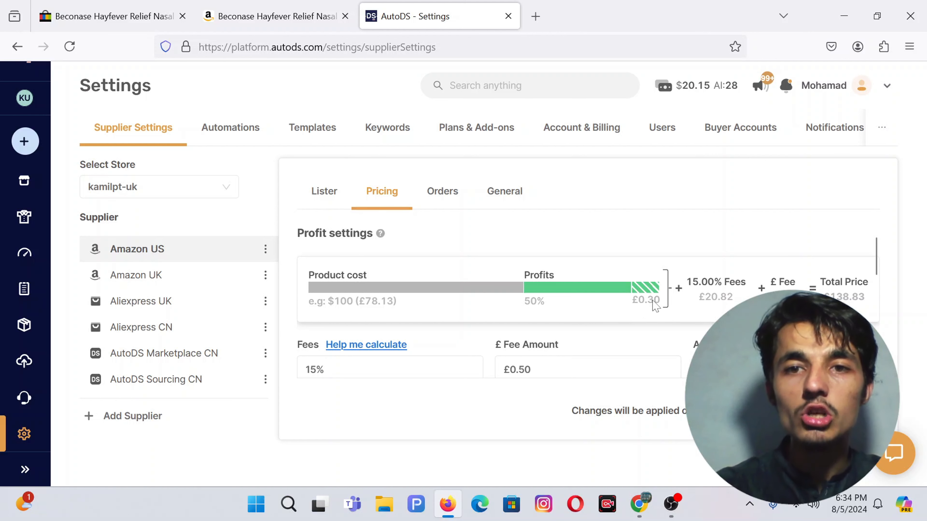
scroll(655, 306, "down", 1)
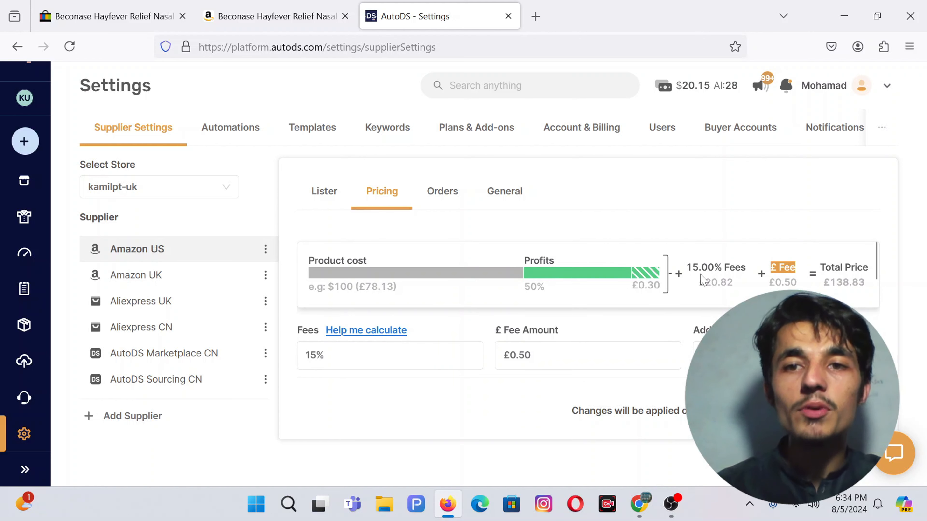
scroll(790, 287, "down", 1)
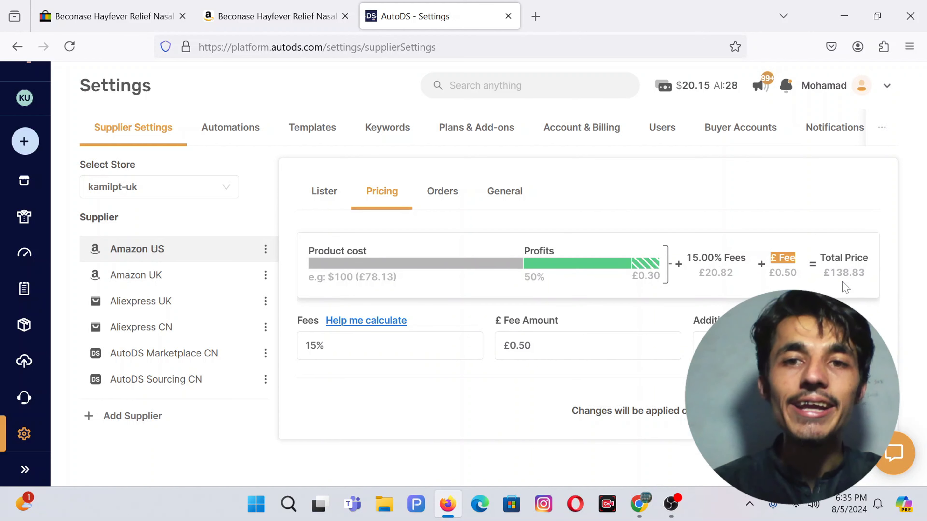
scroll(845, 287, "down", 2)
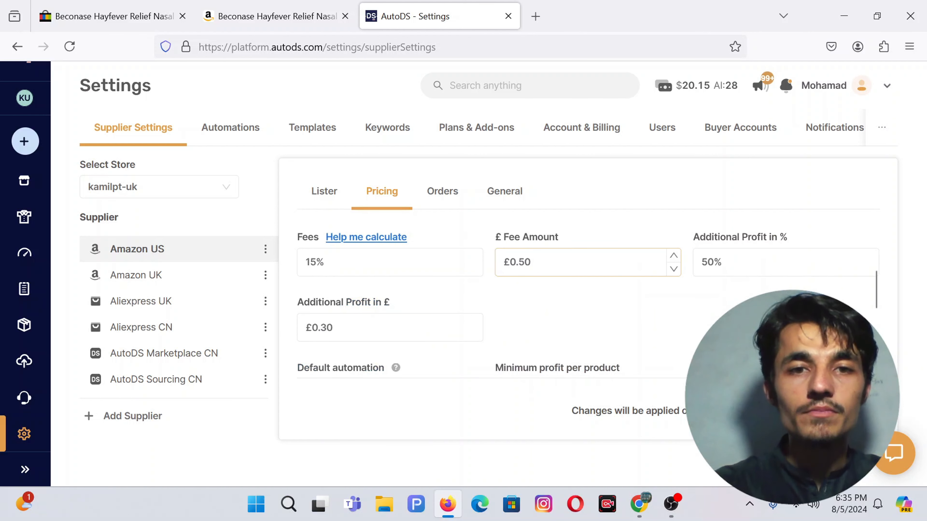
scroll(552, 310, "up", 3)
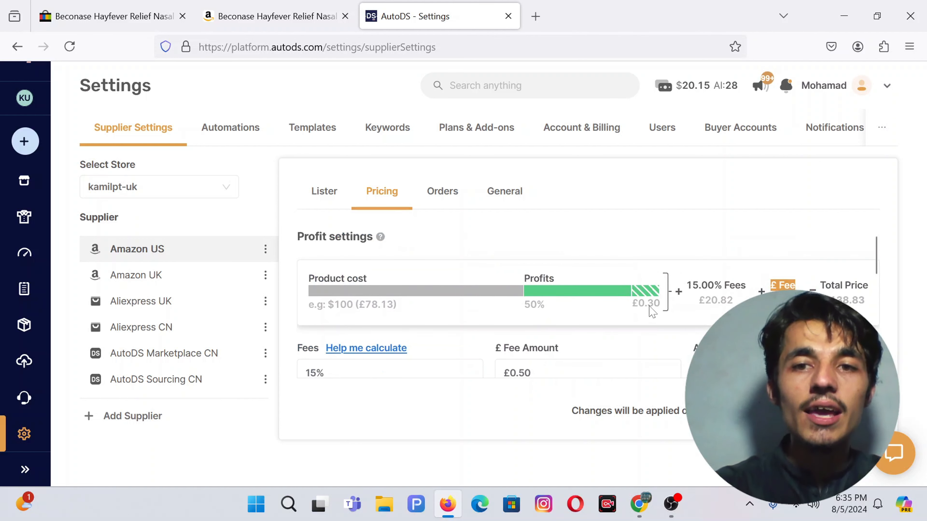
scroll(652, 312, "down", 2)
scroll(357, 338, "down", 1)
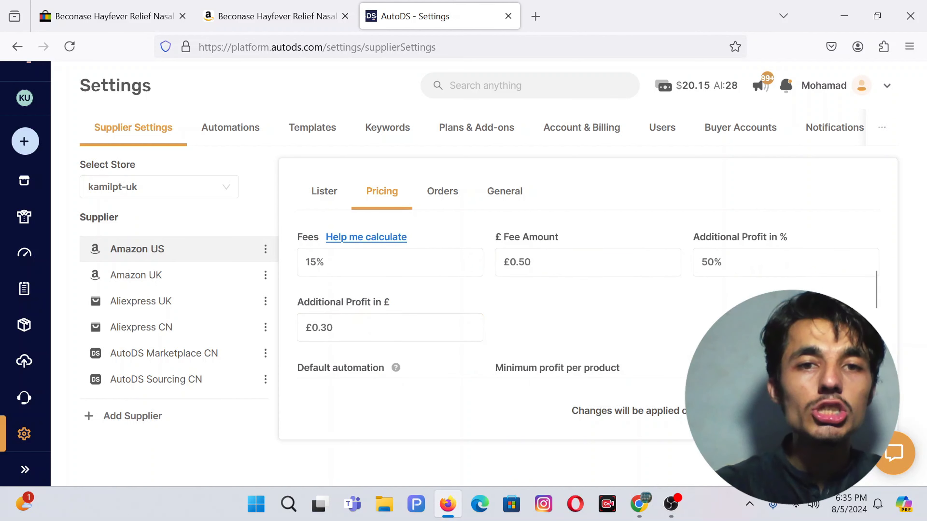
scroll(382, 317, "down", 1)
Step: Replace the £0.30 additional profit with £1 and check the £139.65 example total
left_click_drag(333, 303, 306, 303)
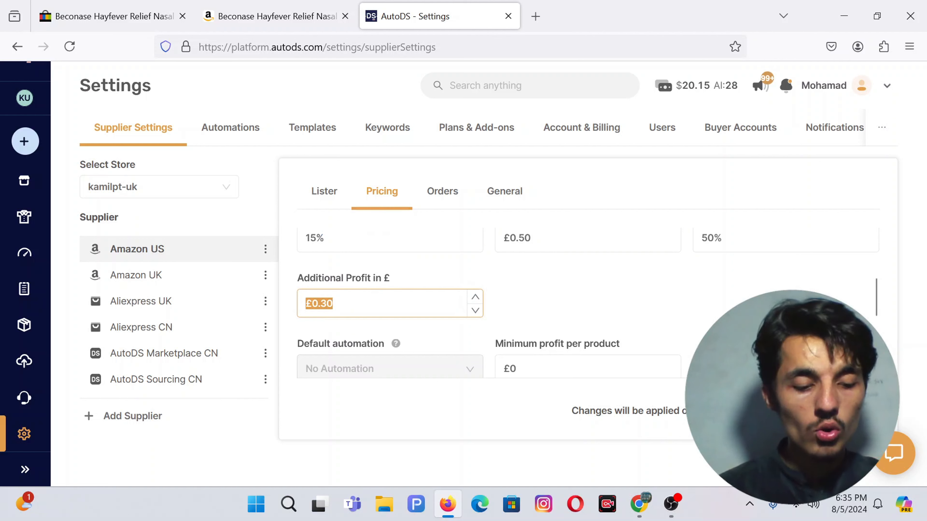
type("1")
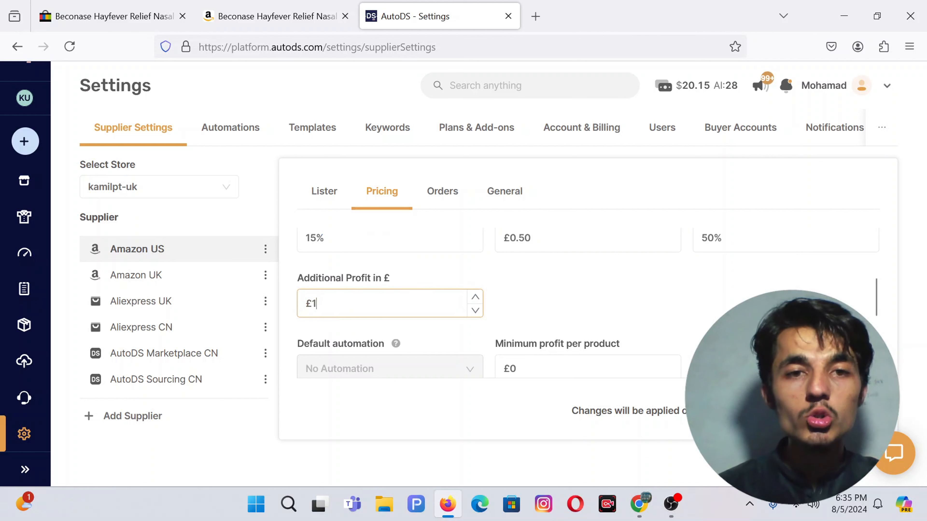
left_click(542, 292)
scroll(541, 292, "up", 4)
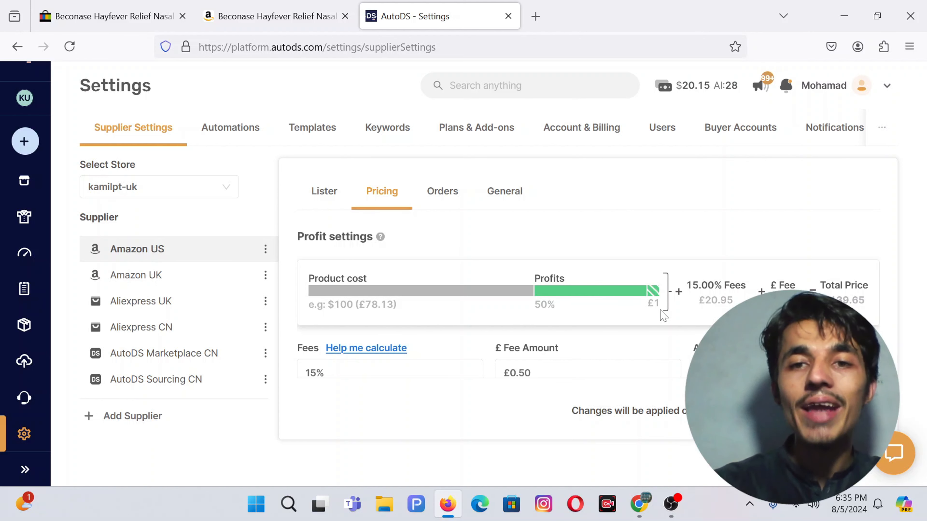
scroll(735, 279, "down", 1)
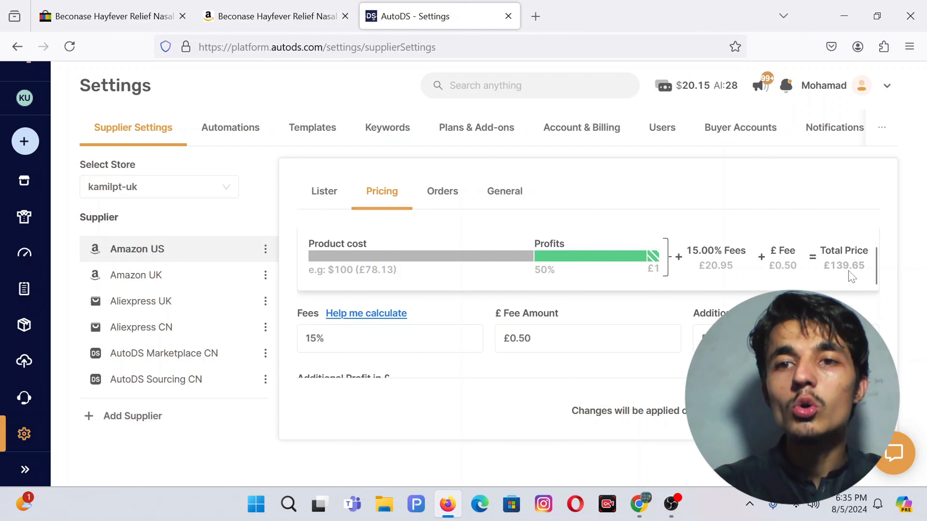
scroll(850, 276, "down", 2)
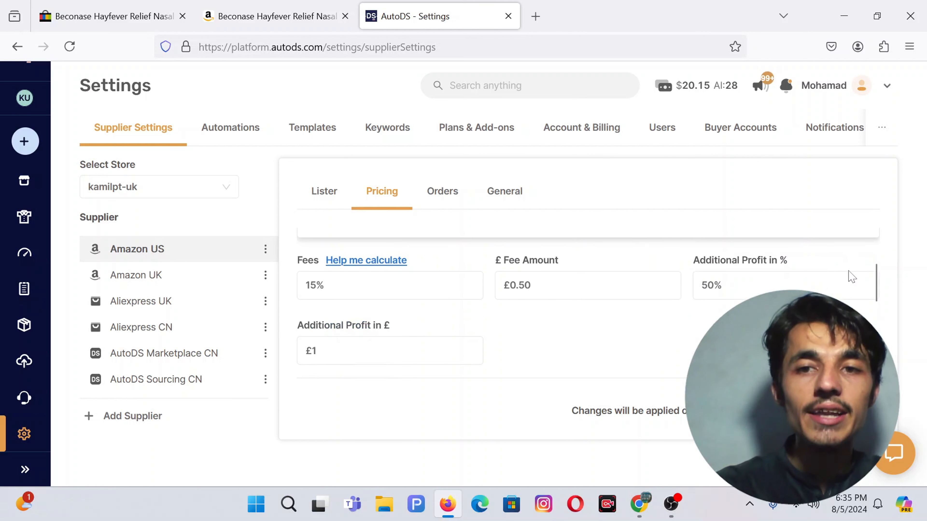
scroll(397, 296, "down", 1)
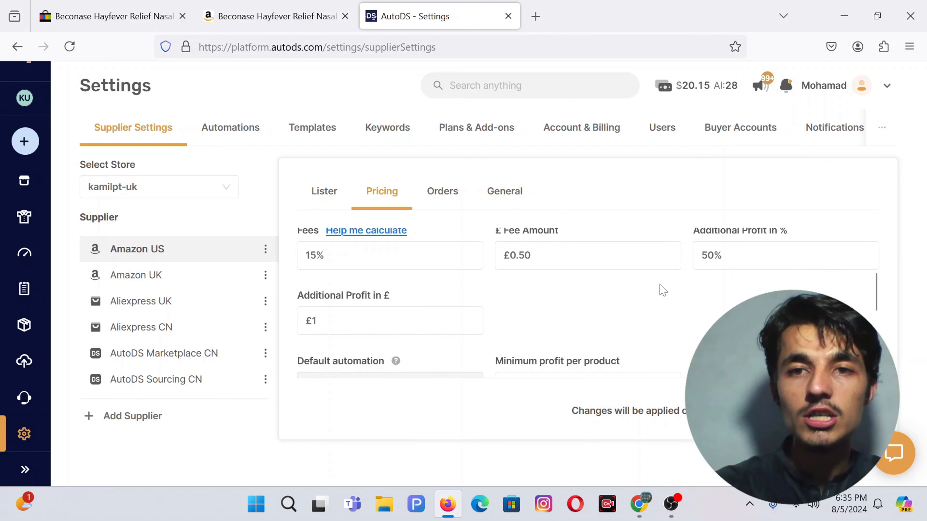
scroll(658, 289, "down", 4)
scroll(400, 258, "up", 2)
scroll(346, 333, "down", 3)
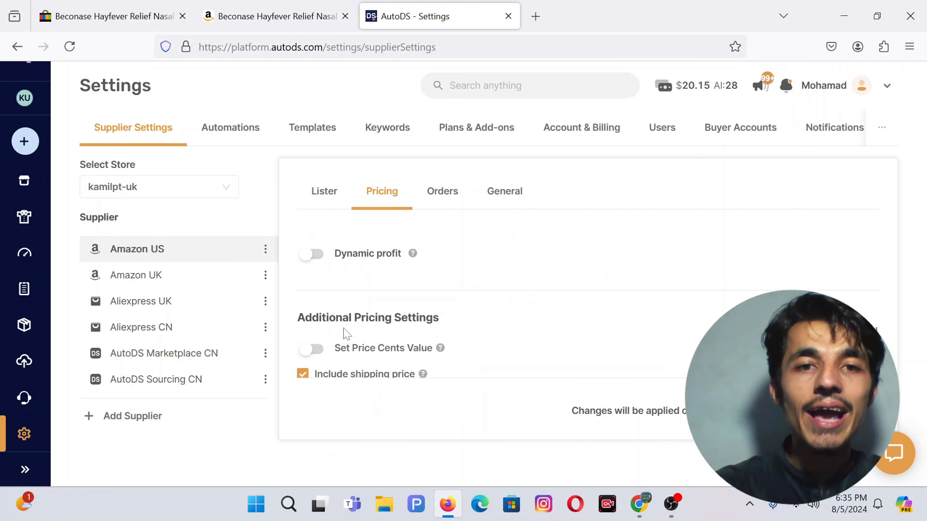
Step: Turn on dynamic profit rules and set the first rule's maximum cost to £5
left_click(314, 254)
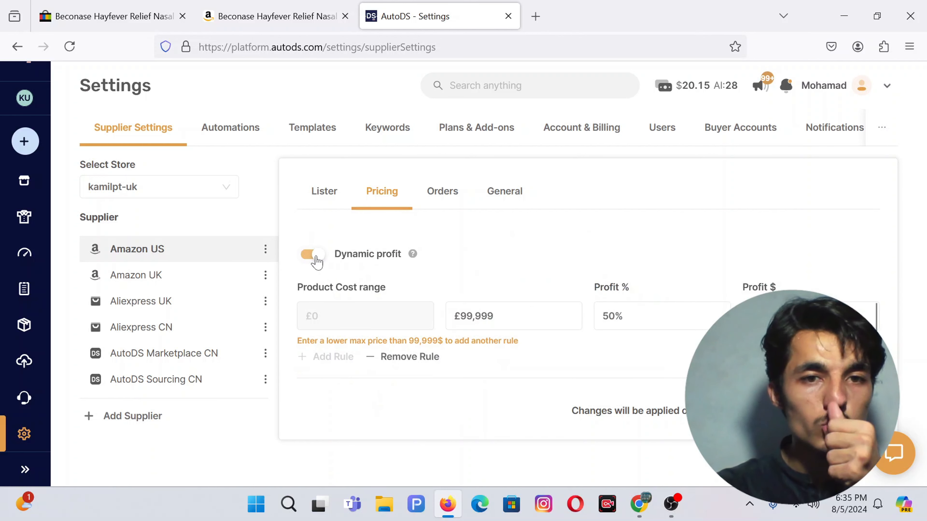
scroll(327, 286, "down", 1)
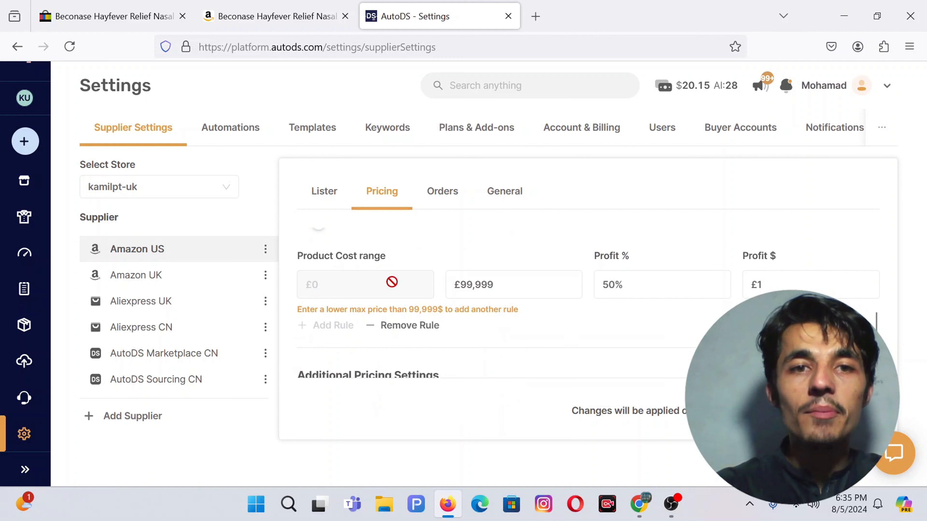
scroll(391, 285, "down", 1)
scroll(362, 259, "up", 1)
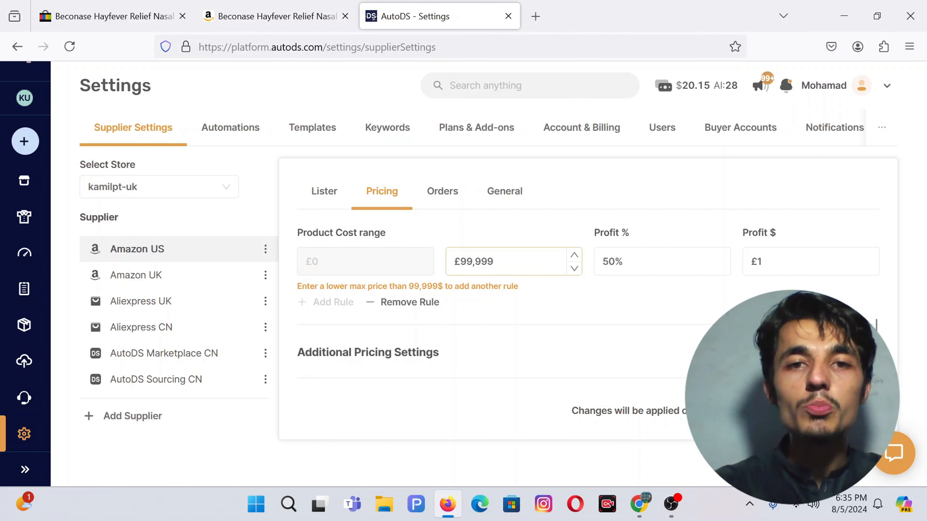
left_click_drag(517, 259, 452, 261)
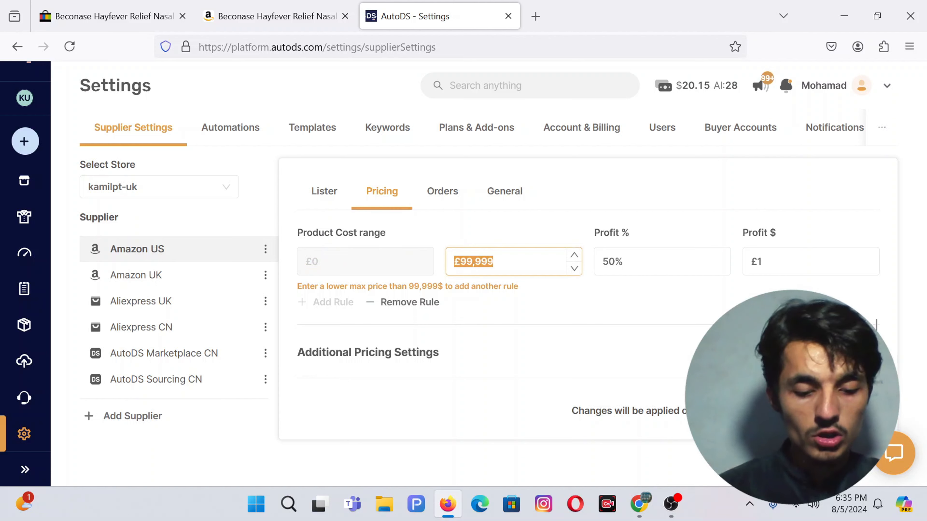
type("5")
left_click(623, 261)
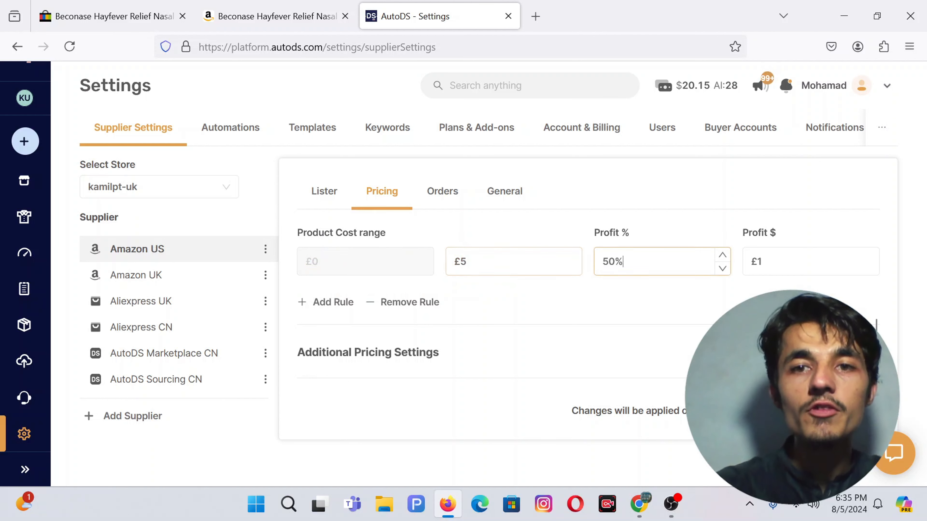
left_click(563, 210)
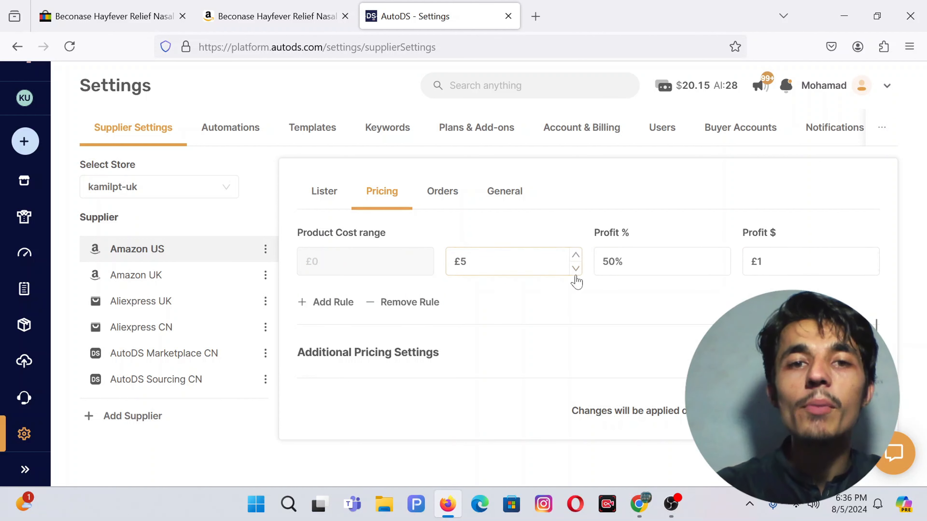
Step: Add a second £5–£10 rule with 40% profit, then delete it to start over
left_click(334, 278)
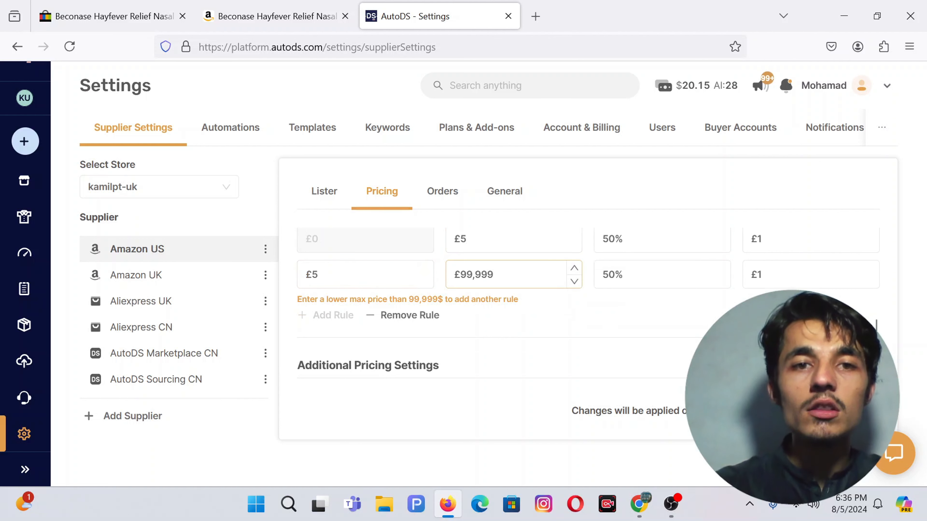
scroll(530, 264, "down", 1)
left_click_drag(503, 254, 451, 254)
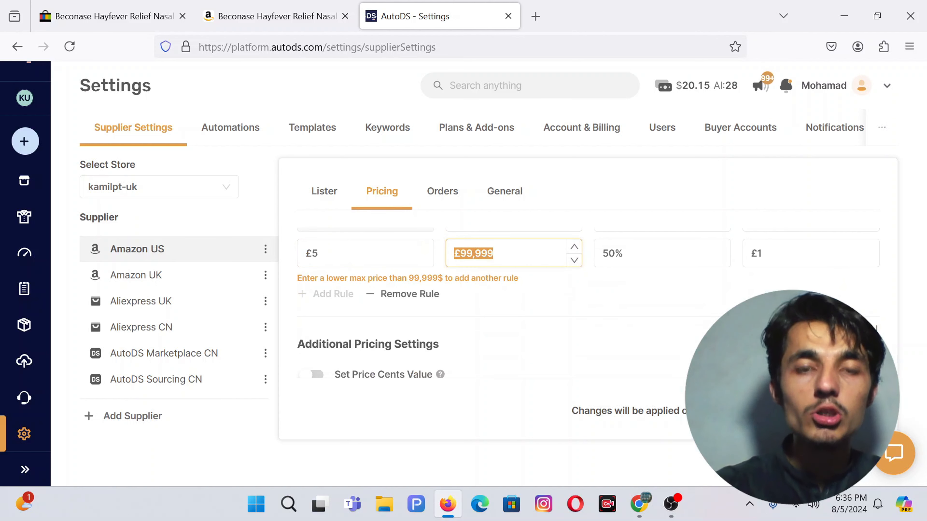
type("6")
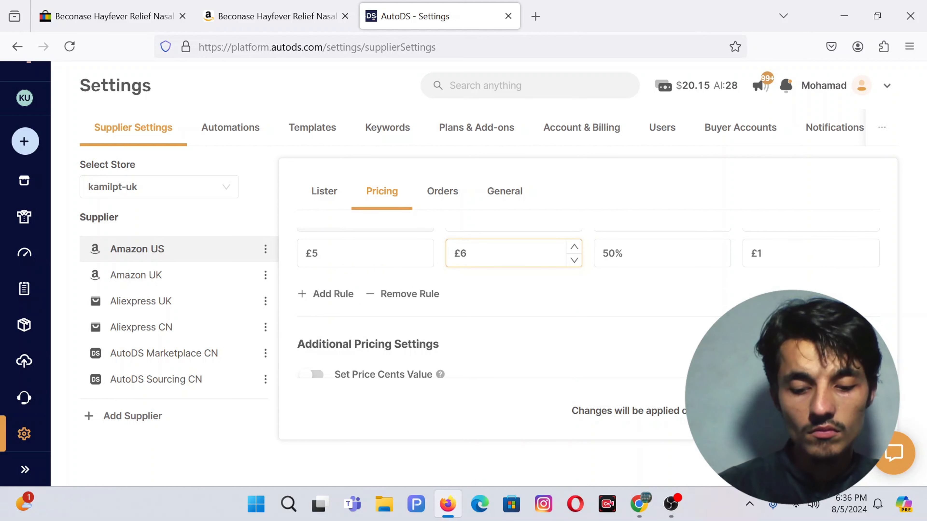
type("010")
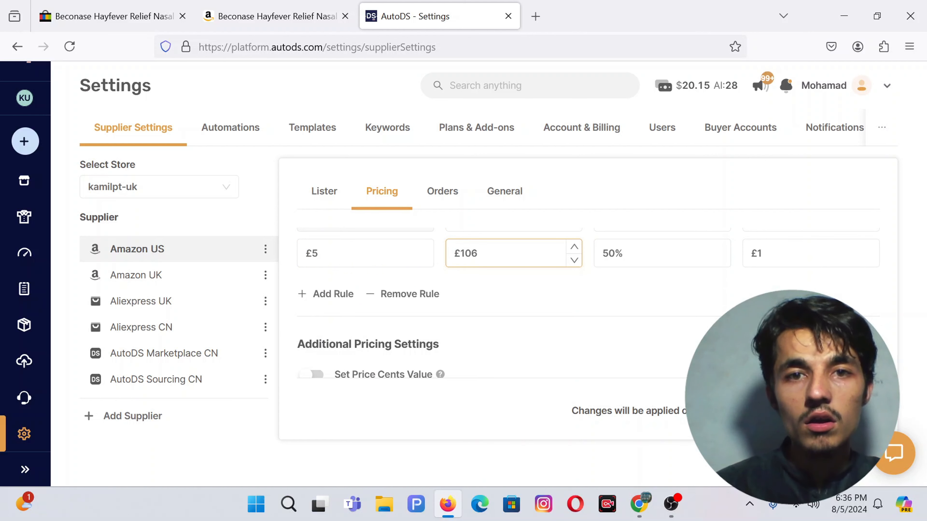
key("BackSpace")
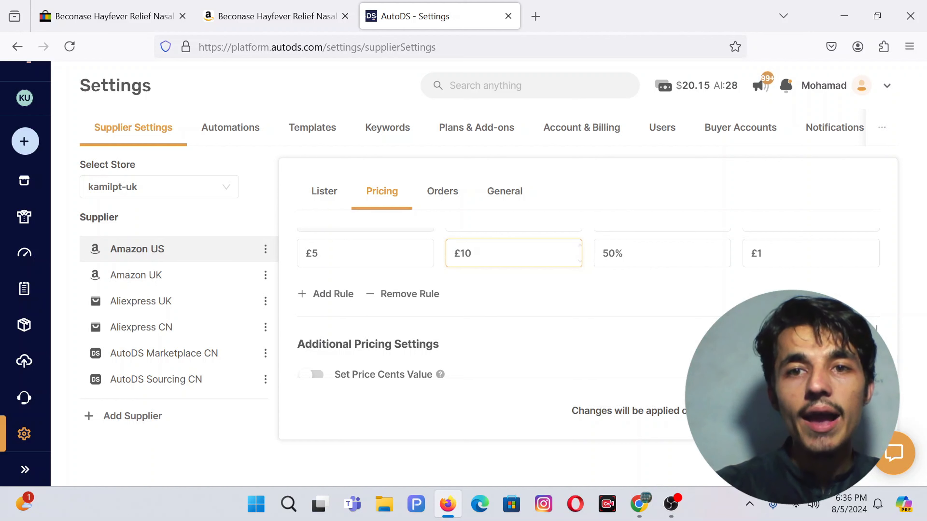
key("Tab")
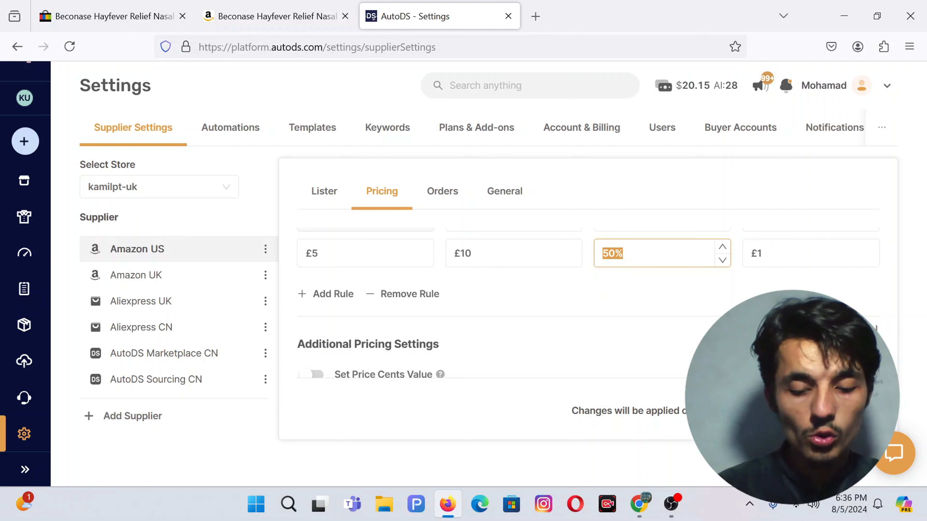
type("40")
left_click(666, 229)
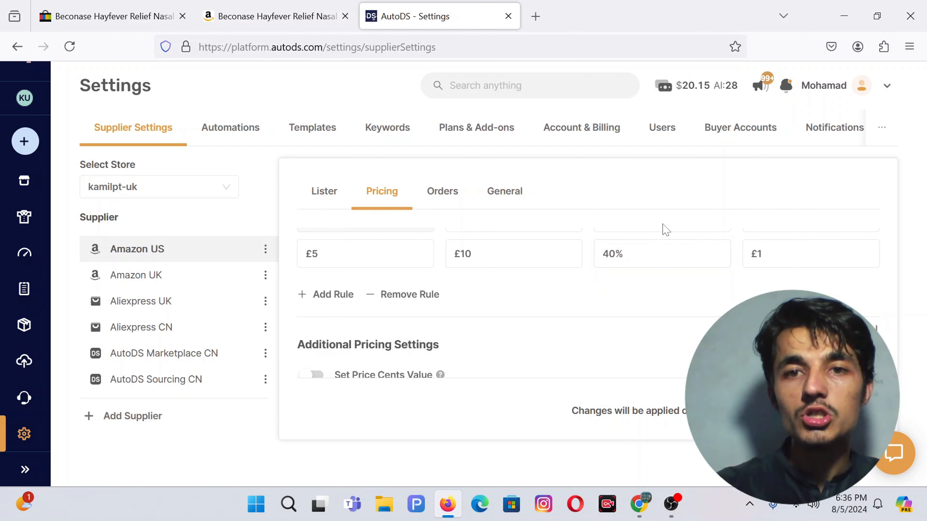
left_click(763, 254)
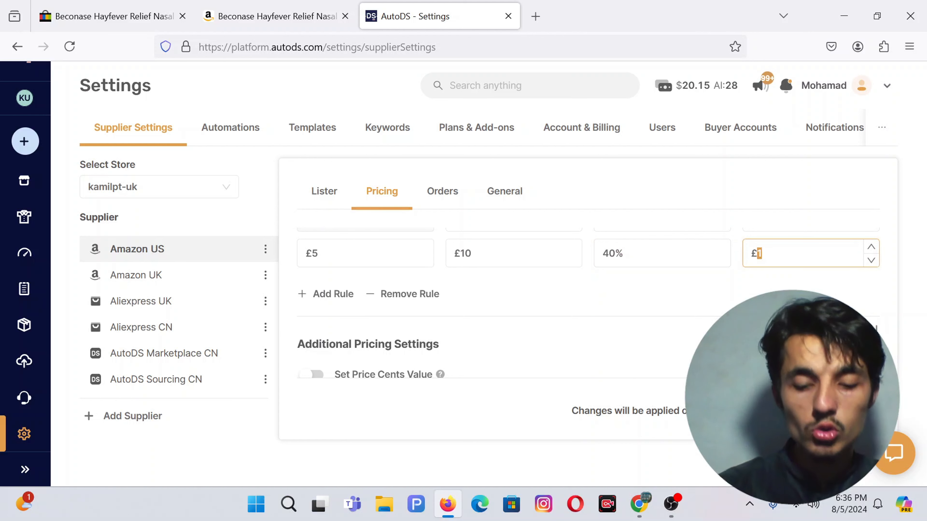
type("0.50")
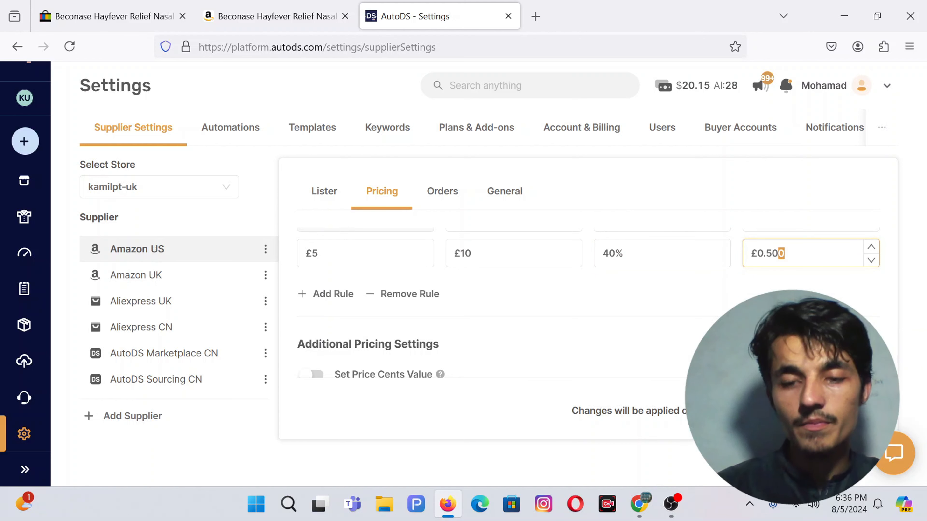
left_click(407, 295)
Step: Re-add the second rule with a £10 maximum and 40% profit, clearing its £1 fixed profit
scroll(452, 282, "up", 2)
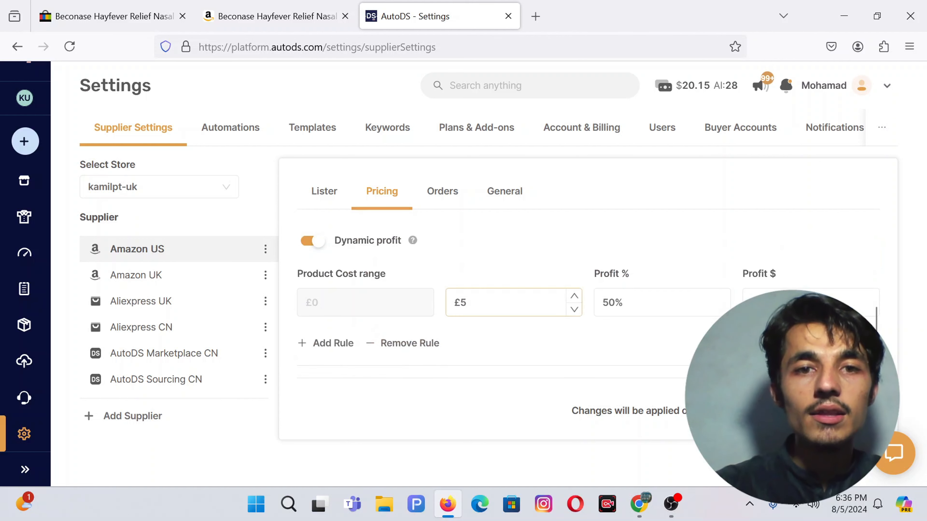
scroll(347, 306, "down", 1)
left_click(320, 296)
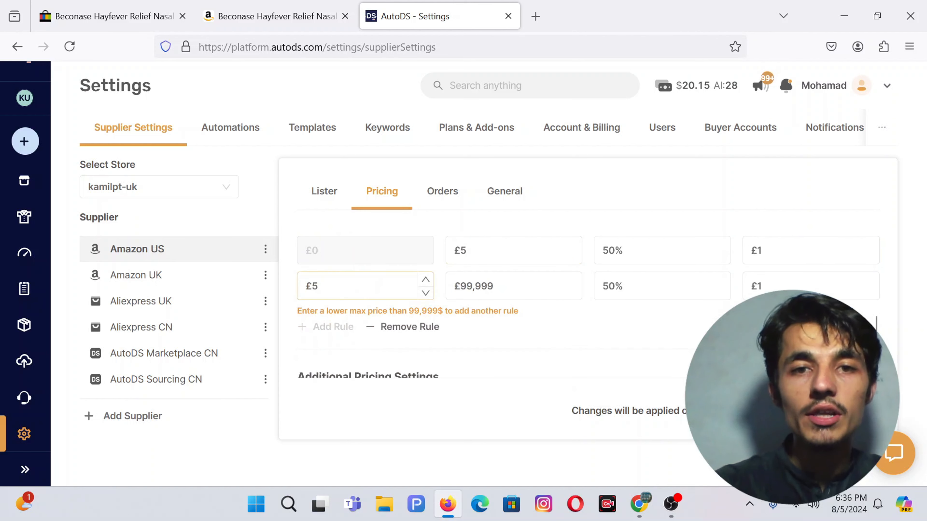
double_click(474, 285)
type("6")
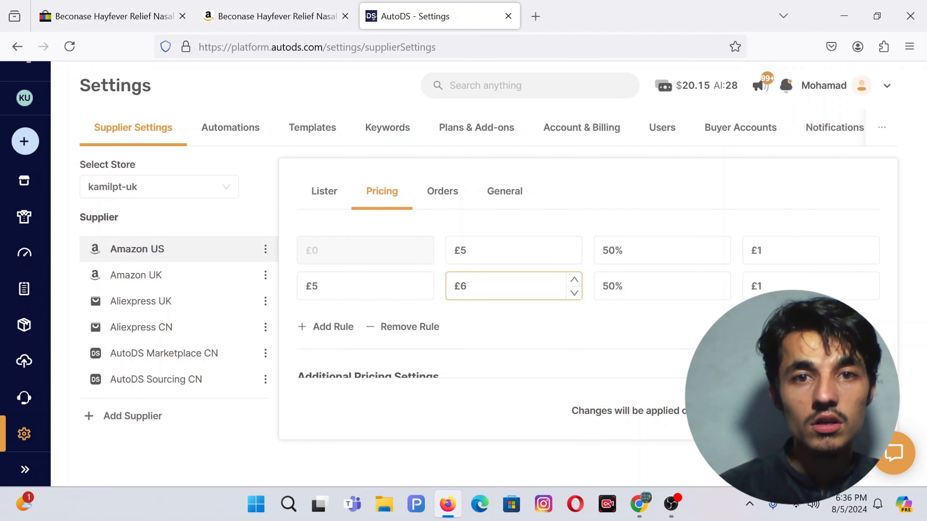
key("Left")
type("1")
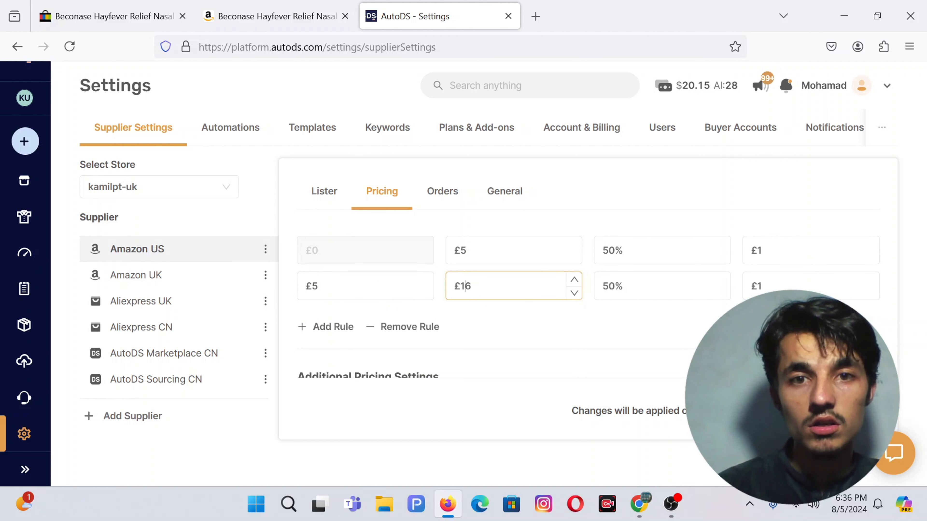
key("shift+Right")
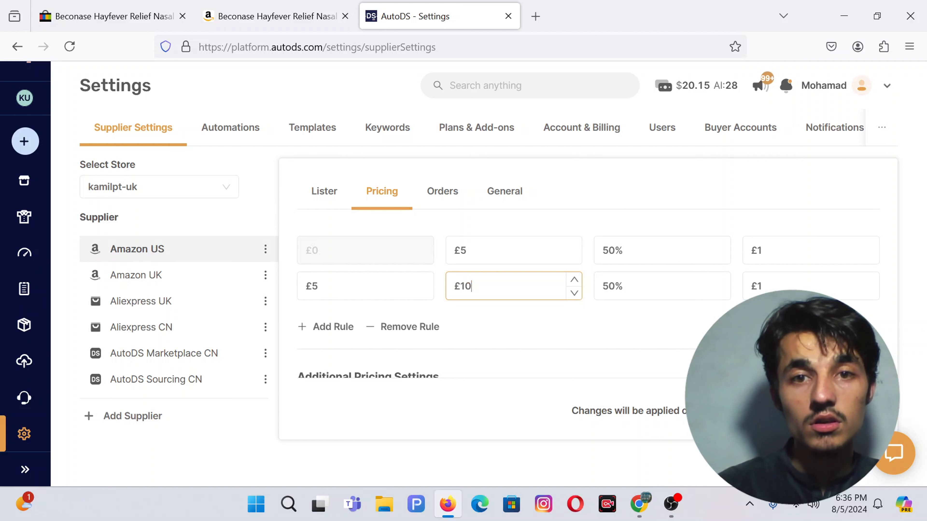
double_click(627, 287)
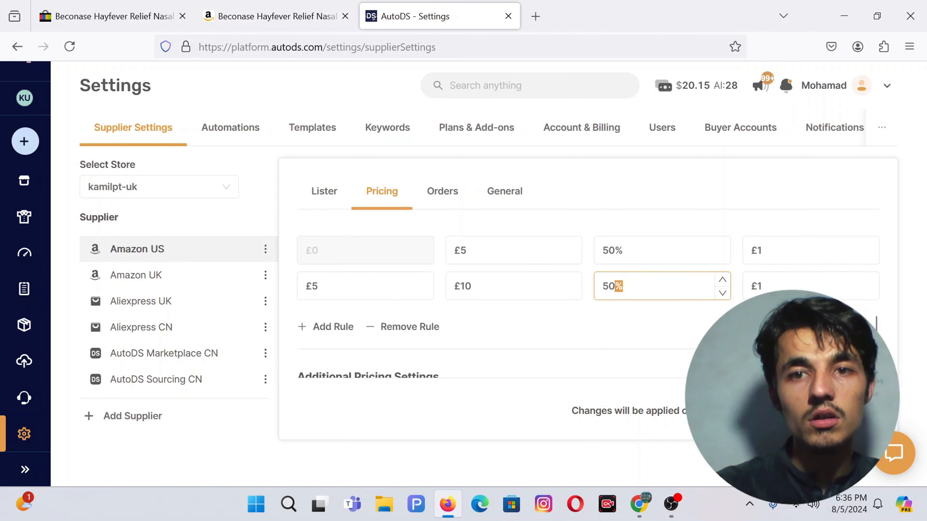
left_click(628, 286)
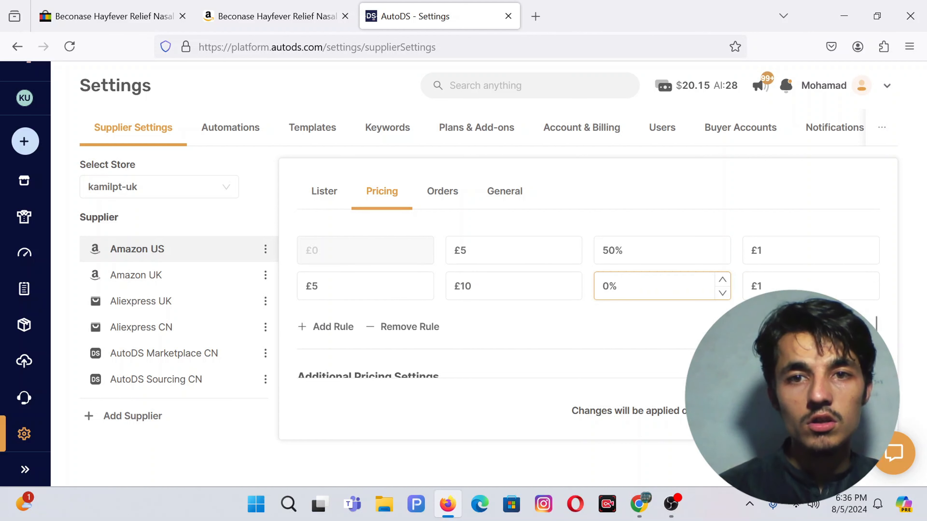
type("40")
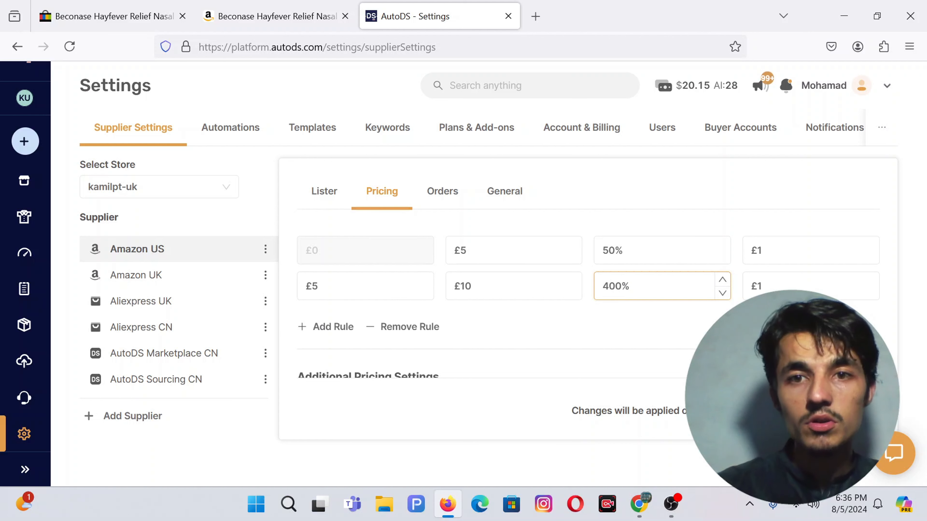
key("BackSpace")
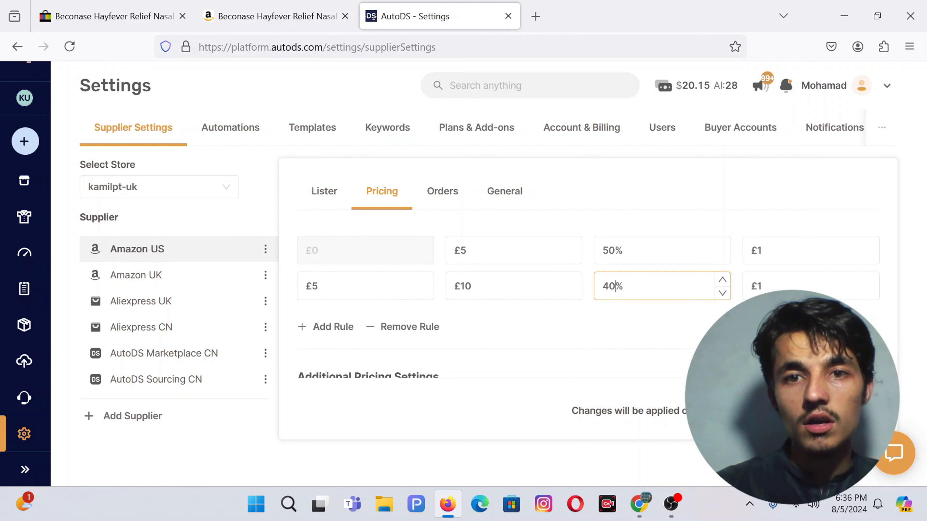
left_click(776, 288)
key("BackSpace")
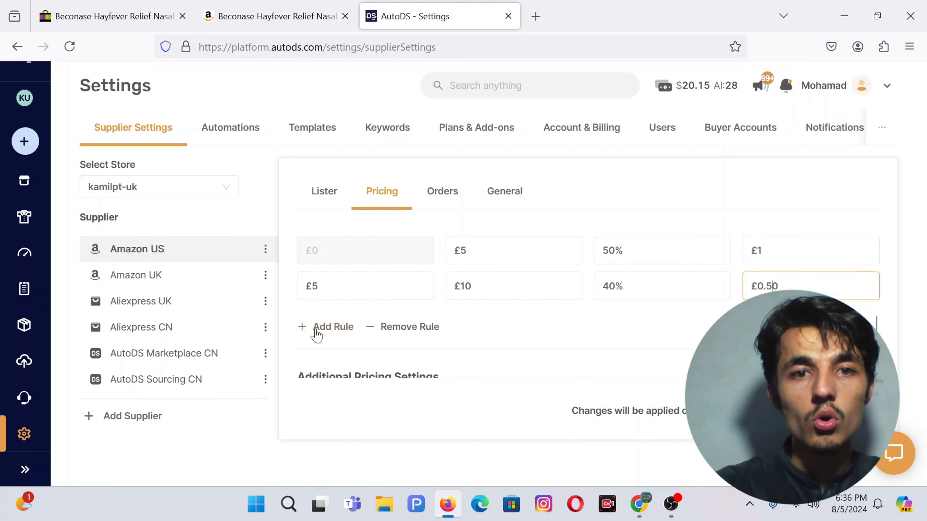
Step: Add a third pricing rule and try editing its maximum cost value
left_click(325, 332)
left_click_drag(497, 322, 452, 322)
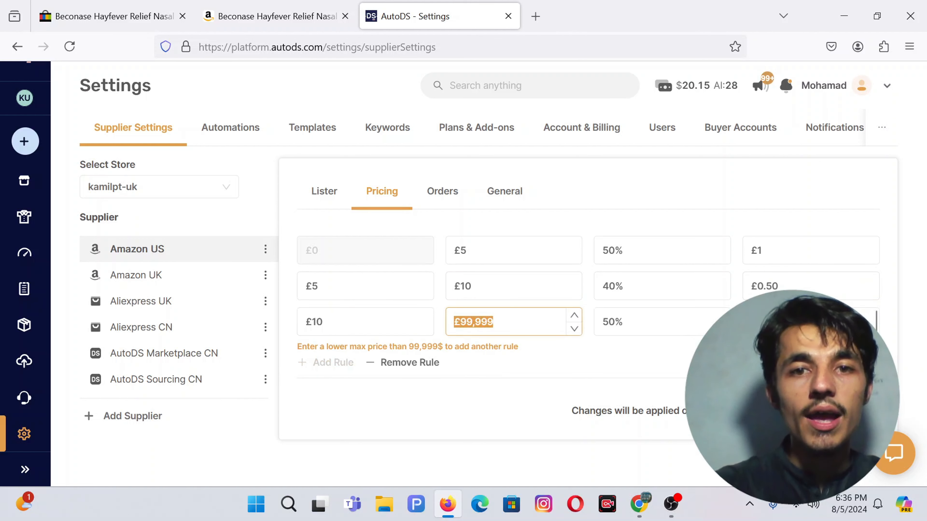
type("110")
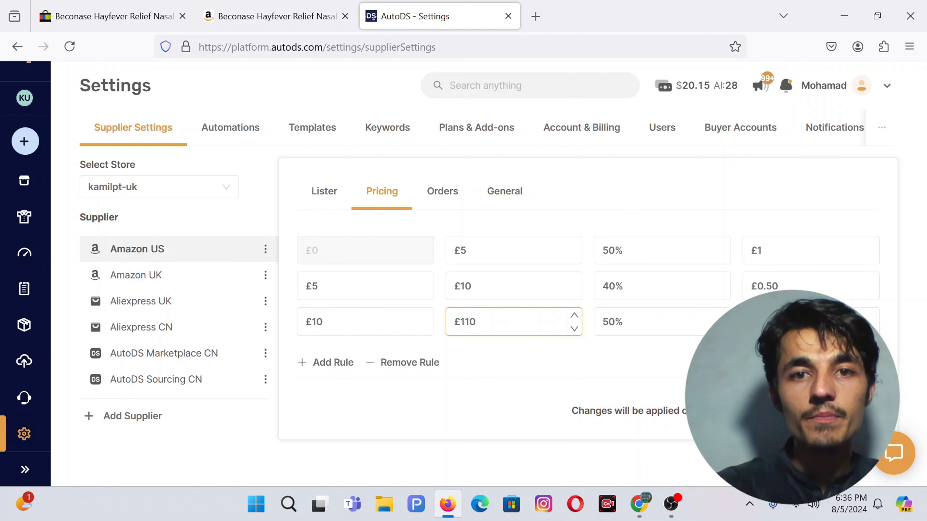
key("BackSpace")
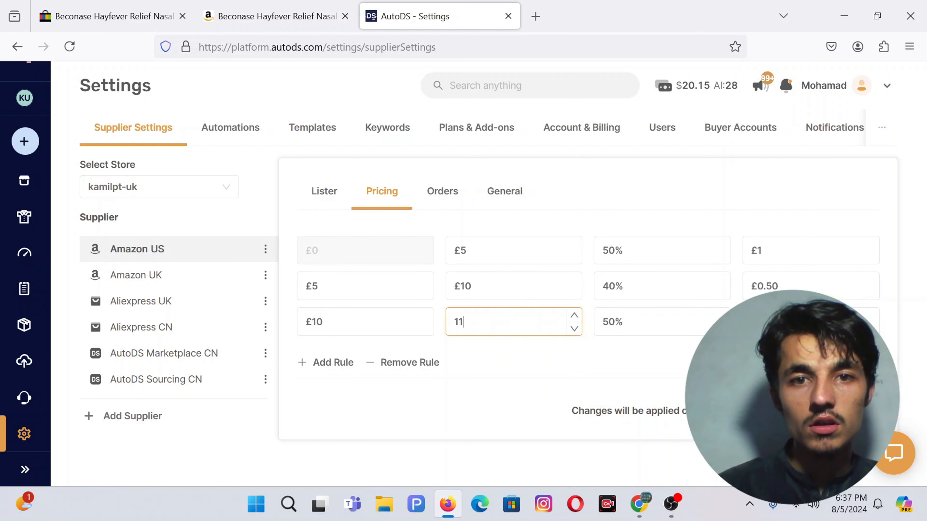
key("shift+Right")
key("shift+Right")
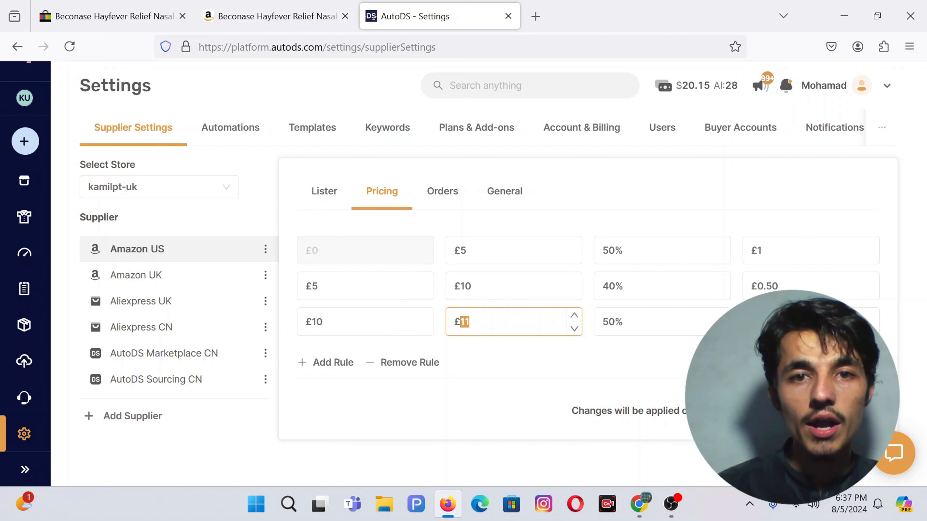
key("Right")
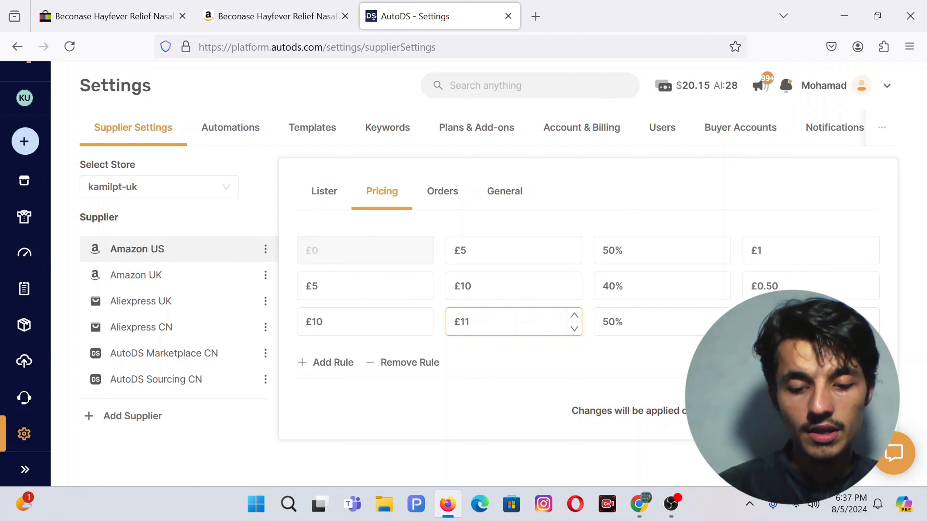
key("Left")
key("Left")
scroll(583, 292, "down", 2)
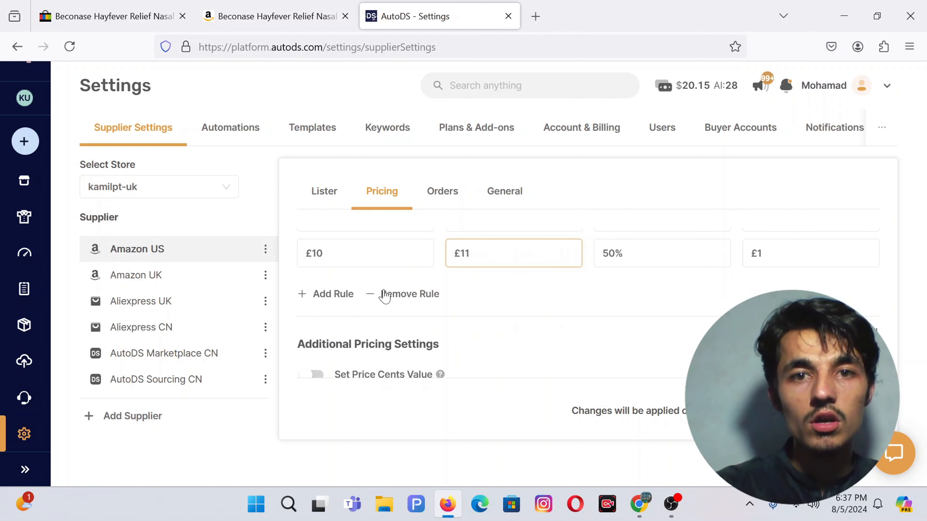
key("ctrl+a")
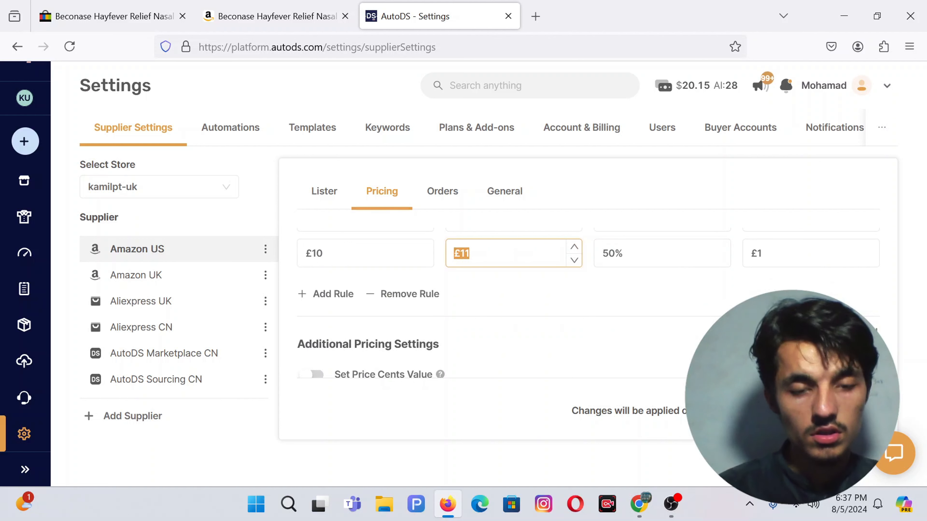
left_click(470, 253)
key("Left")
key("BackSpace")
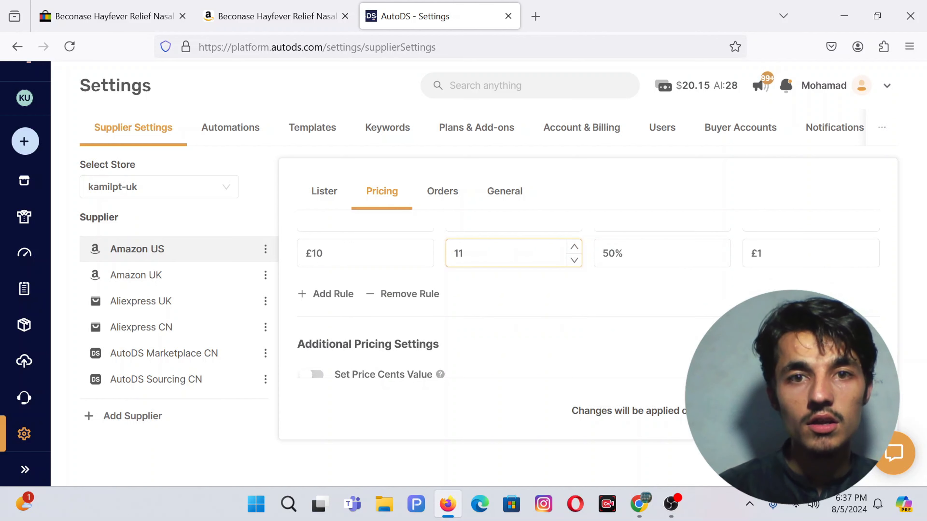
key("BackSpace")
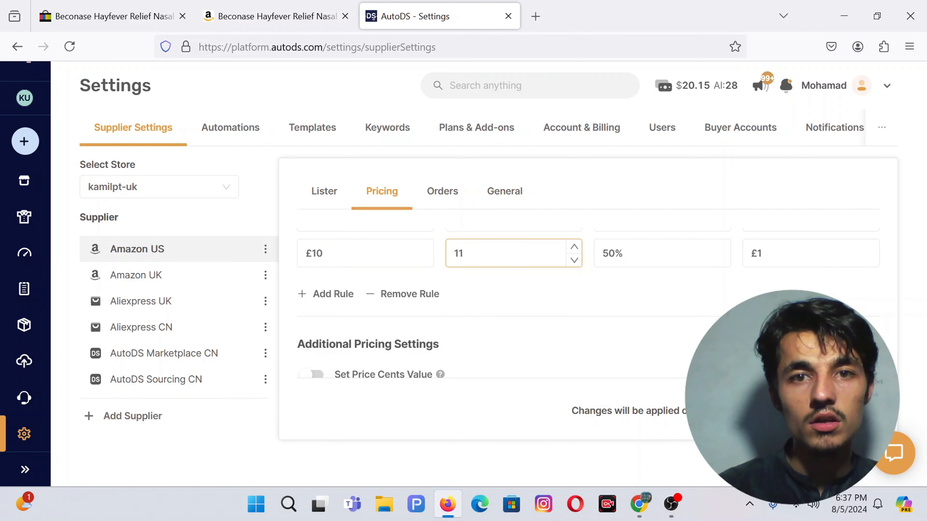
Step: Replace the last rule with a new £10 rule at 30% markup and £0.50
left_click(378, 294)
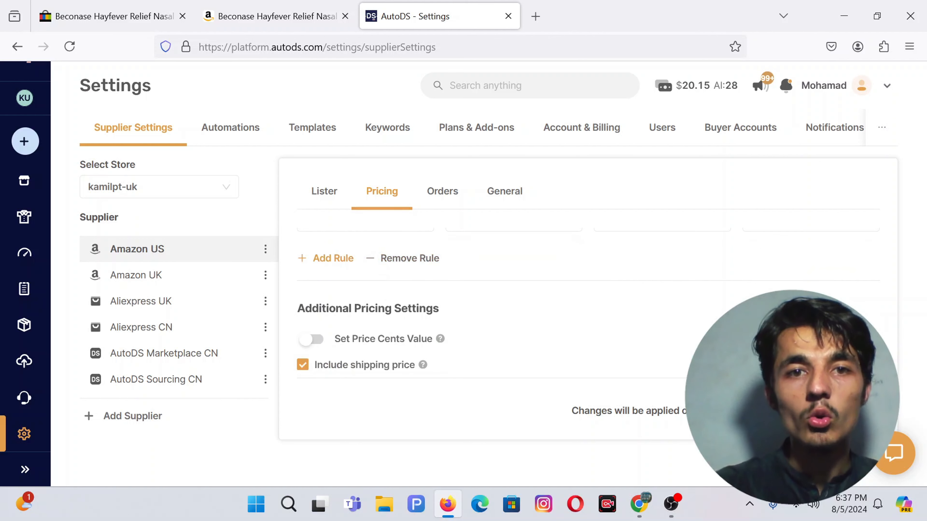
left_click(333, 258)
scroll(592, 300, "up", 1)
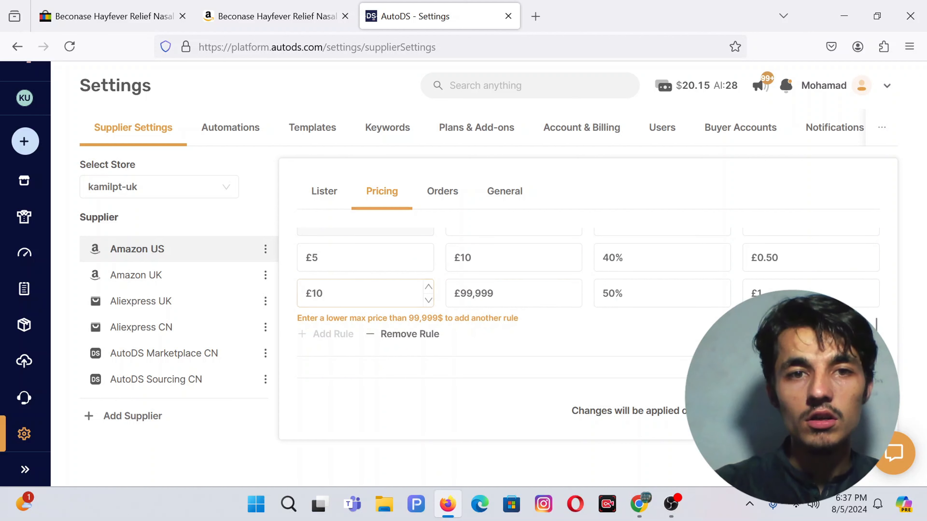
double_click(615, 293)
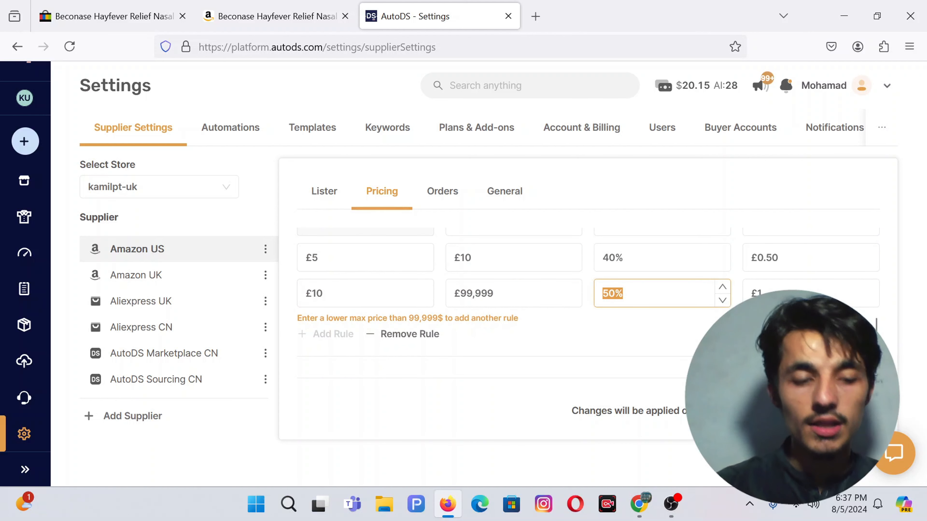
type("30")
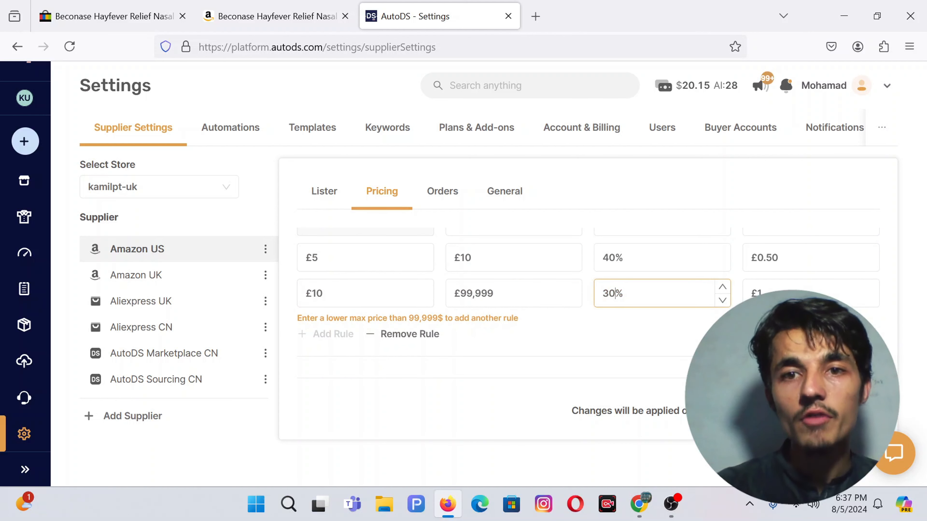
double_click(761, 293)
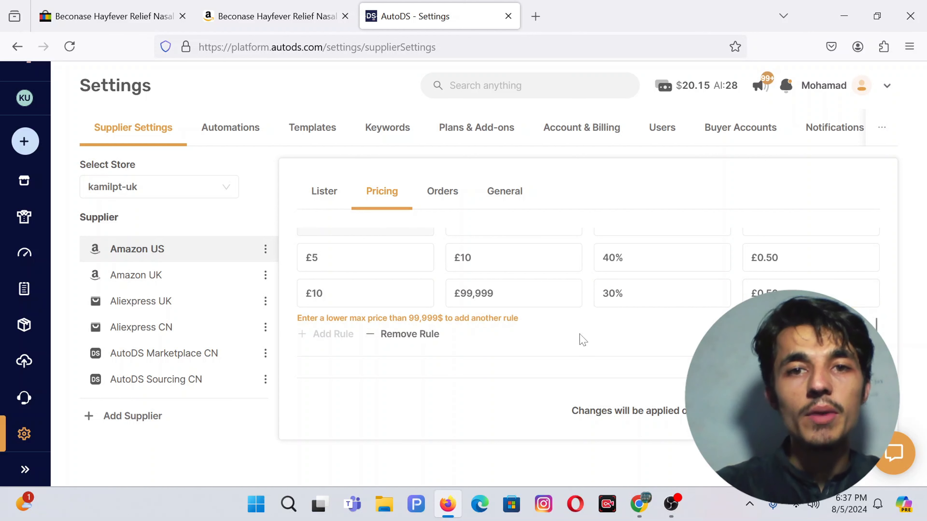
scroll(581, 337, "down", 1)
Step: Commit the new rule's £0.50 amount and review the pricing settings
left_click(419, 257)
left_click(468, 321)
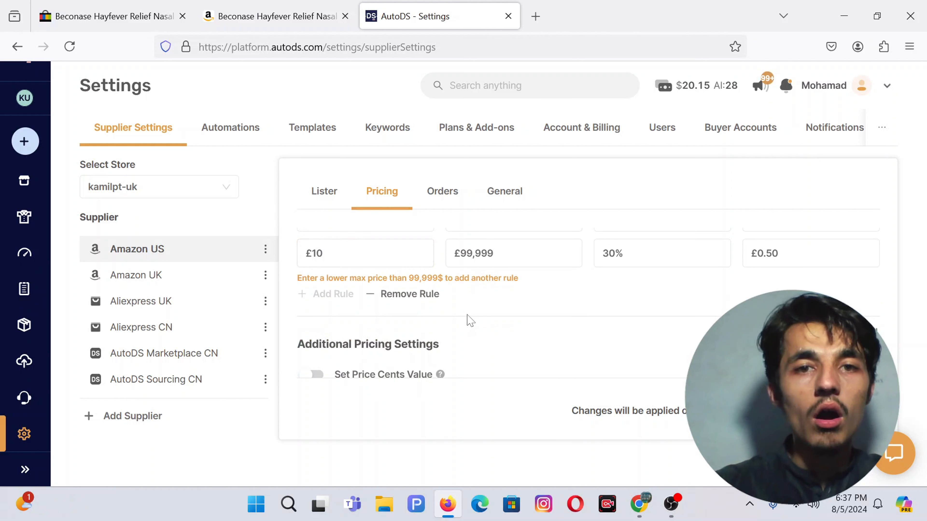
scroll(467, 321, "up", 1)
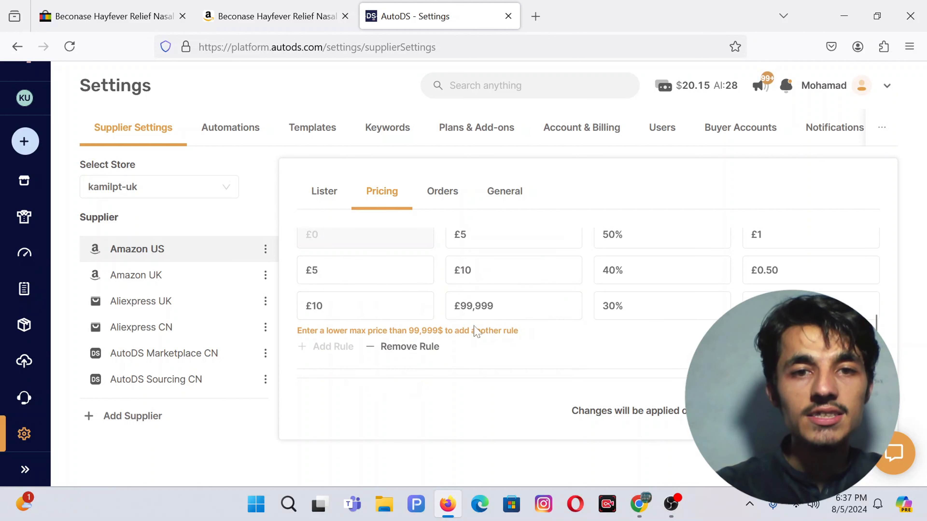
scroll(463, 310, "down", 2)
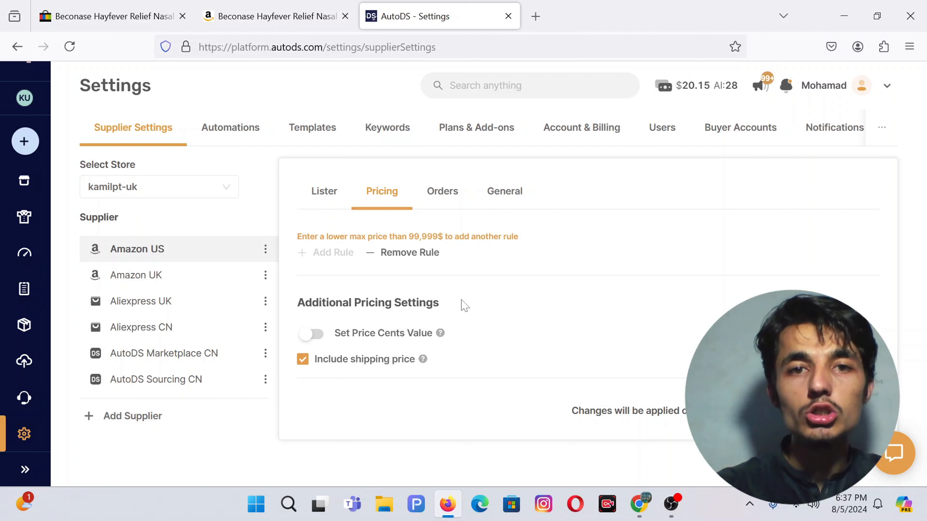
scroll(463, 306, "up", 1)
scroll(461, 303, "down", 1)
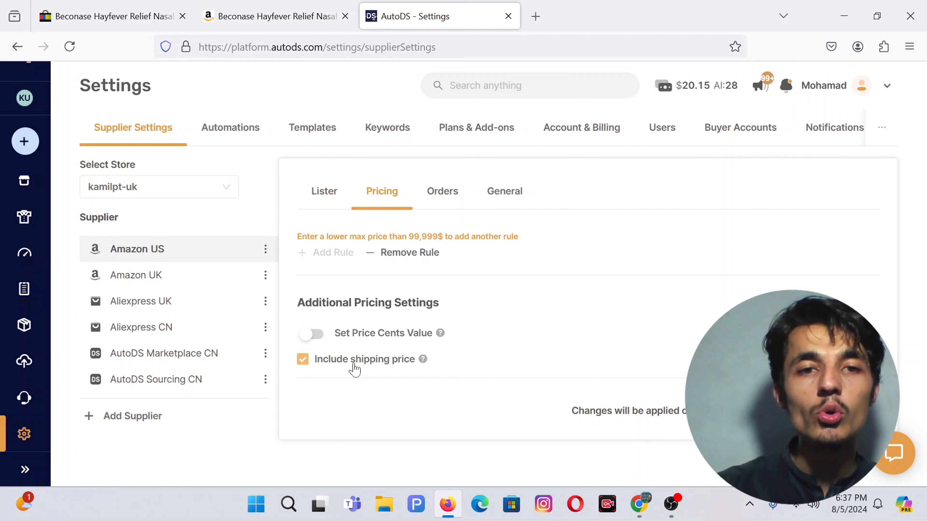
left_click(442, 191)
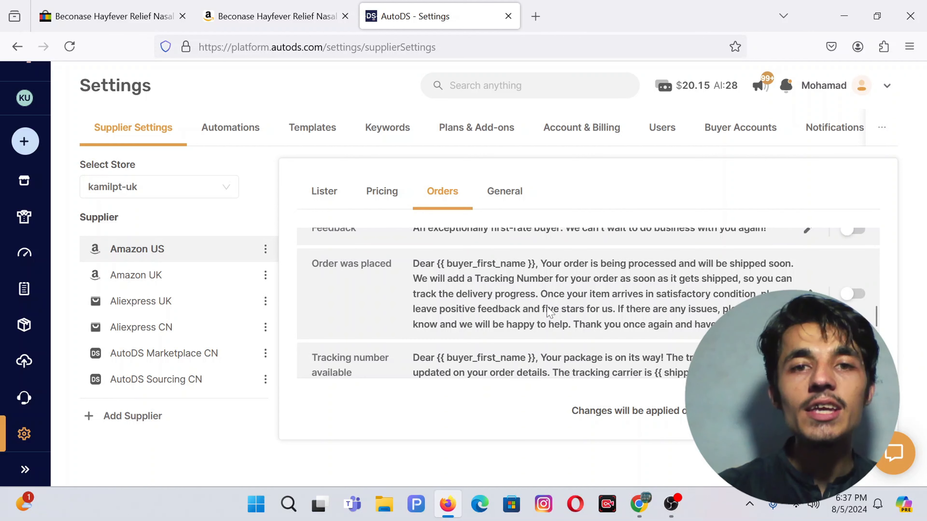
scroll(547, 308, "up", 10)
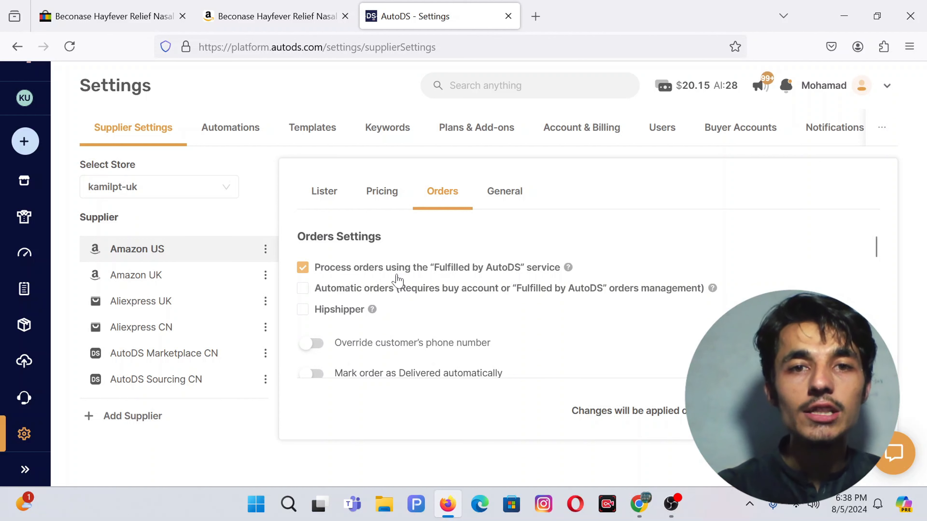
Step: Untick 'Process orders using Fulfilled by AutoDS' and tick 'Automatic orders'
scroll(398, 280, "down", 1)
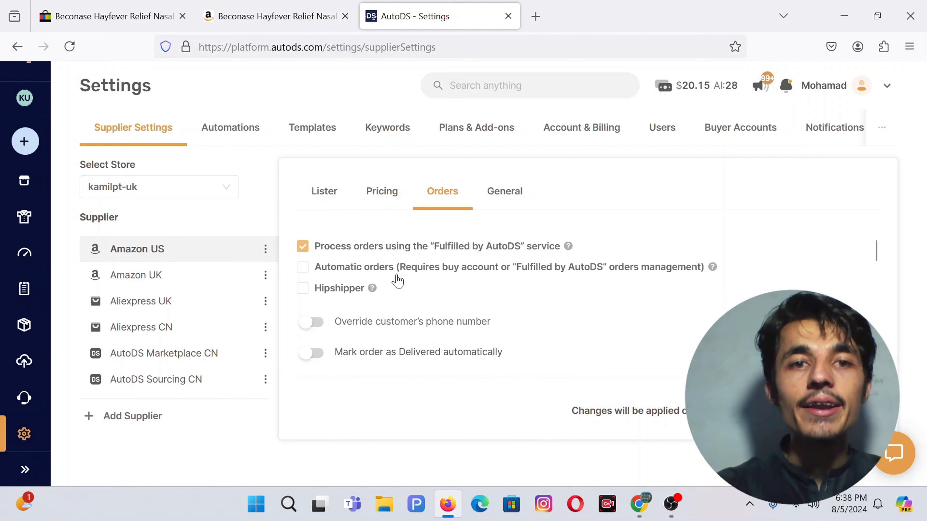
left_click(350, 251)
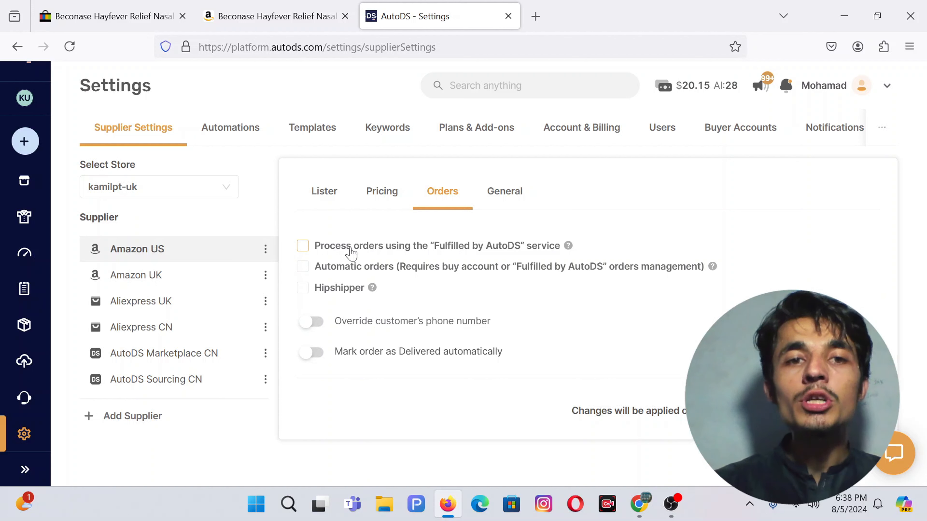
left_click(324, 275)
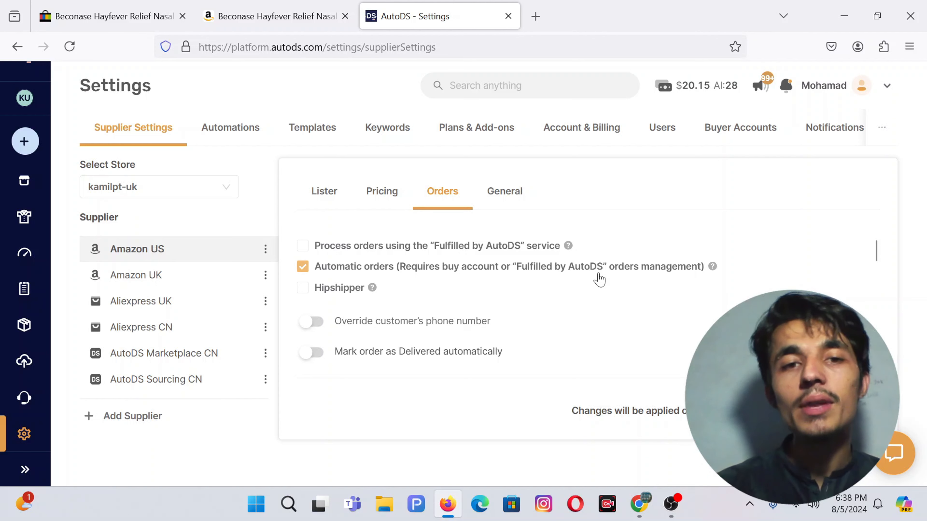
scroll(523, 304, "down", 1)
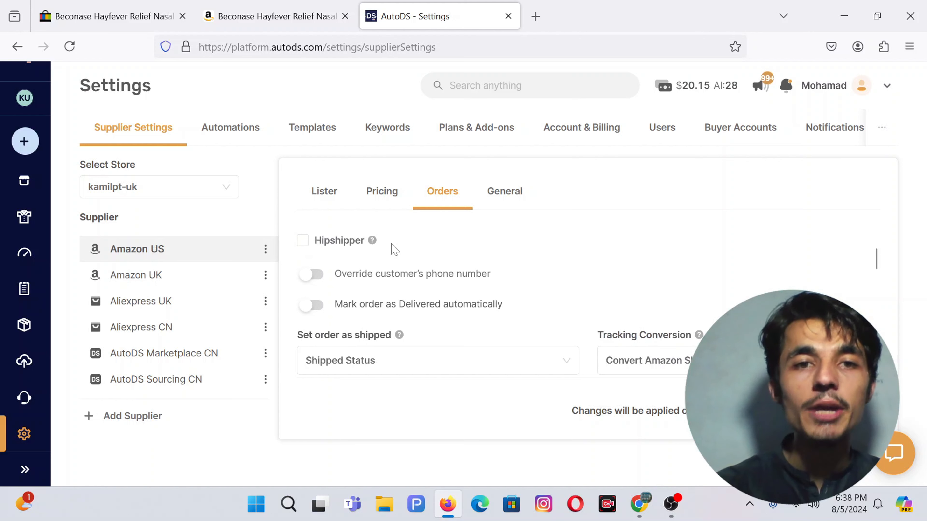
mouse_move(372, 240)
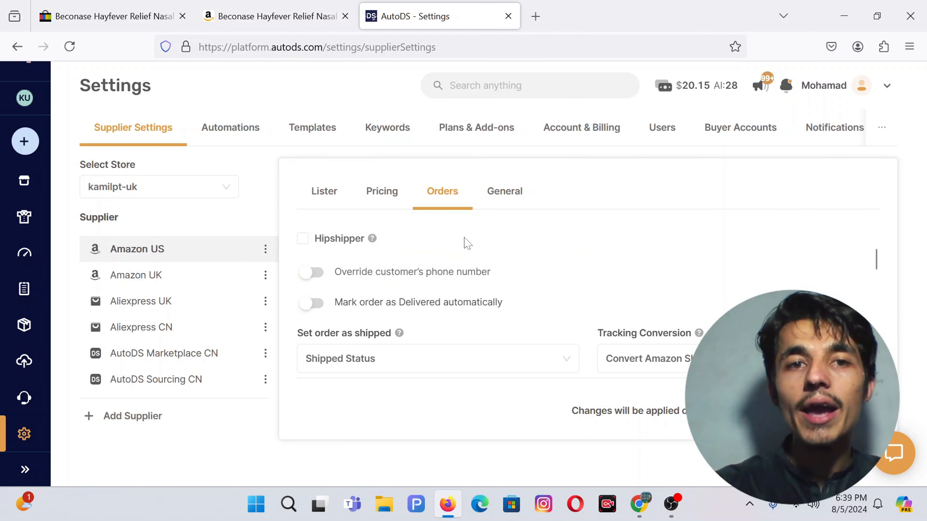
scroll(422, 284, "down", 1)
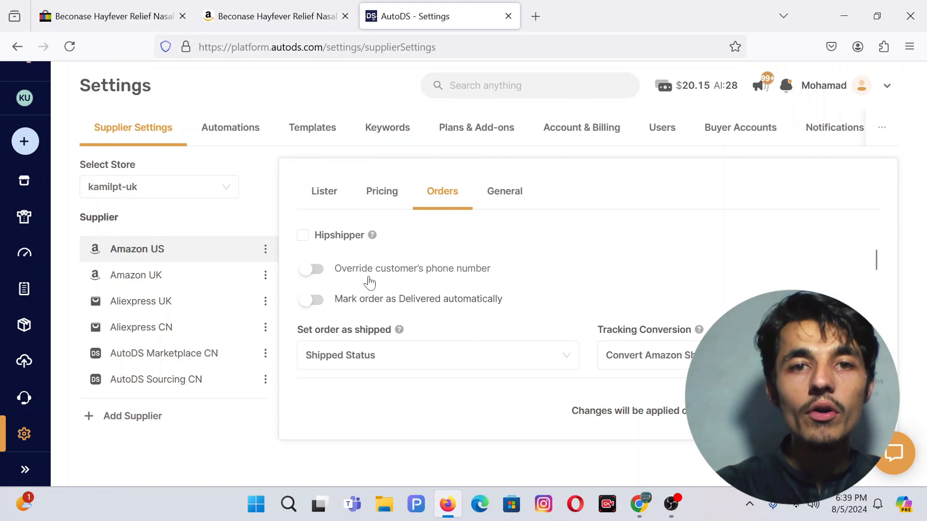
scroll(387, 284, "down", 1)
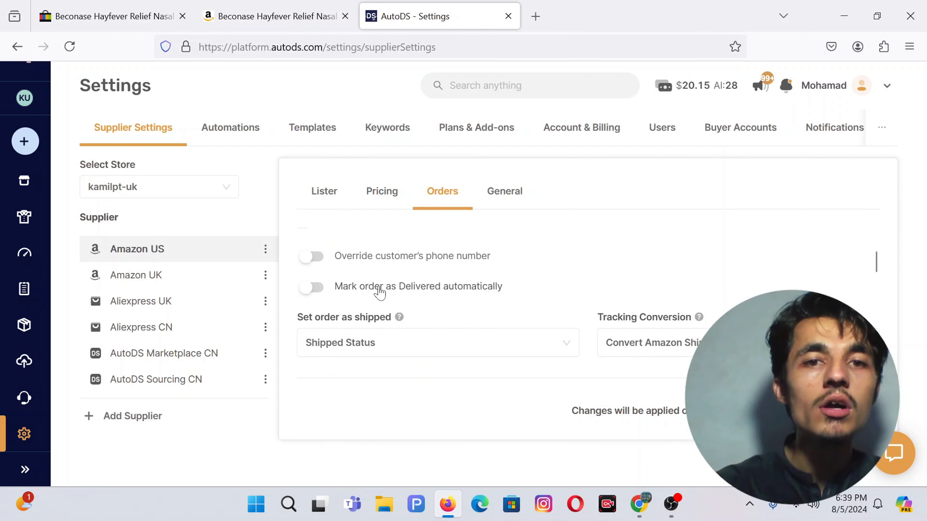
scroll(509, 286, "down", 2)
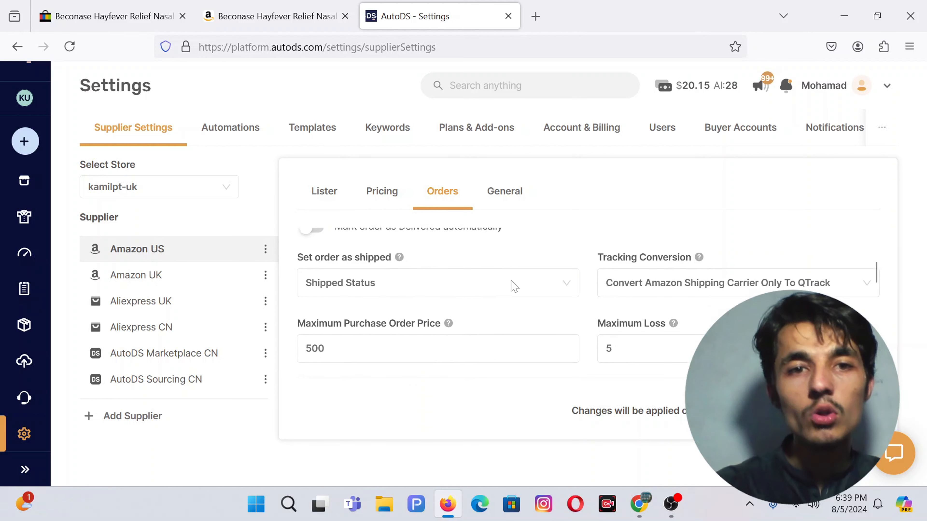
left_click(437, 286)
left_click(437, 286)
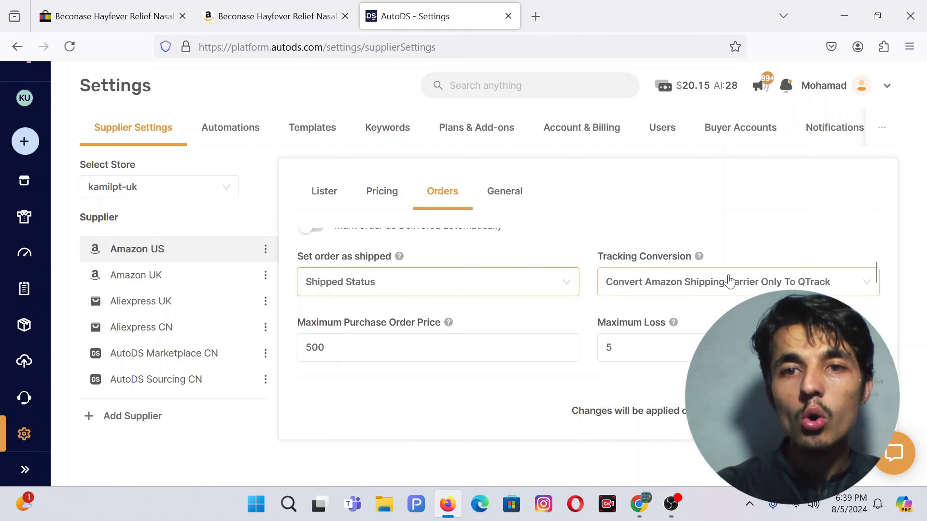
scroll(637, 252, "down", 1)
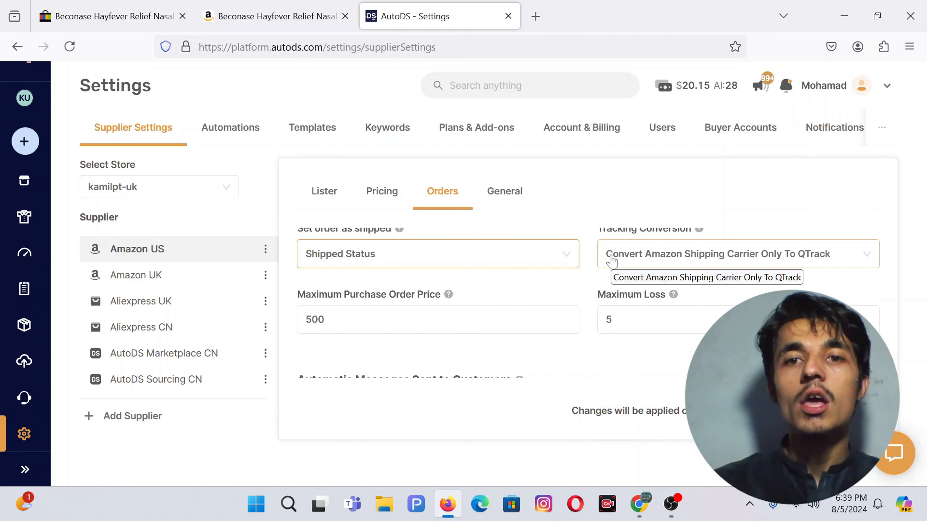
Step: Set Tracking Conversion to convert all orders' tracking numbers to Bluecare Express
left_click(611, 261)
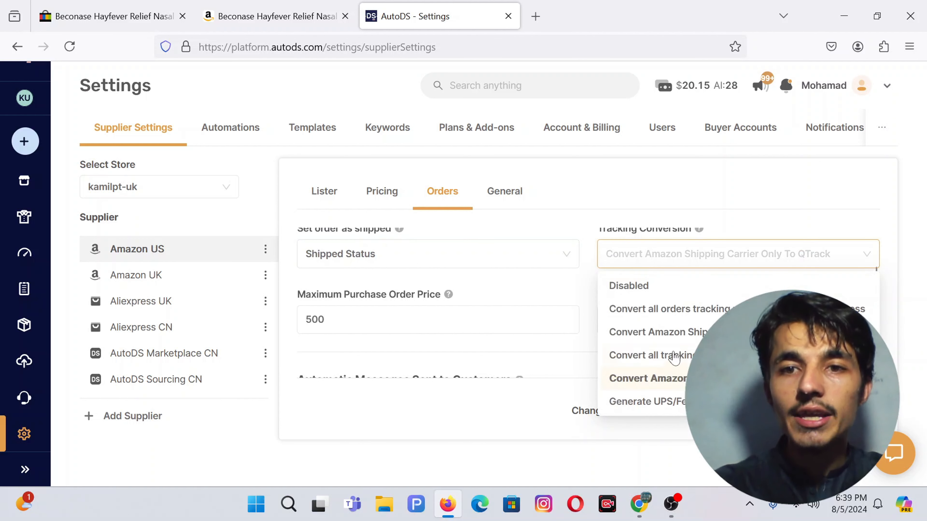
left_click(674, 316)
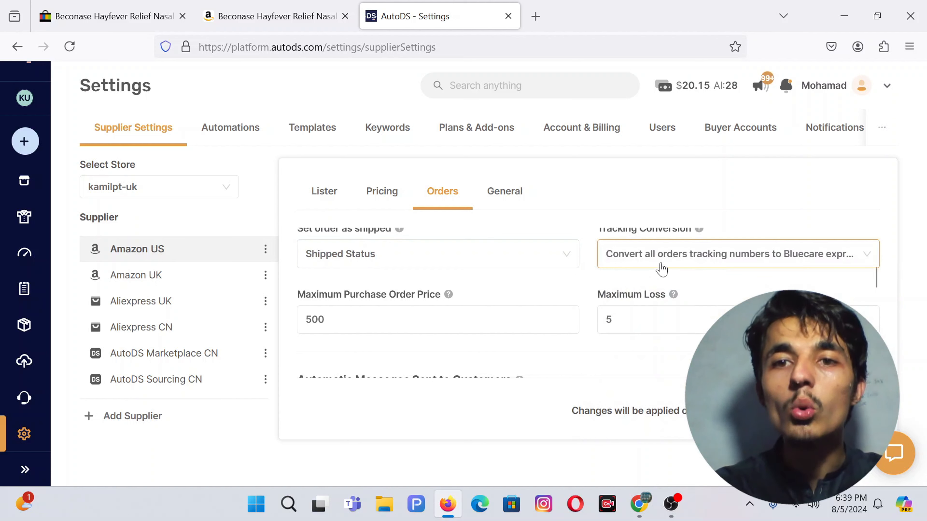
scroll(650, 266, "down", 1)
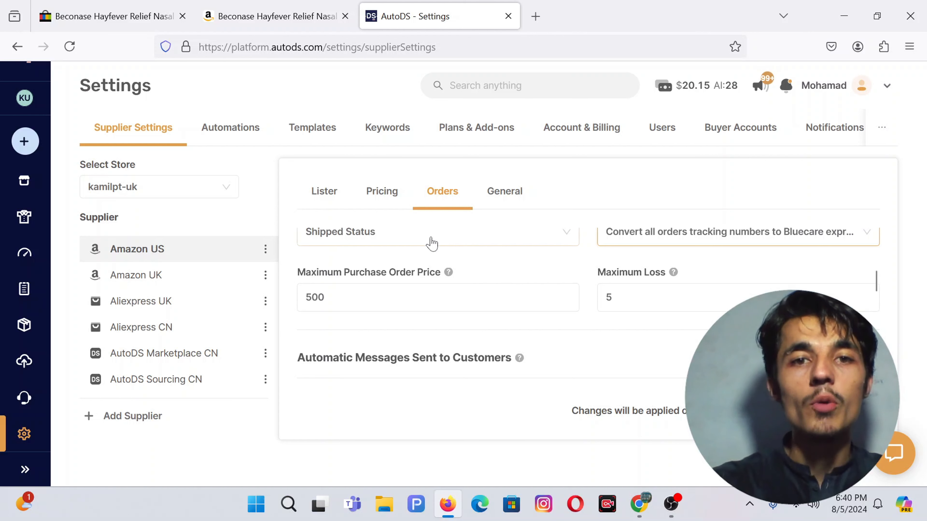
scroll(521, 275, "down", 1)
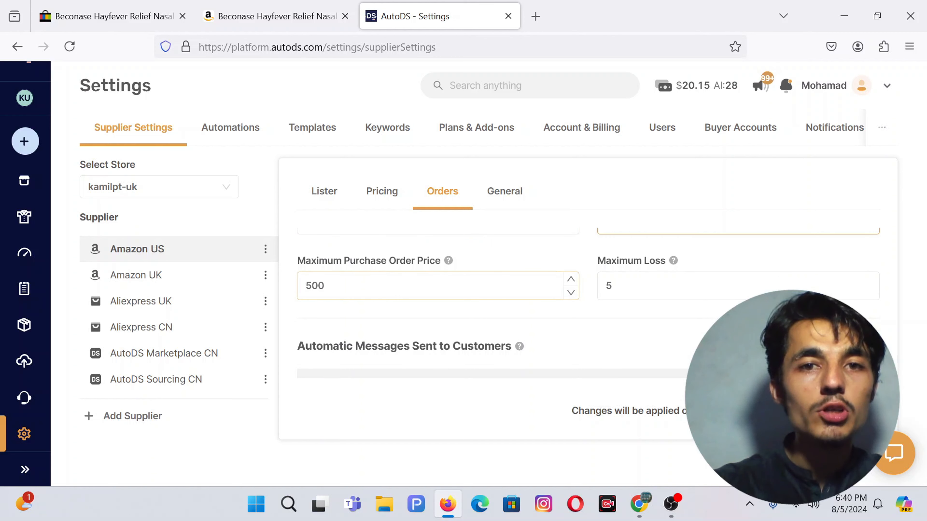
scroll(876, 288, "down", 2)
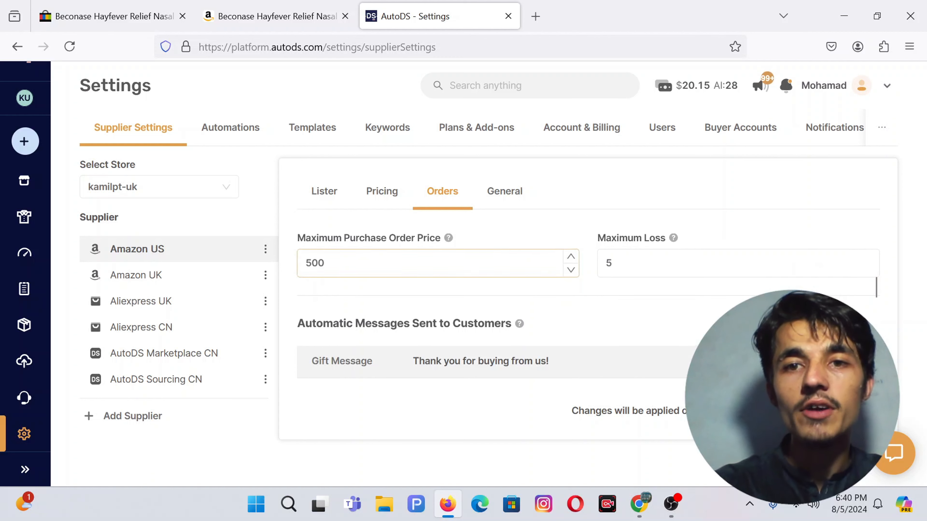
left_click(543, 224)
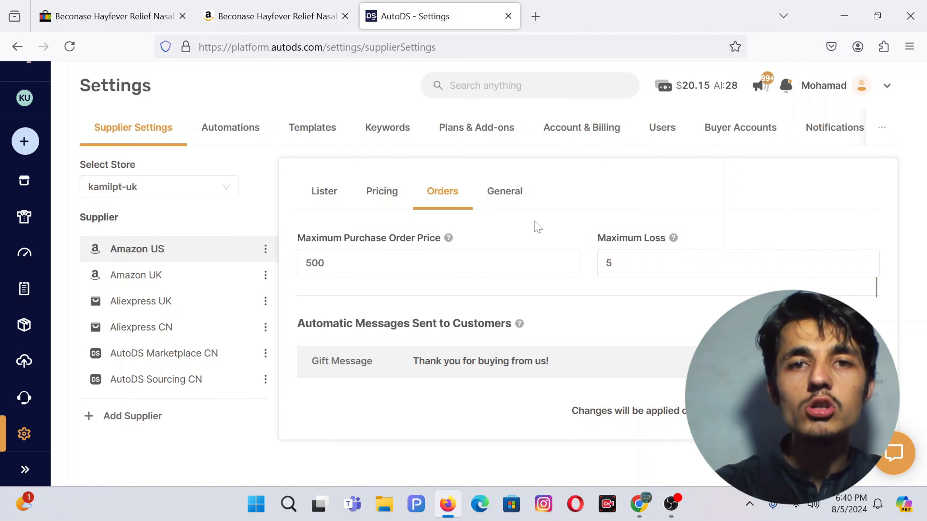
scroll(387, 286, "down", 2)
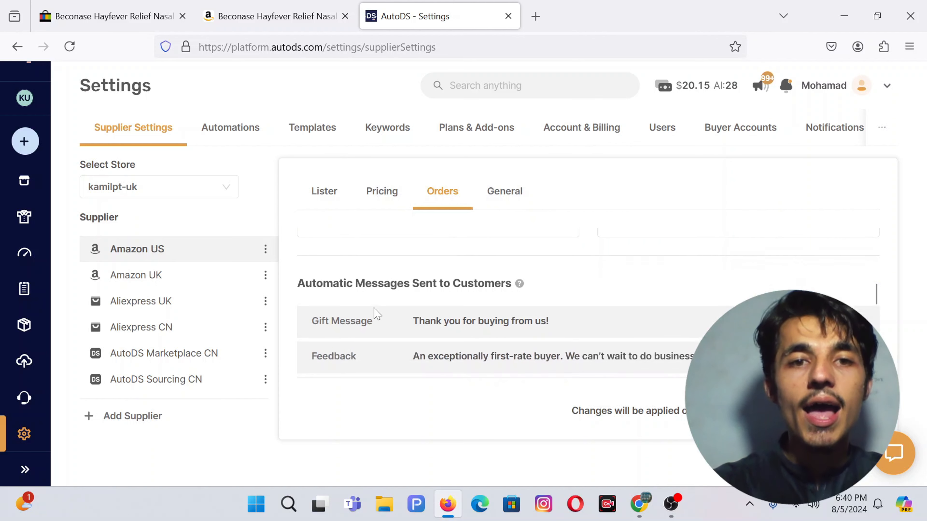
scroll(377, 322, "down", 3)
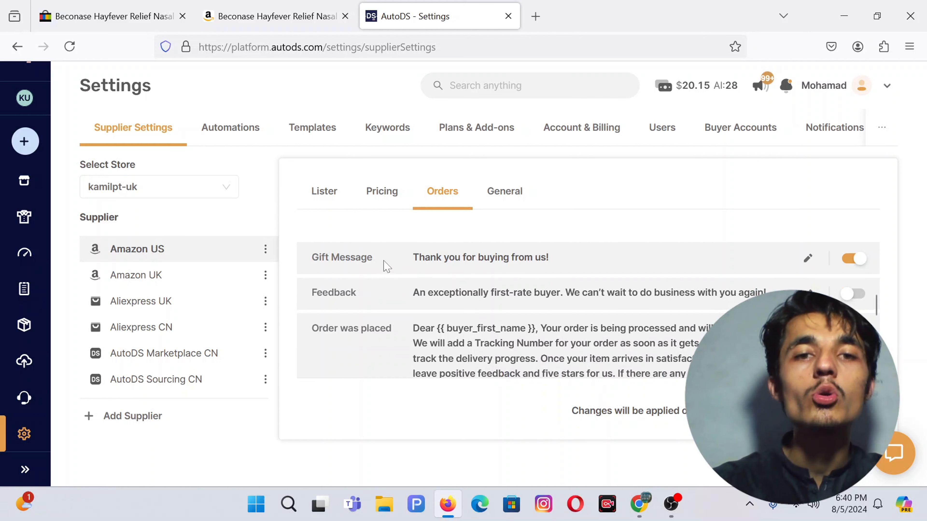
scroll(441, 263, "down", 1)
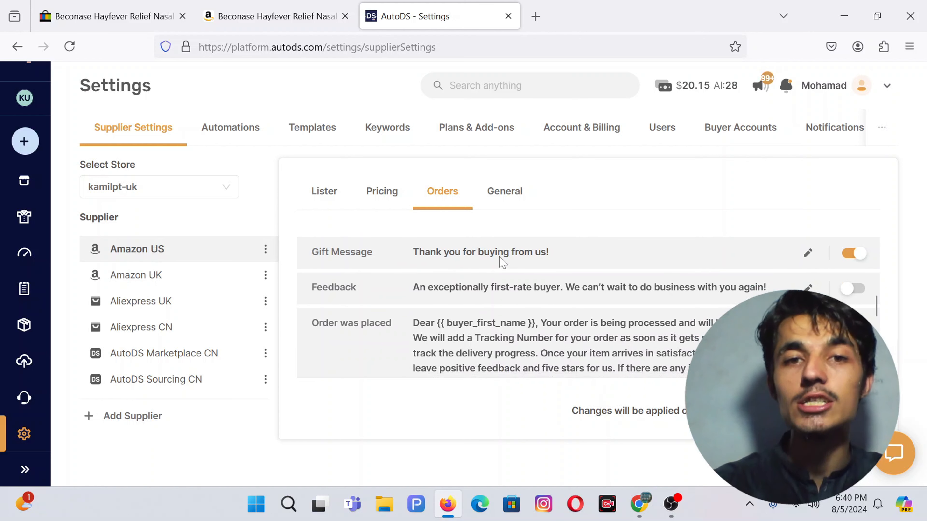
scroll(500, 260, "down", 1)
scroll(500, 261, "down", 1)
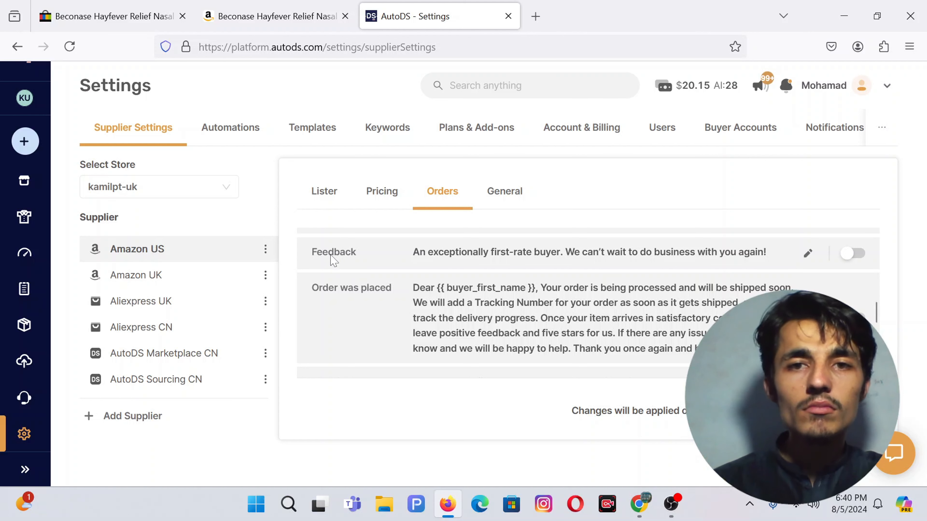
scroll(405, 318, "down", 4)
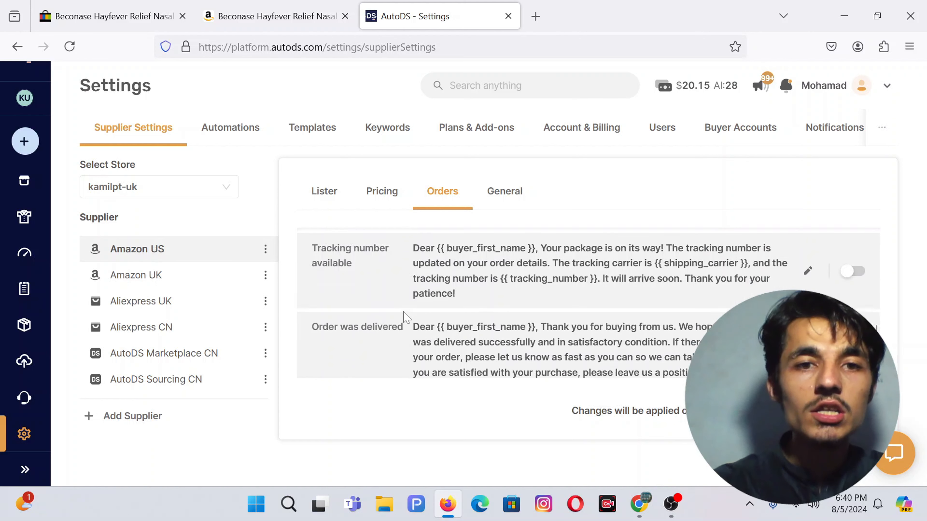
scroll(406, 318, "up", 5)
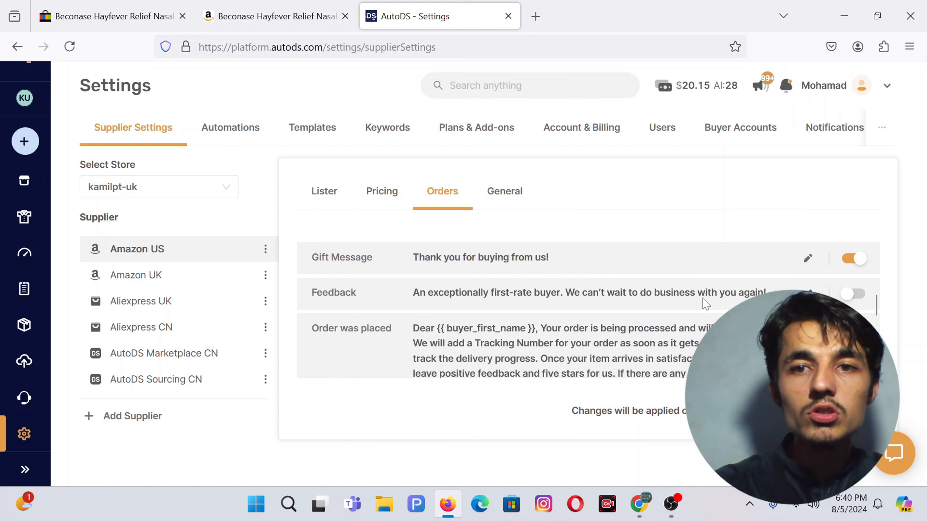
scroll(498, 316, "down", 1)
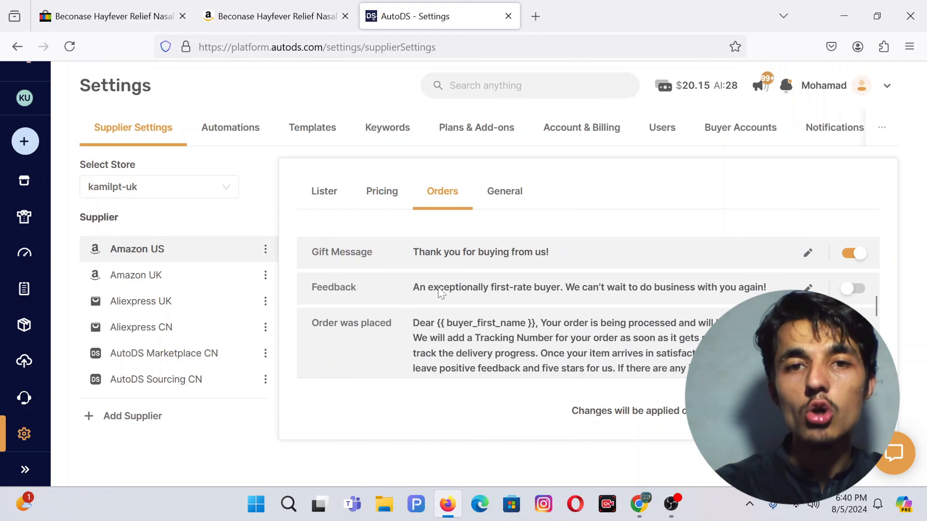
scroll(440, 292, "down", 1)
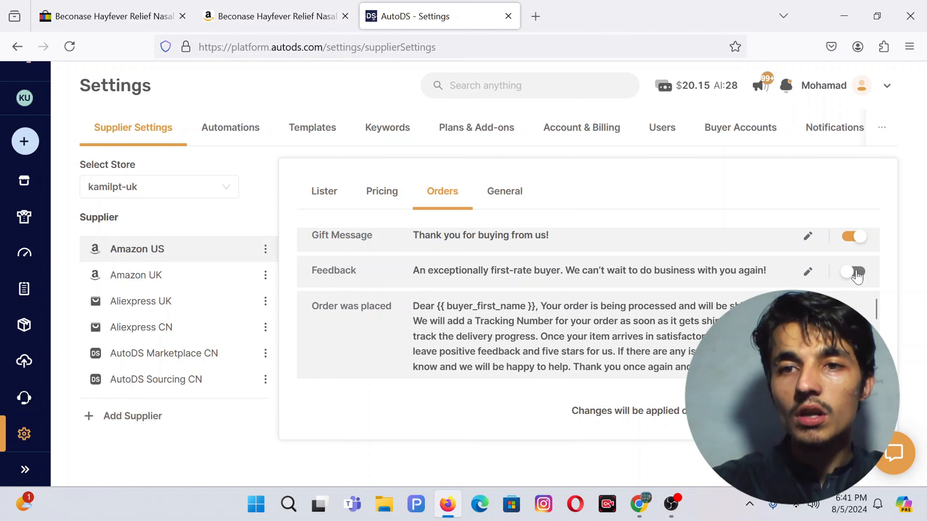
Step: Switch on the automatic 'Order was placed' buyer message
scroll(860, 276, "down", 1)
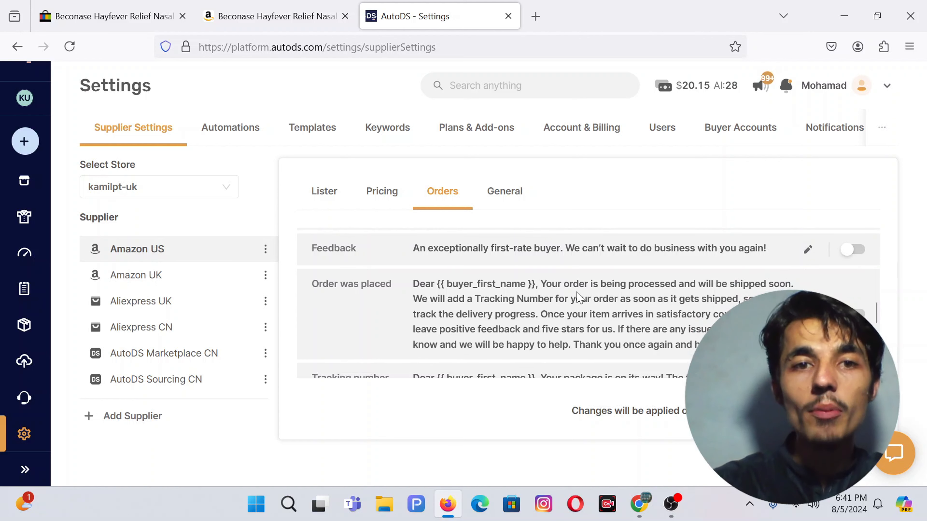
scroll(854, 292, "down", 1)
left_click(854, 285)
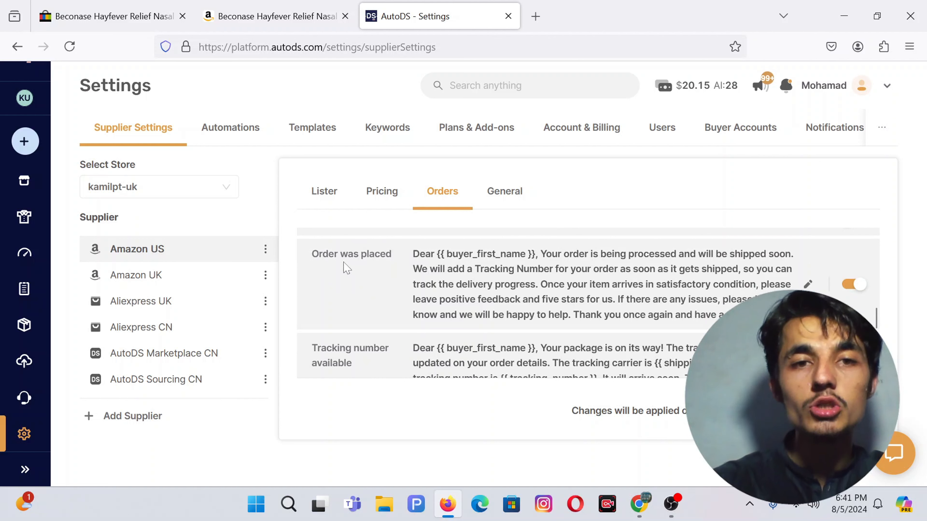
scroll(350, 265, "down", 1)
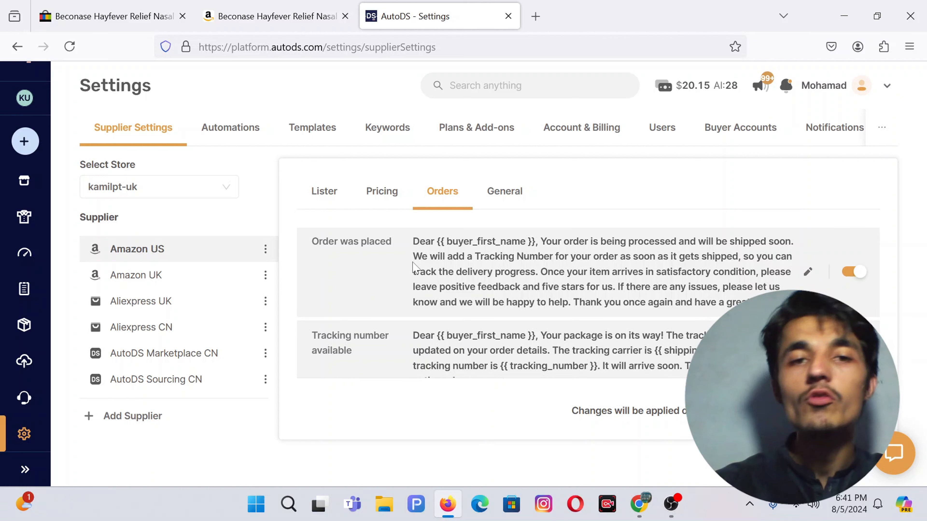
scroll(413, 267, "down", 3)
scroll(378, 302, "up", 6)
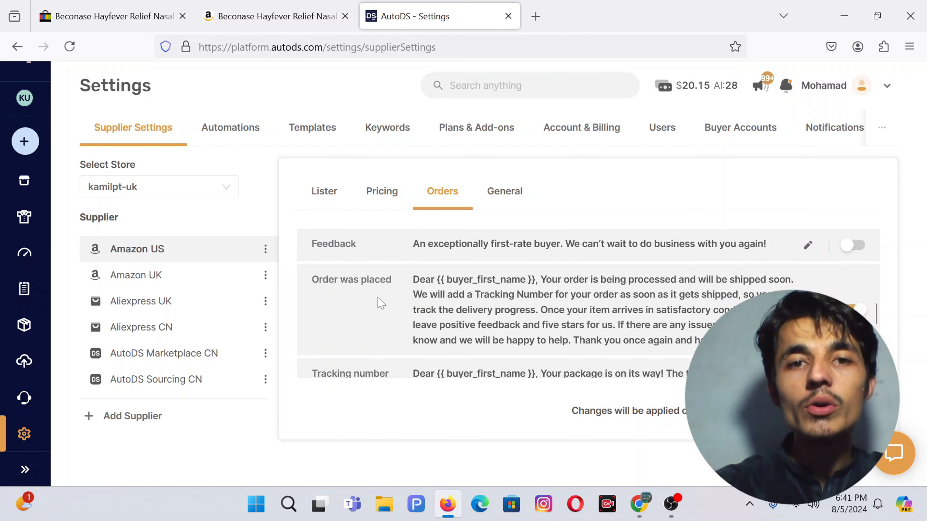
scroll(653, 302, "down", 1)
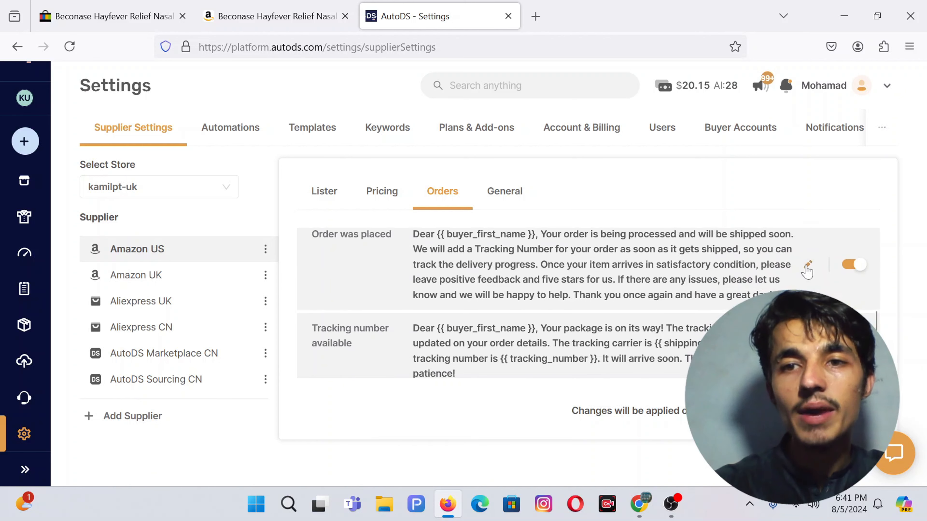
Step: Review the 'Order was placed' message wording and close it unchanged
left_click(806, 264)
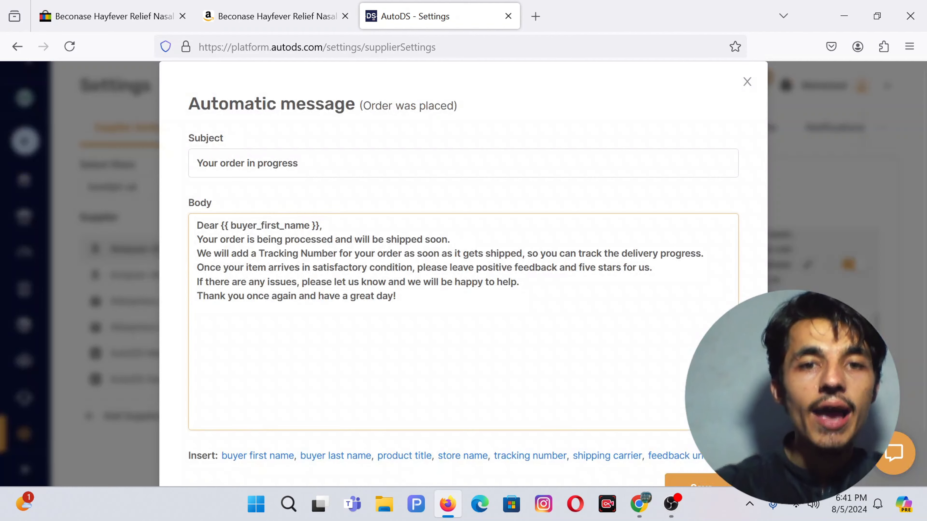
left_click_drag(397, 297, 214, 240)
scroll(214, 240, "down", 2)
scroll(214, 240, "up", 2)
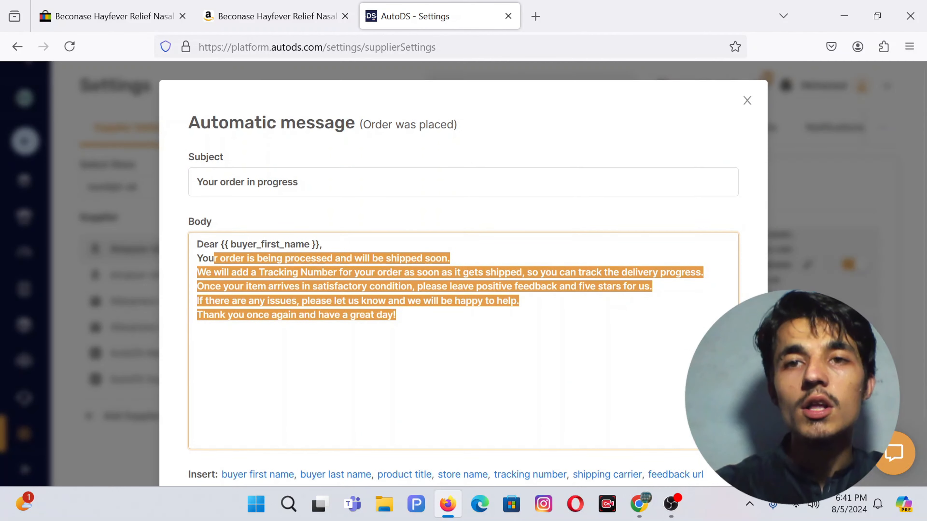
left_click(748, 99)
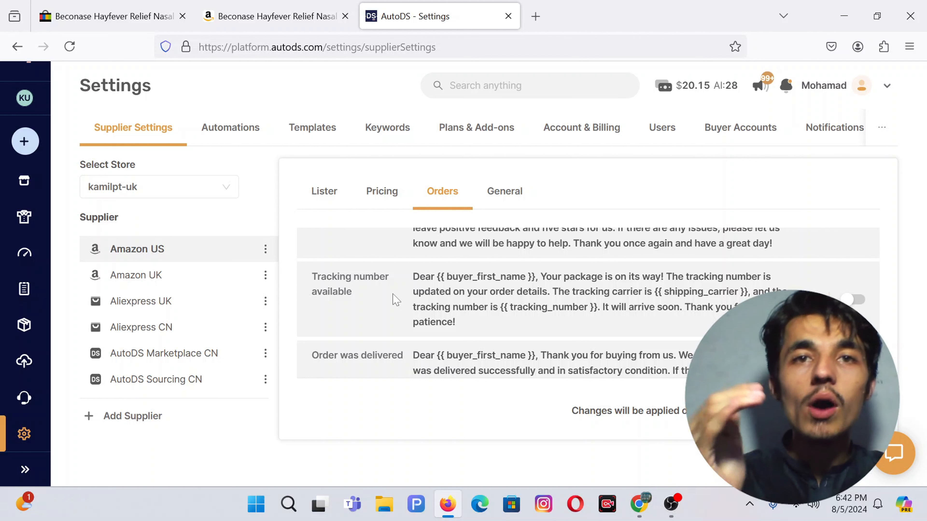
triple_click(353, 293)
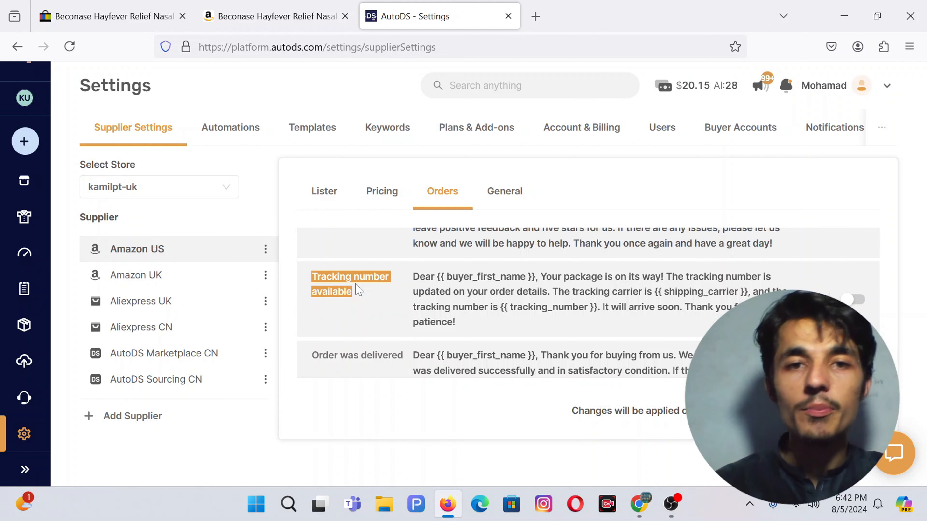
scroll(650, 280, "down", 1)
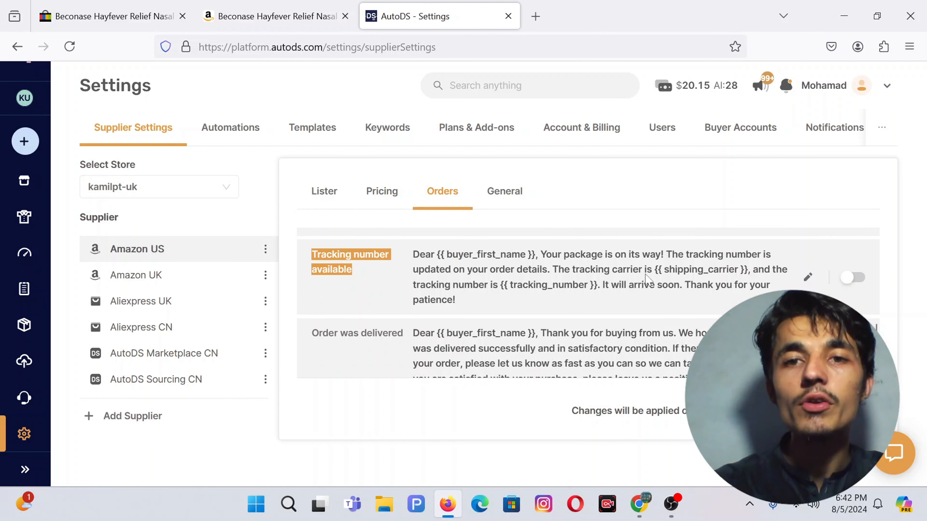
scroll(662, 302, "down", 2)
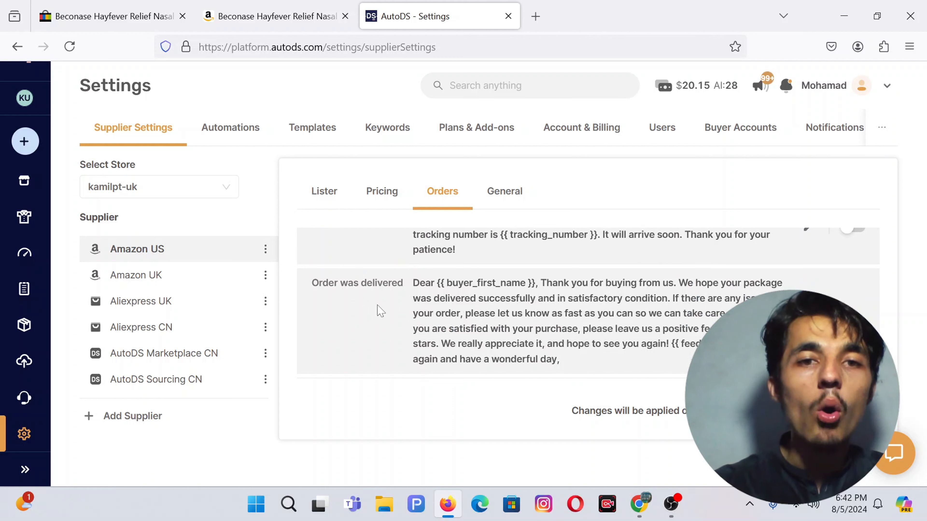
scroll(378, 311, "down", 1)
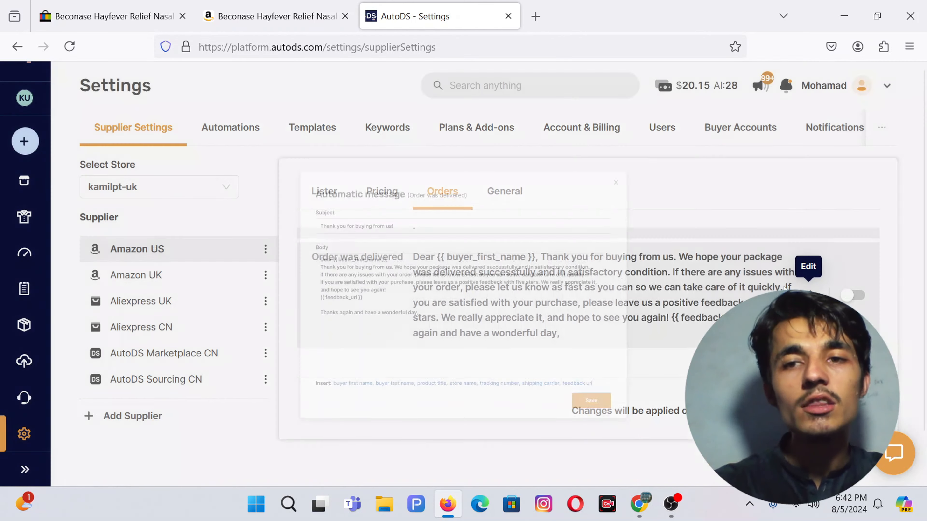
left_click(806, 265)
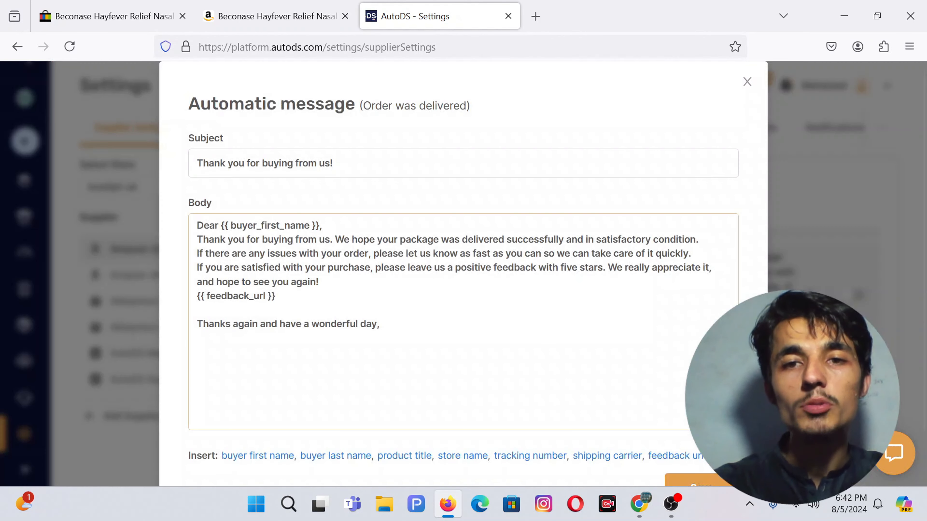
left_click(746, 85)
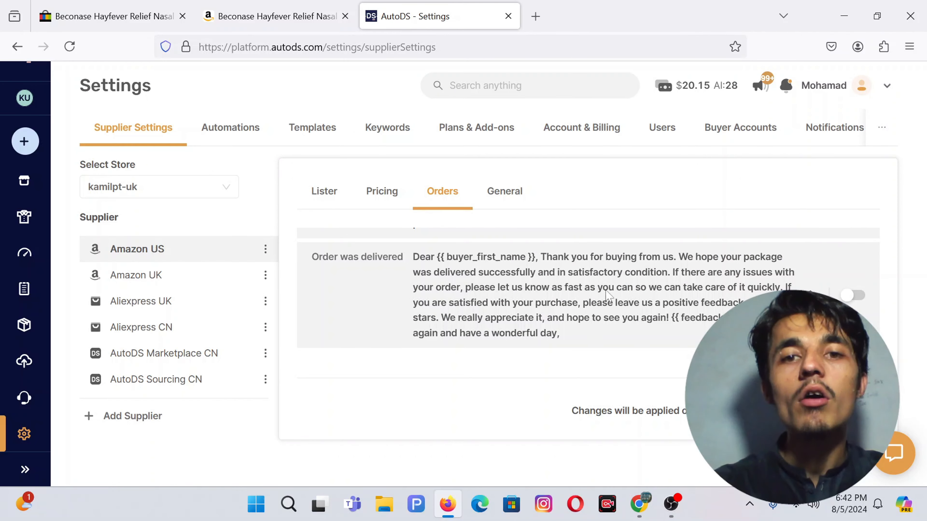
scroll(584, 312, "down", 3)
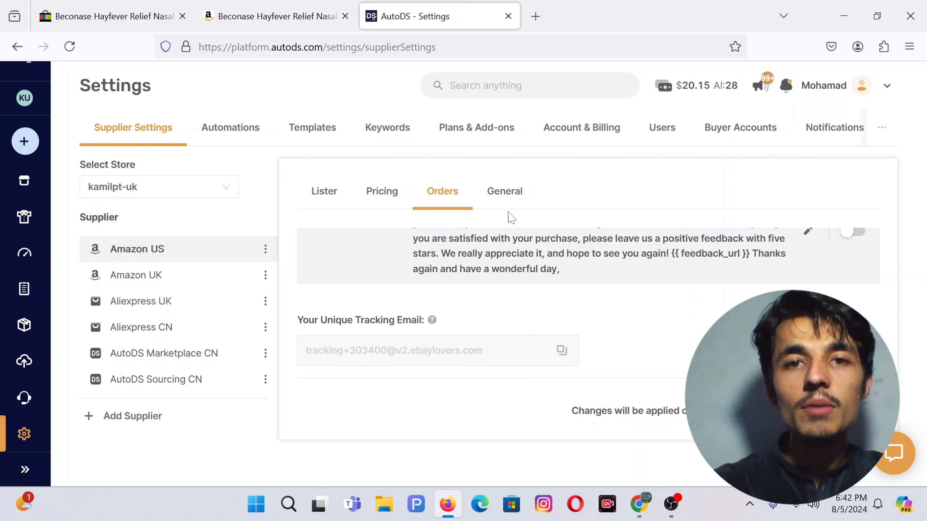
Step: Show Amazon US General settings, toggling Automatic SKU Filling on and back off
left_click(502, 190)
scroll(484, 288, "up", 5)
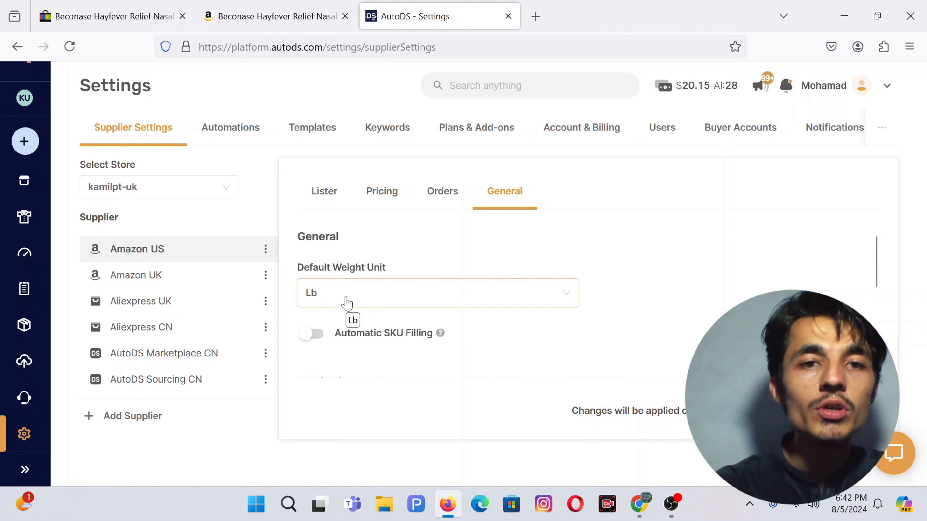
scroll(346, 307, "down", 2)
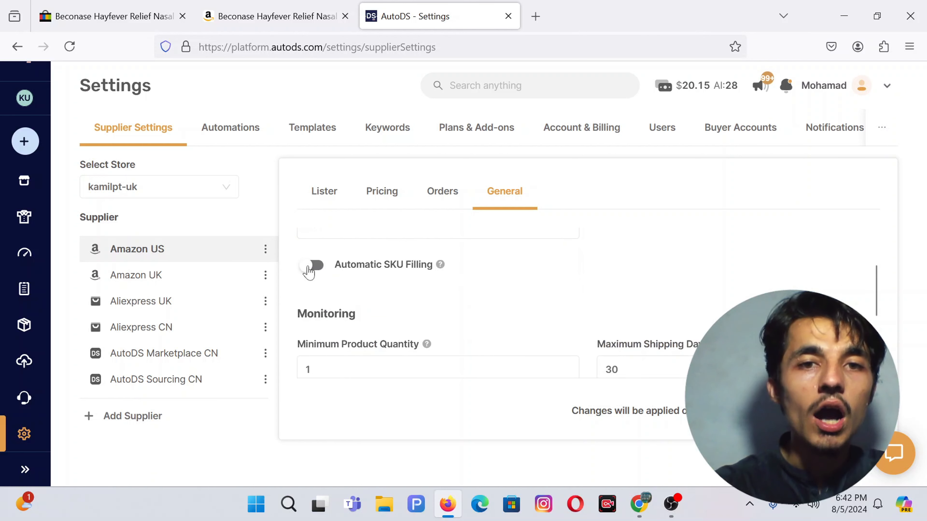
left_click(374, 269)
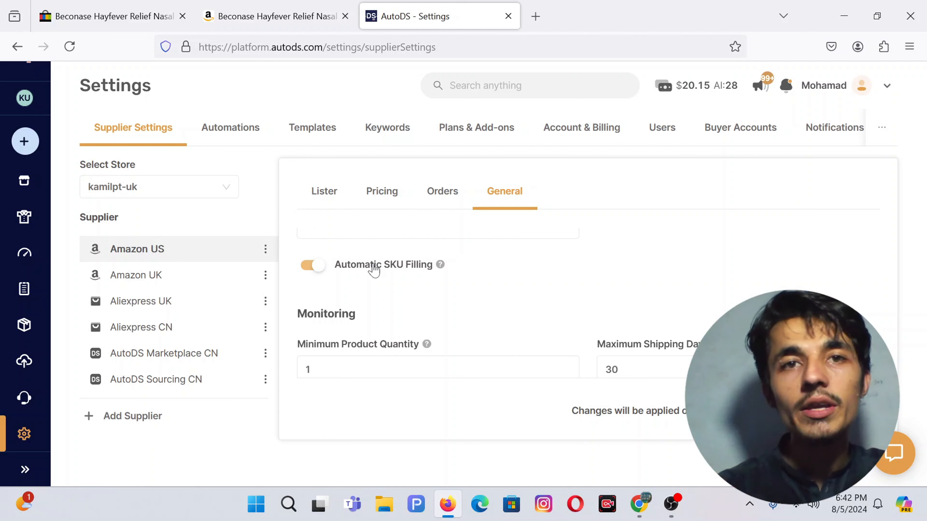
left_click(313, 270)
scroll(365, 285, "down", 2)
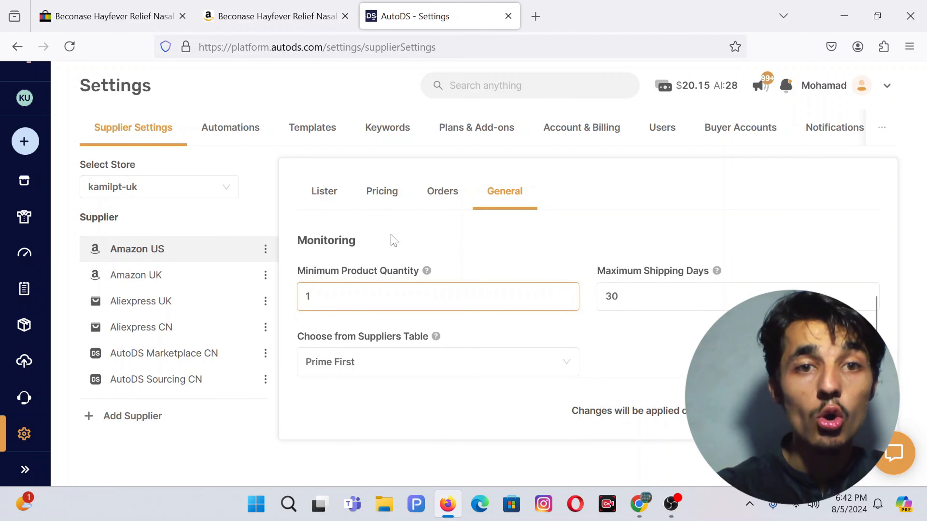
scroll(394, 240, "down", 1)
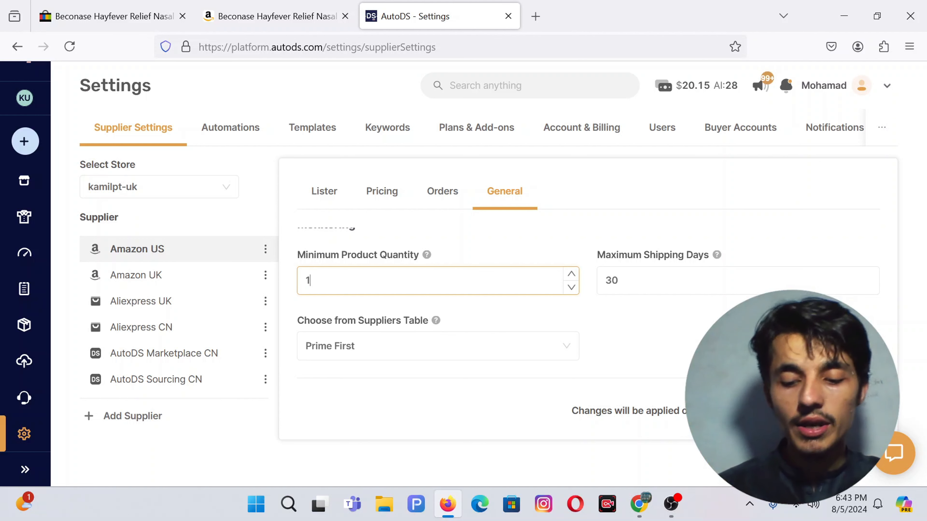
Step: Change the Minimum Product Quantity field from 1 to 10
key("BackSpace")
type("010")
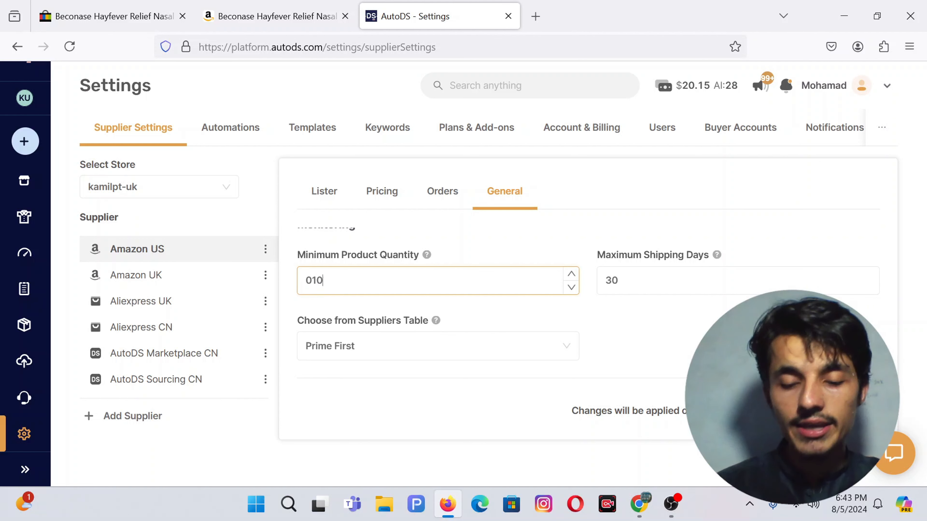
key("BackSpace")
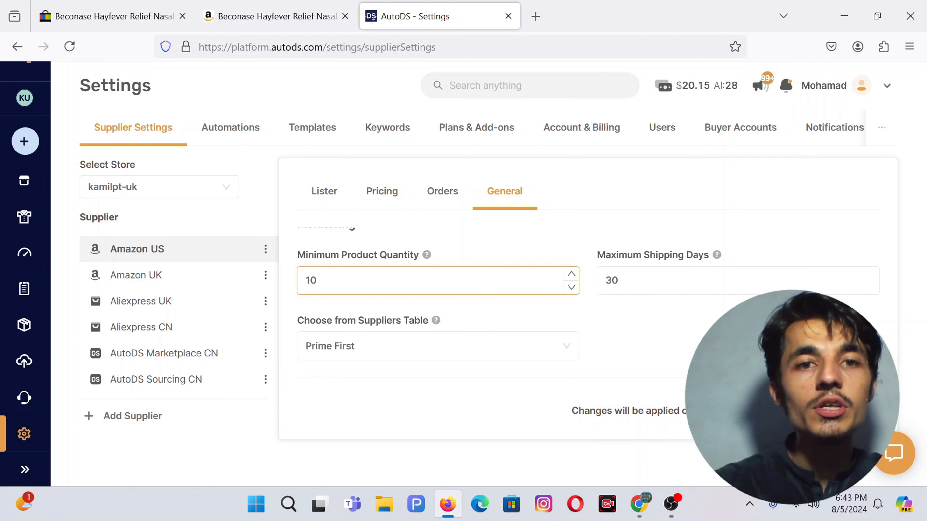
left_click(481, 240)
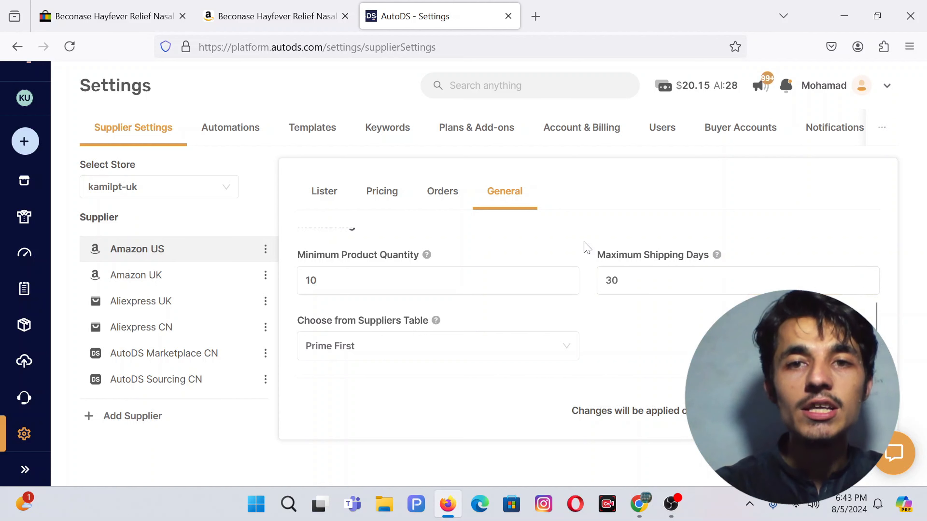
scroll(586, 245, "down", 1)
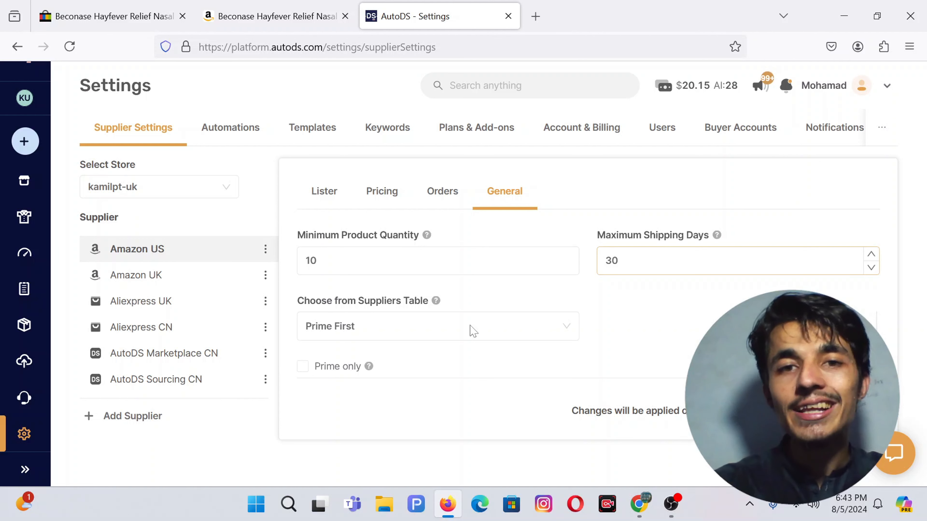
scroll(427, 317, "down", 1)
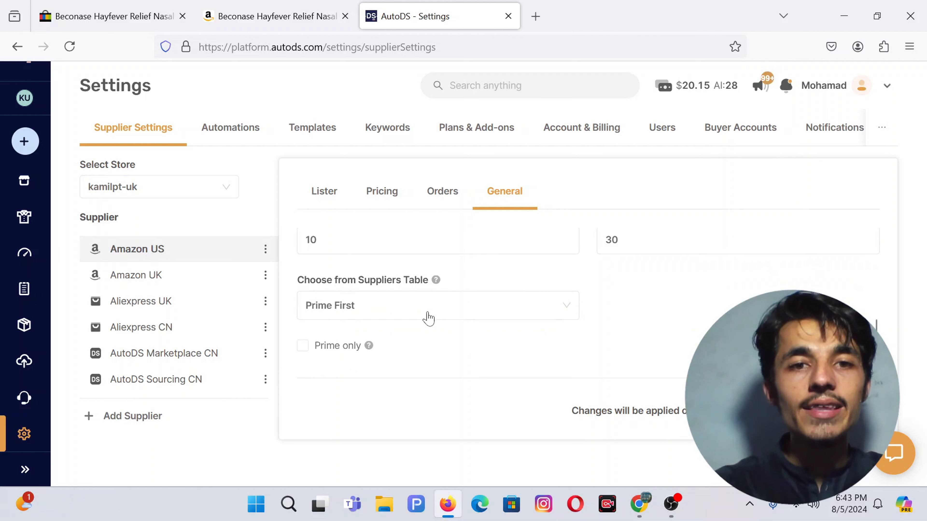
Step: Keep supplier priority on Prime First and tick Prime only
left_click(389, 312)
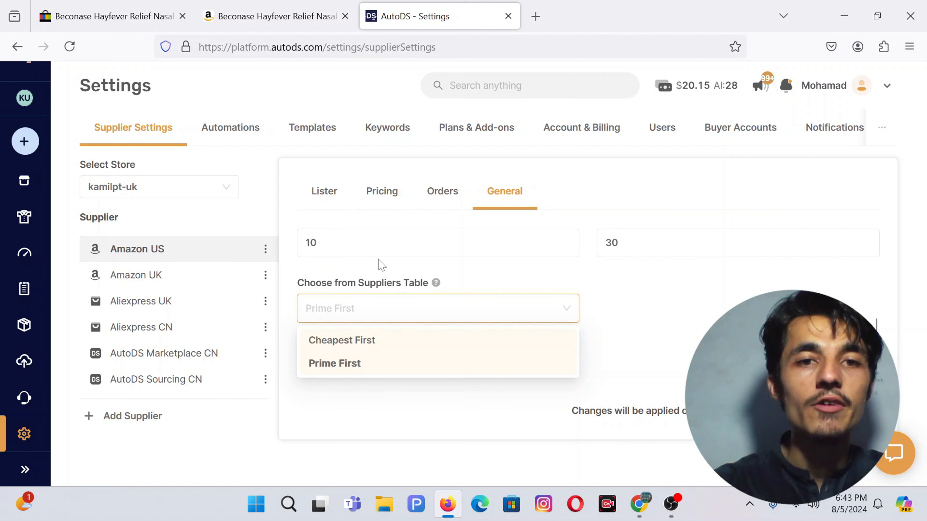
left_click(342, 276)
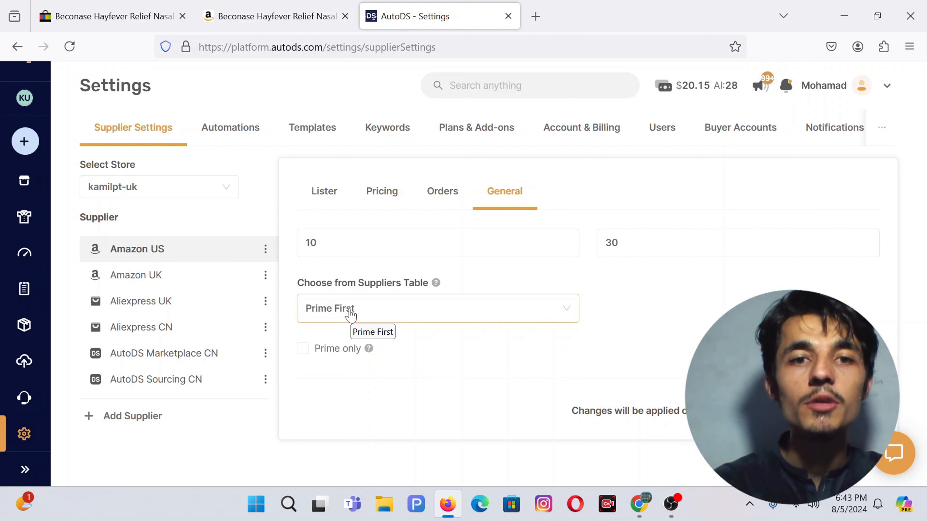
left_click(318, 354)
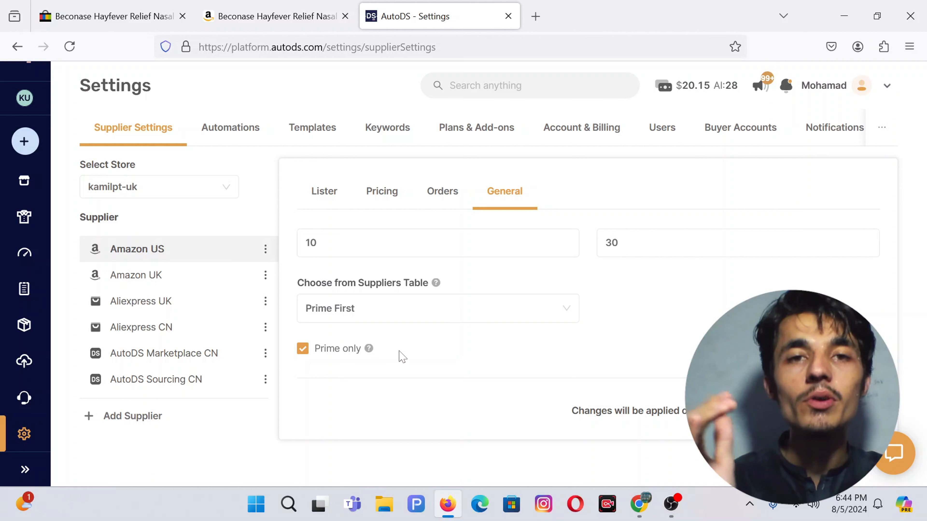
Step: In Orders settings, tick 'Process orders using Fulfilled by AutoDS', then return to General
left_click(439, 199)
scroll(343, 278, "up", 3)
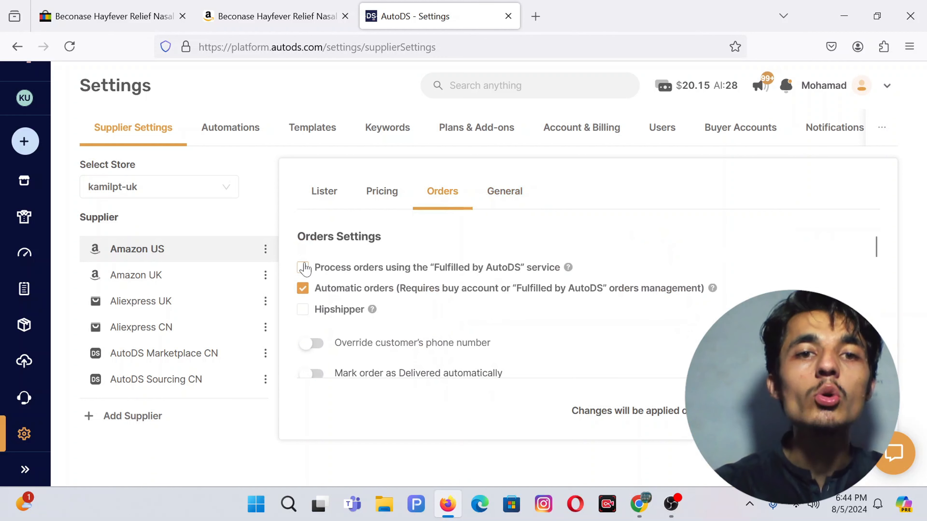
left_click(338, 270)
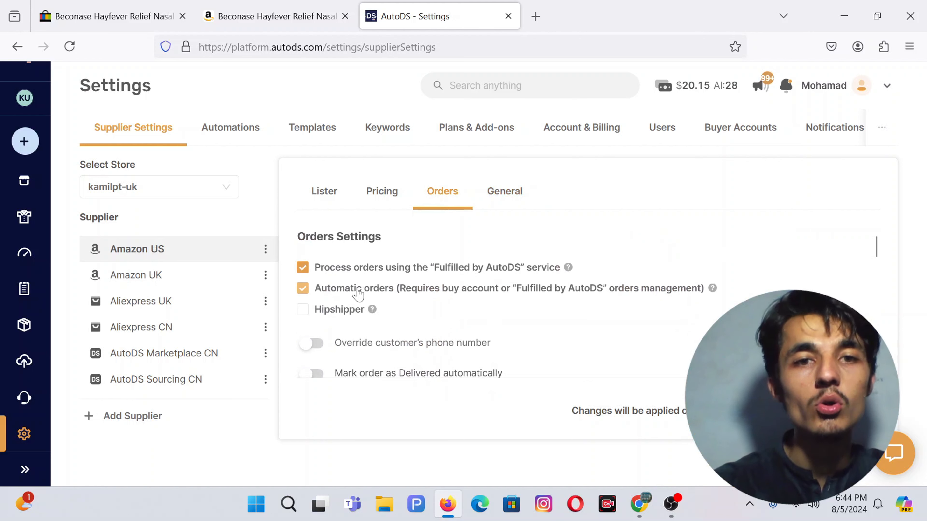
left_click(508, 193)
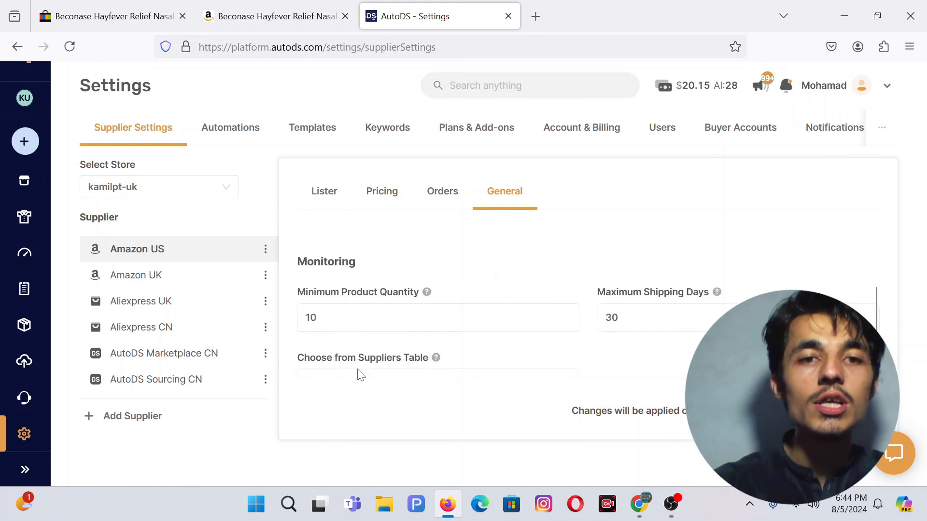
scroll(321, 356, "down", 2)
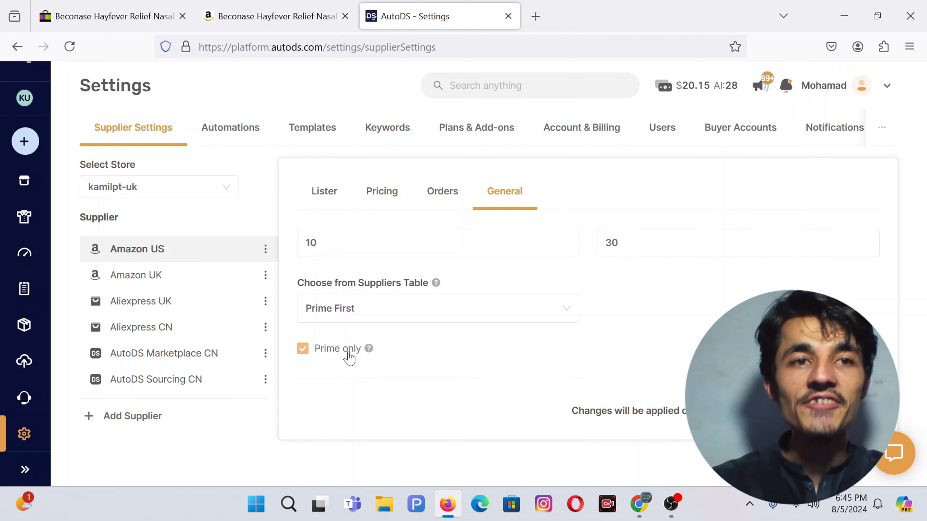
Step: Import the Amazon UK Beconase nasal spray URL as a single product via Edit Now (Quick)
left_click(23, 149)
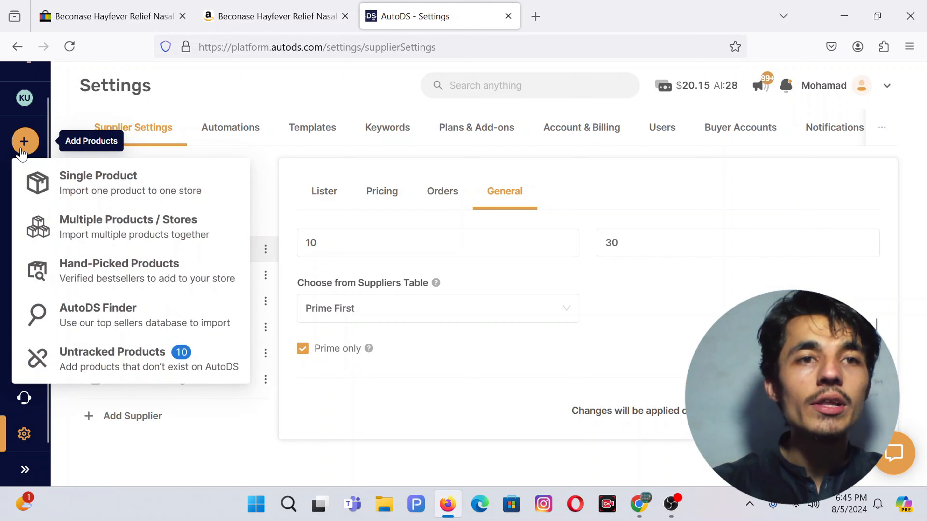
left_click(105, 197)
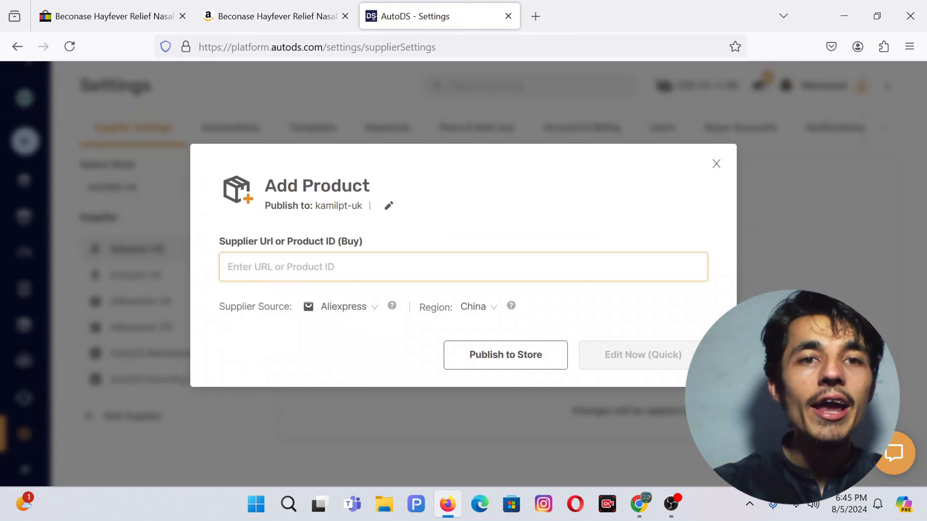
left_click(266, 11)
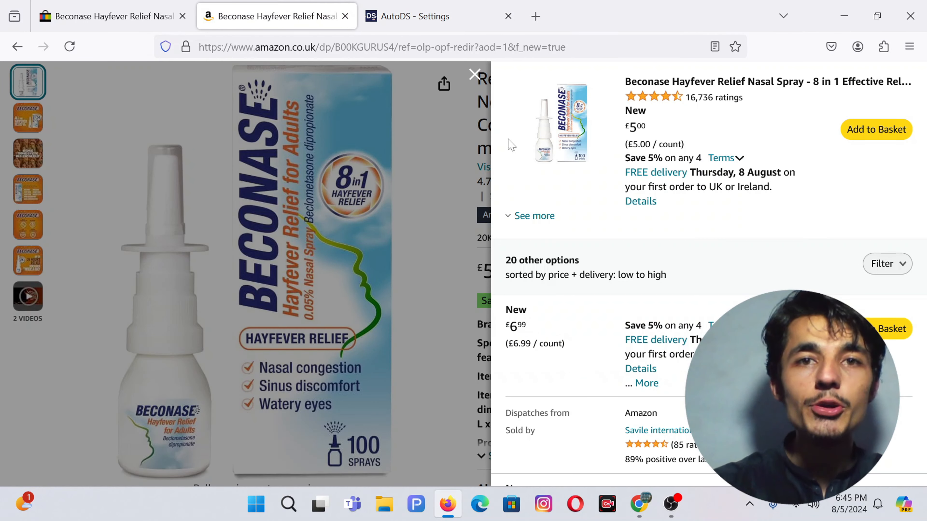
left_click(473, 74)
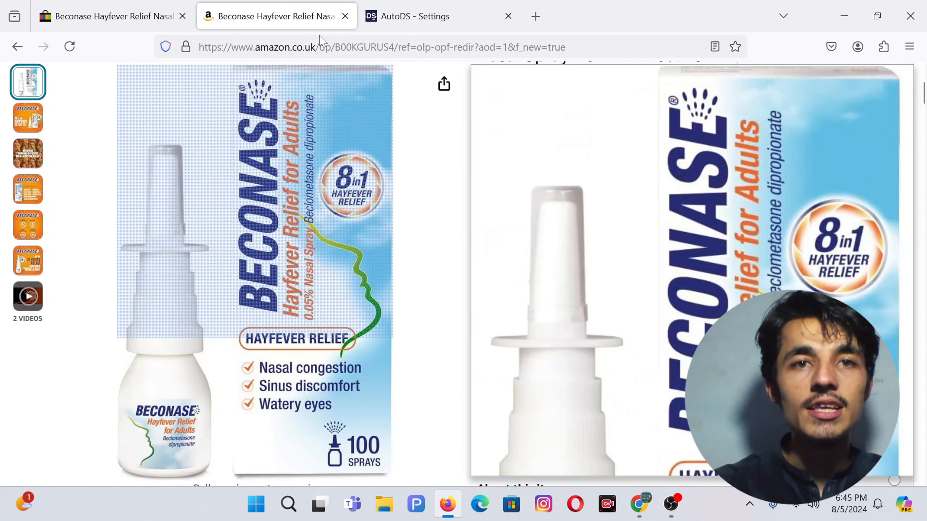
left_click(313, 47)
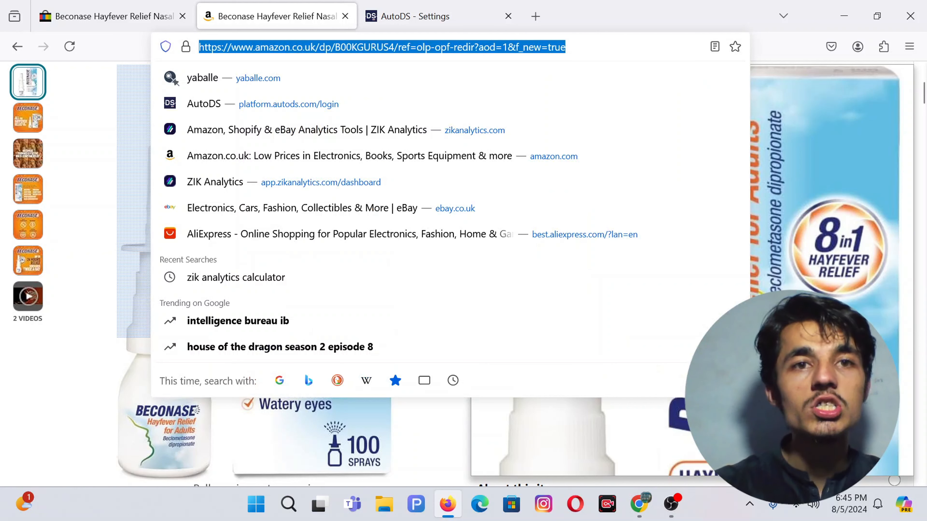
left_click(424, 16)
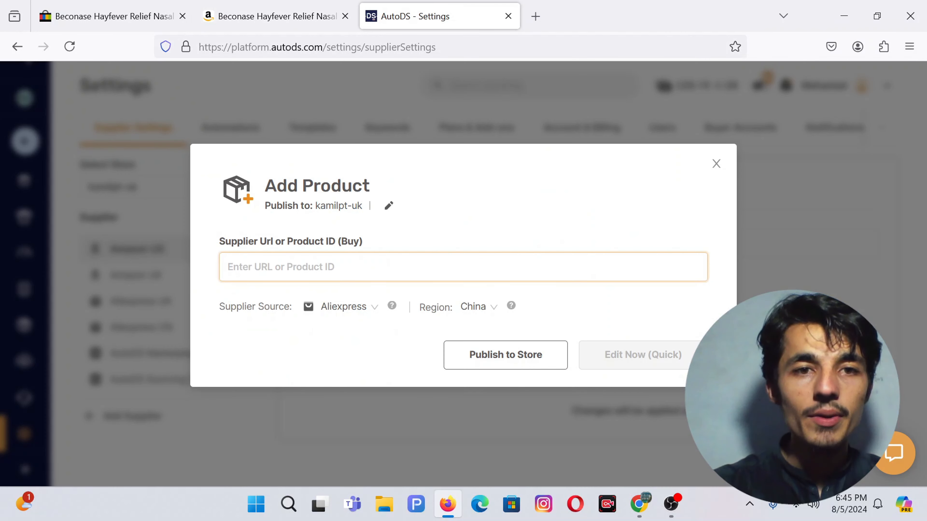
type("https://www.amazon.co.uk/dp/B00KGURUS4/ref=olp-opf-redir?aod=1&f_new=true")
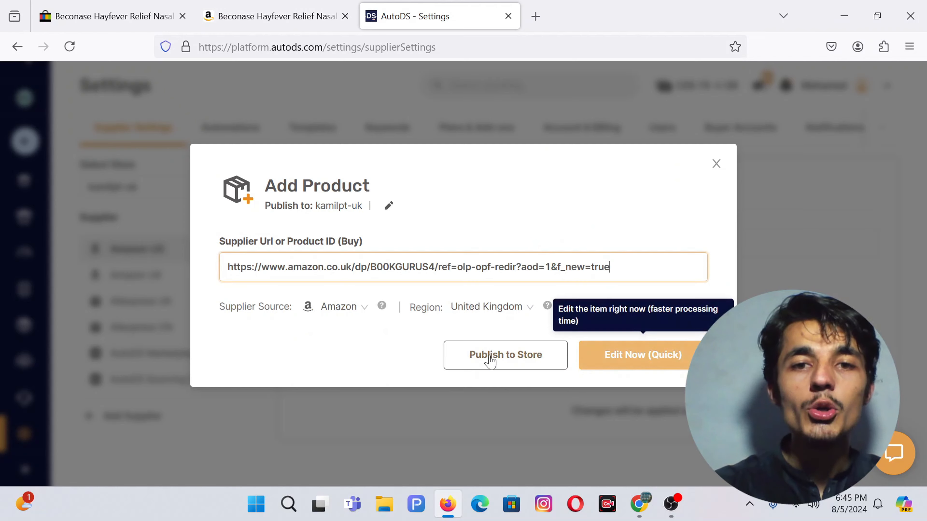
left_click(611, 360)
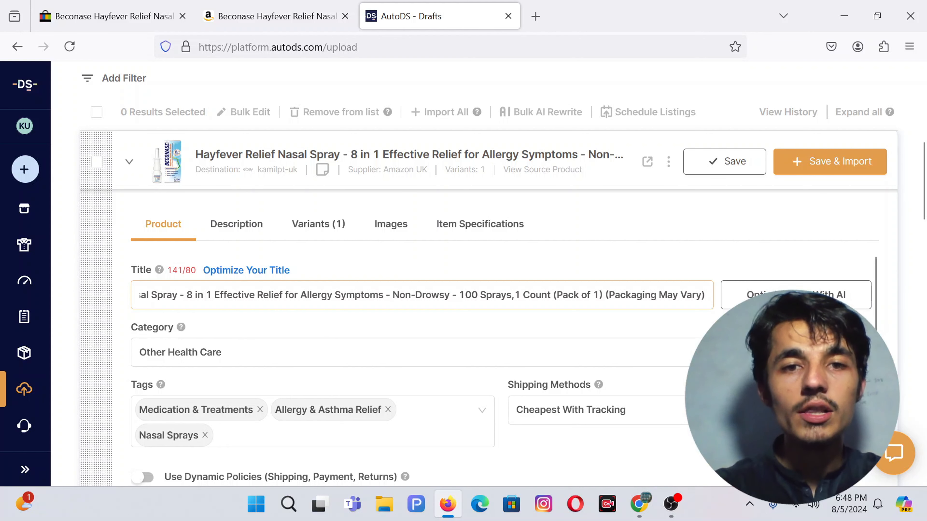
Step: Trim the title from '- 100 Sprays' onward so it fits 80 characters
left_click_drag(453, 294, 704, 295)
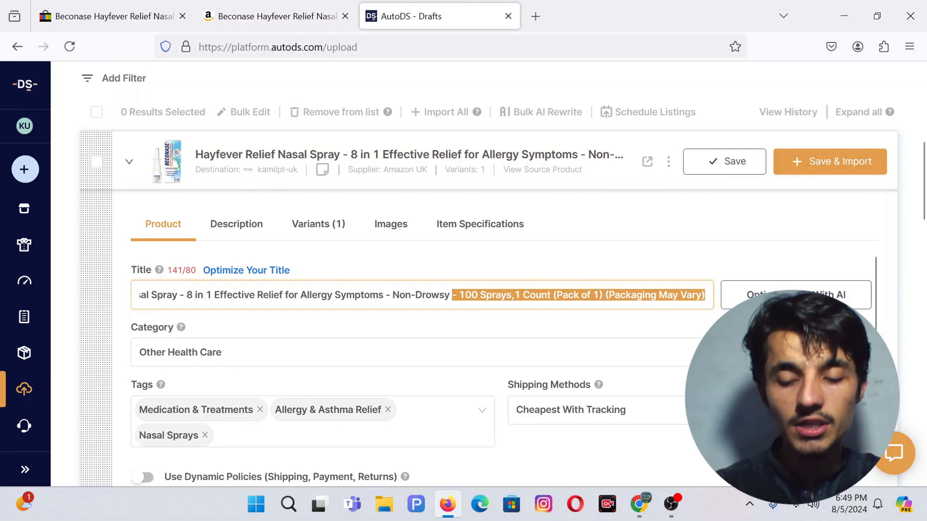
key("BackSpace")
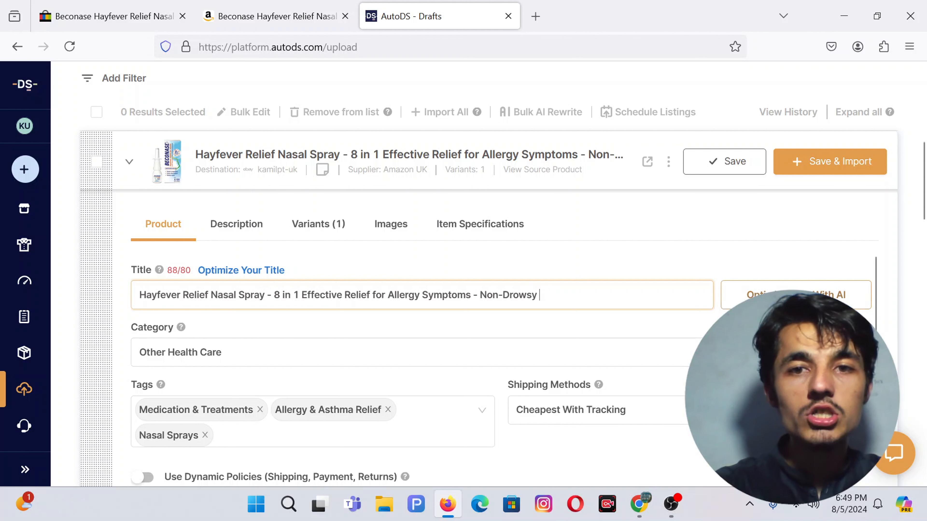
key("BackSpace")
key("BackSpace")
key("BackSpace")
key("BackSpace")
key("BackSpace")
key("BackSpace")
key("BackSpace")
key("BackSpace")
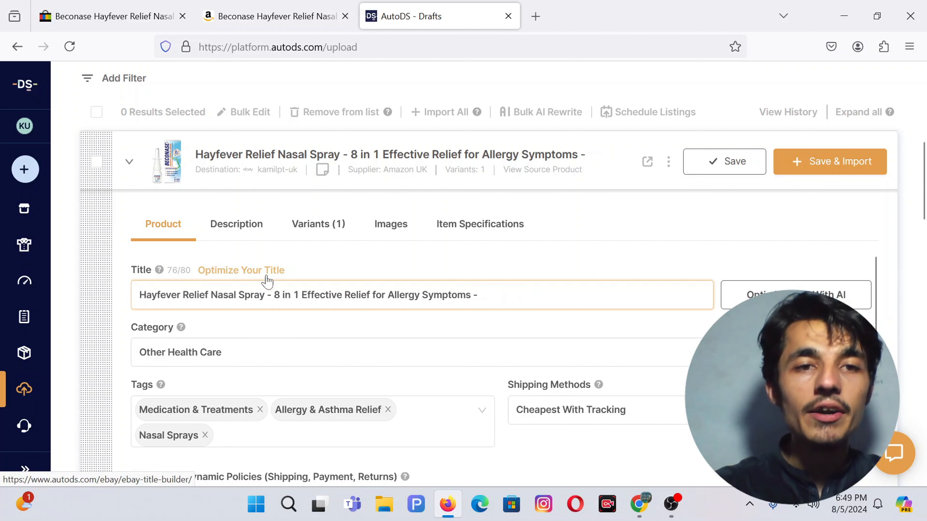
scroll(362, 263, "down", 1)
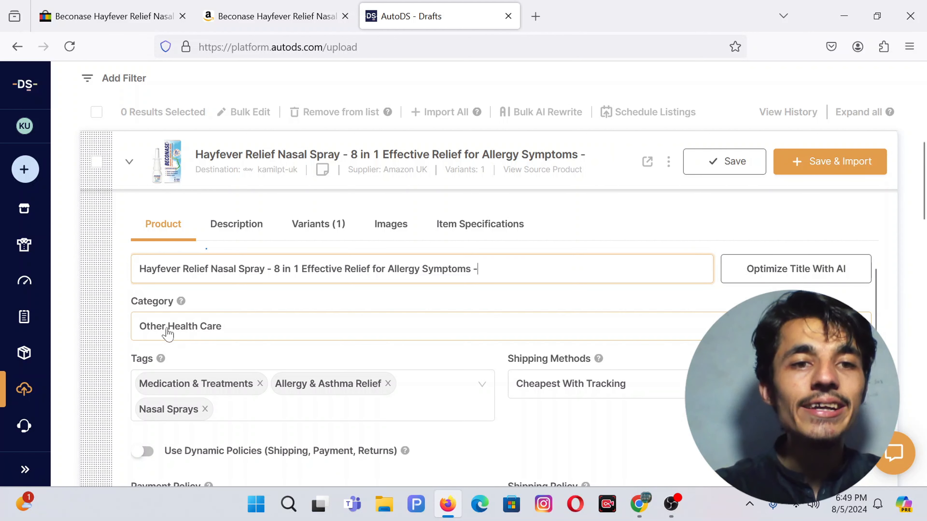
scroll(311, 335, "down", 1)
scroll(328, 310, "down", 1)
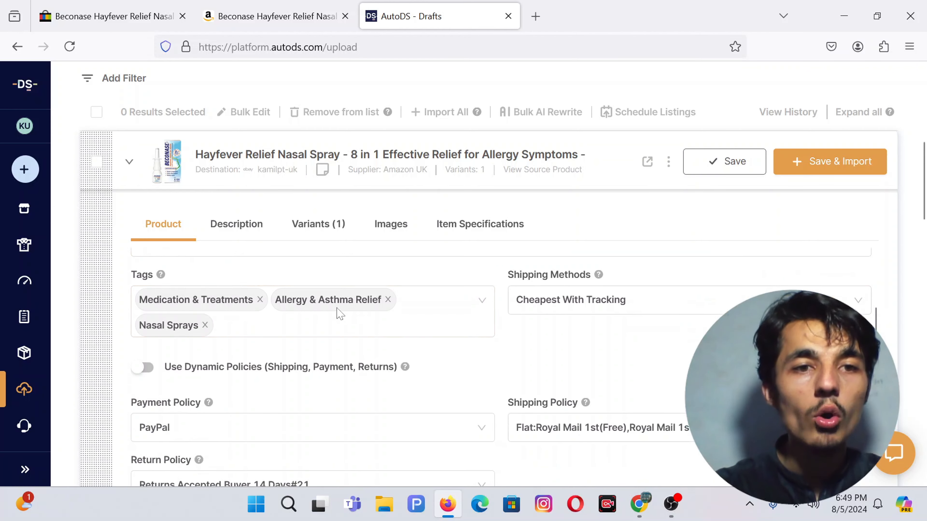
scroll(379, 301, "down", 1)
scroll(529, 300, "up", 1)
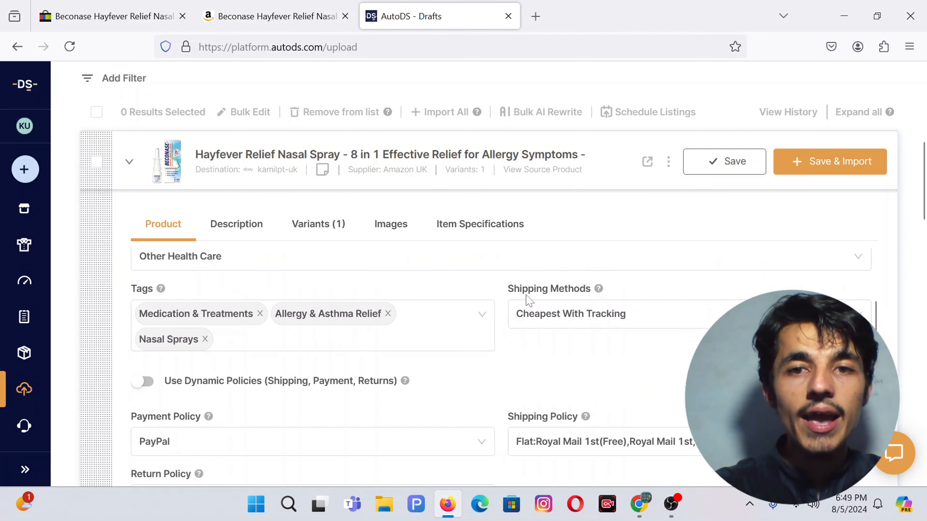
Step: Set the shipping method to Fastest With Tracking and select the Brand field
left_click(578, 324)
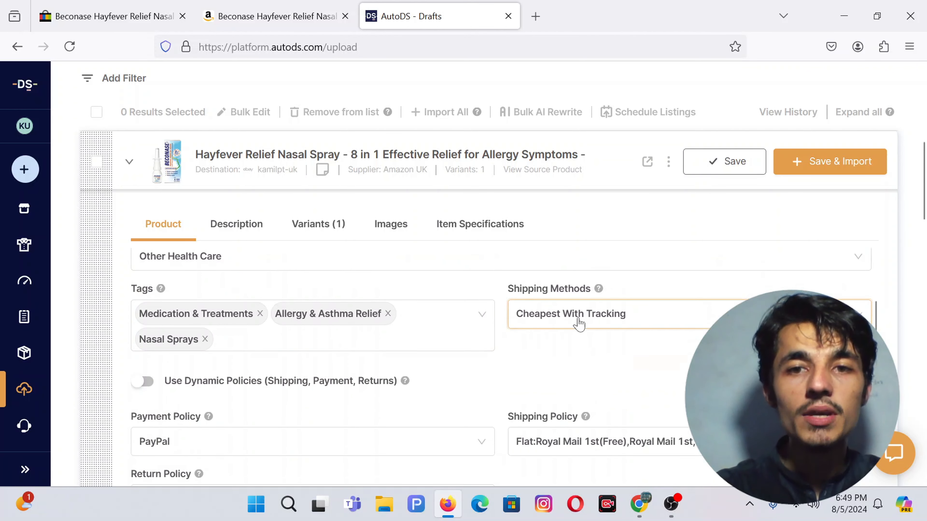
left_click(552, 389)
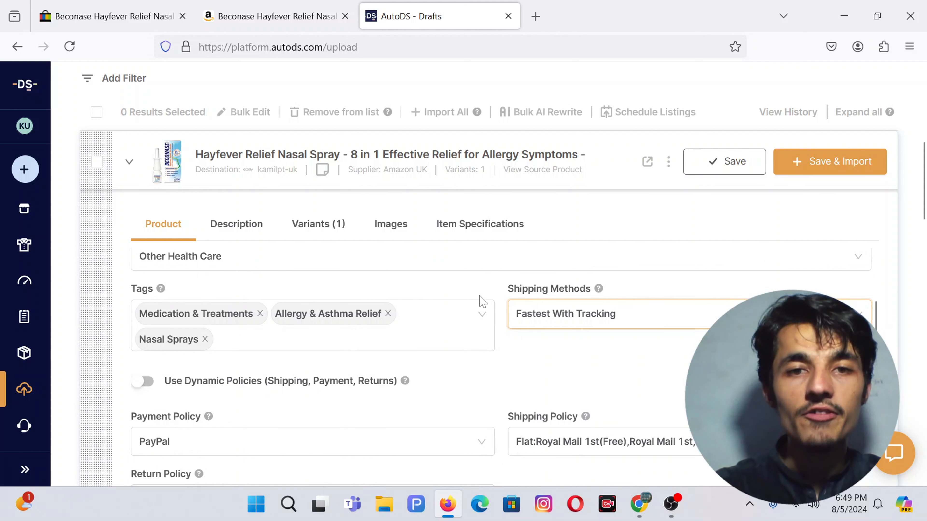
scroll(321, 400, "down", 2)
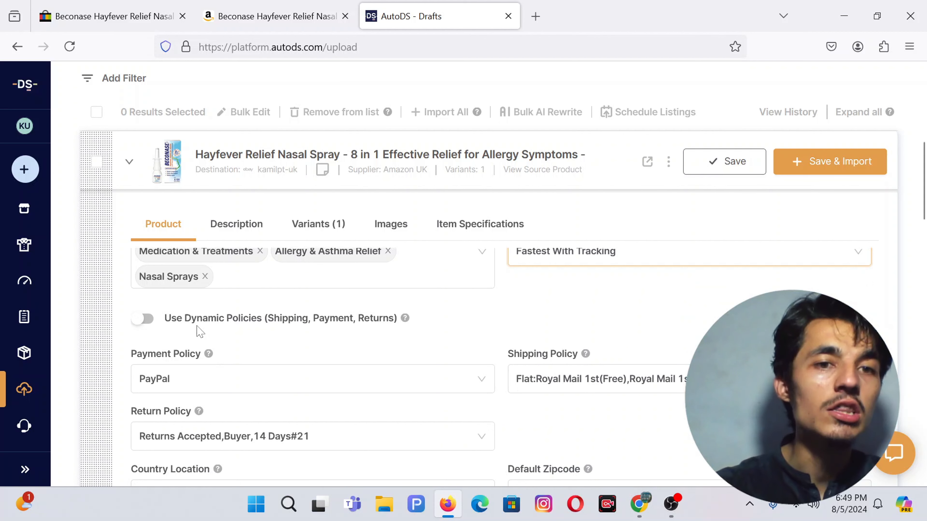
scroll(200, 332, "down", 4)
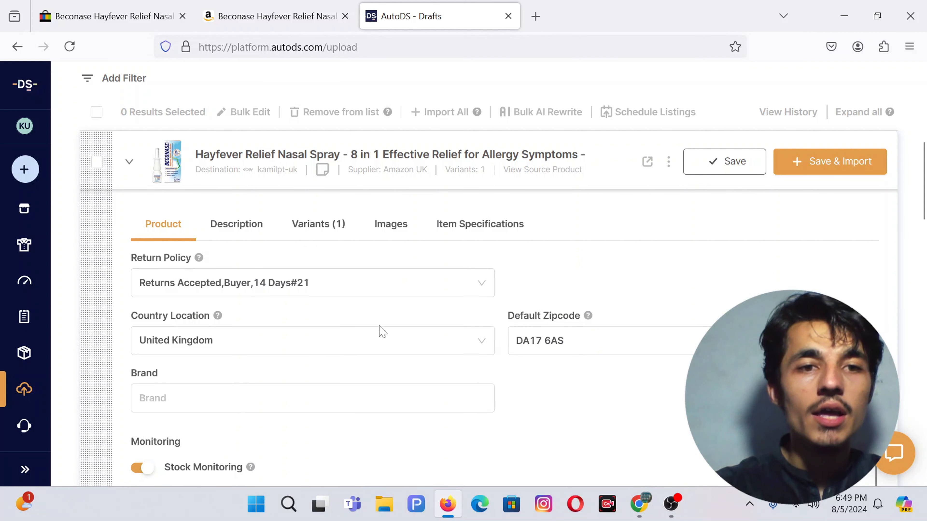
scroll(381, 332, "down", 1)
left_click(310, 386)
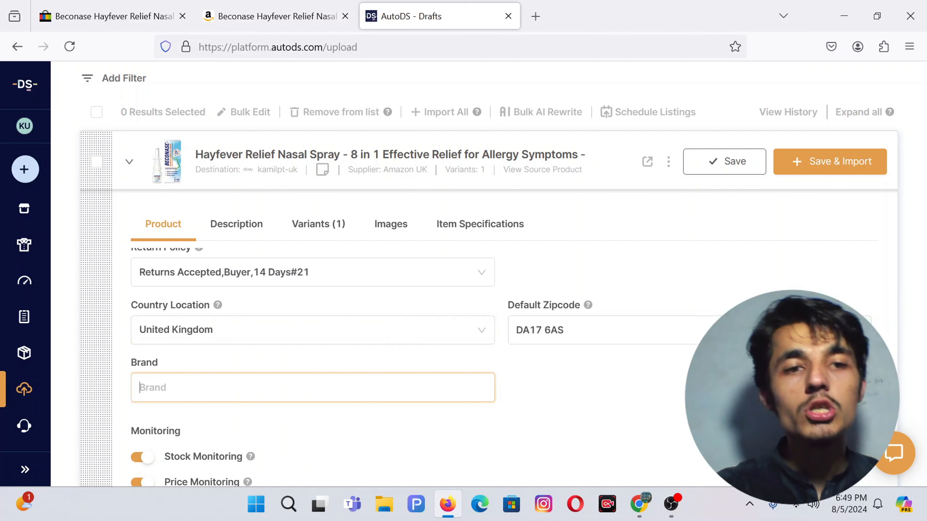
scroll(165, 435, "down", 3)
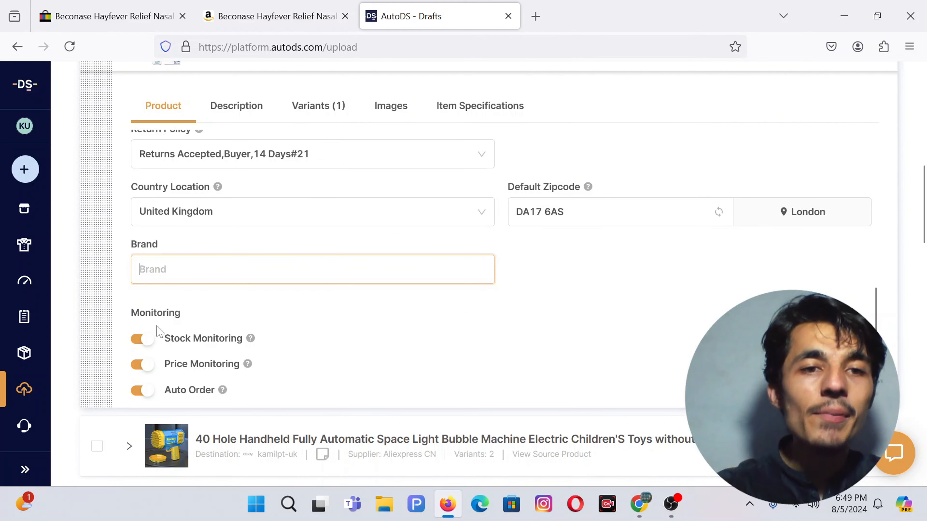
scroll(146, 387, "up", 1)
scroll(162, 349, "down", 1)
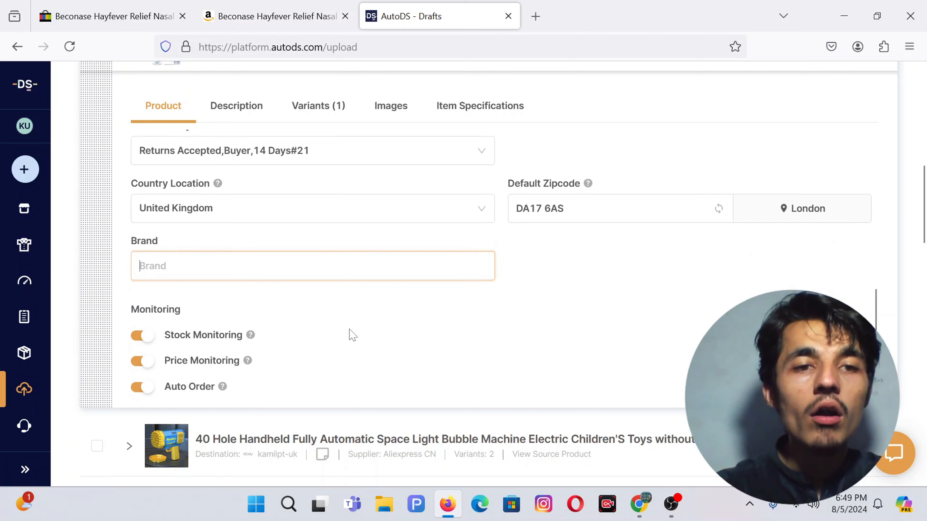
scroll(353, 335, "up", 1)
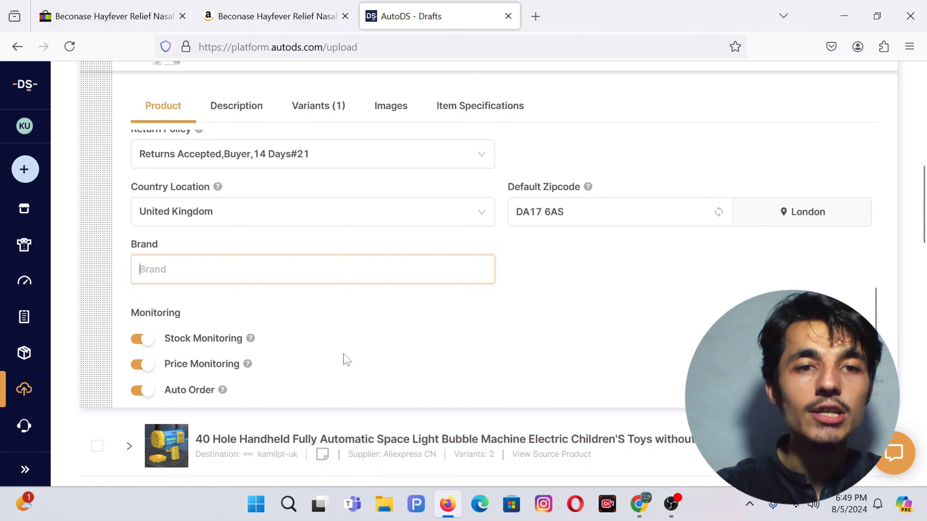
scroll(347, 359, "up", 4)
scroll(500, 256, "up", 4)
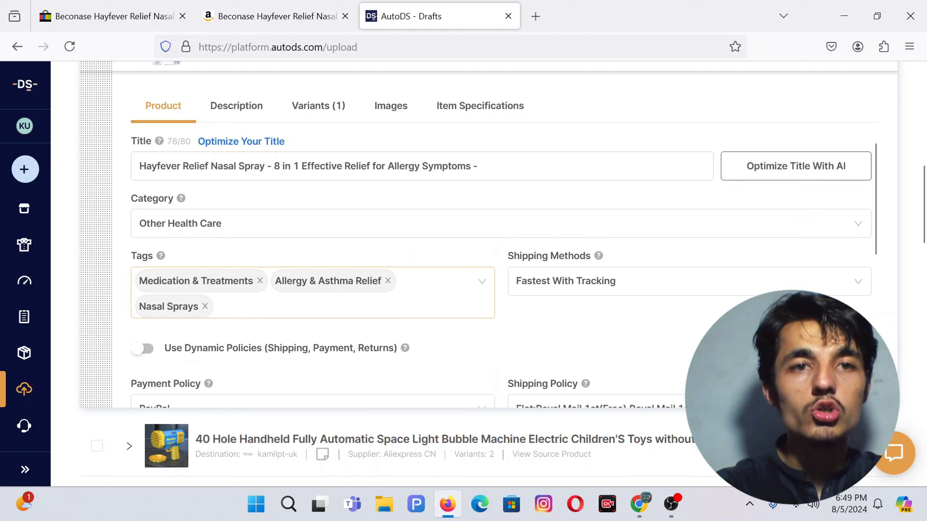
Step: Change the nasal spray draft's description template from Testing 2 to Test Video
left_click(236, 105)
scroll(459, 160, "up", 4)
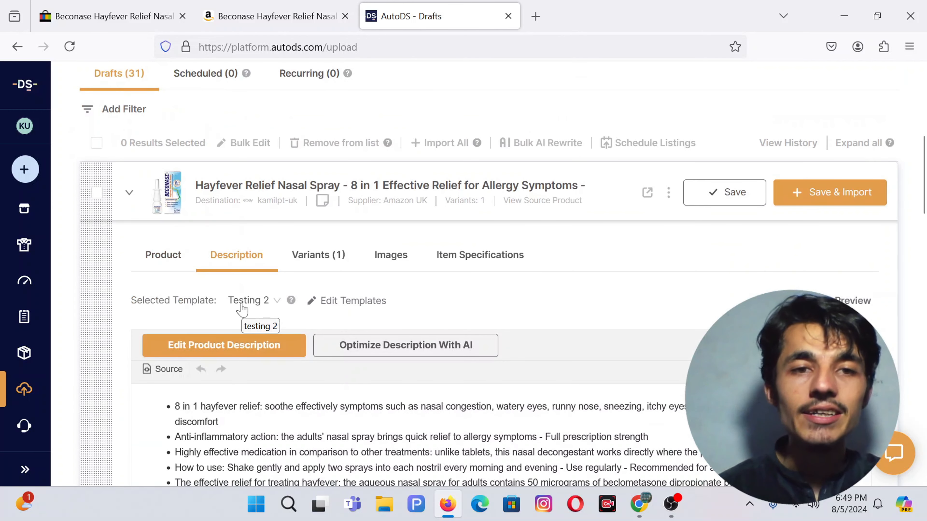
scroll(336, 376, "down", 3)
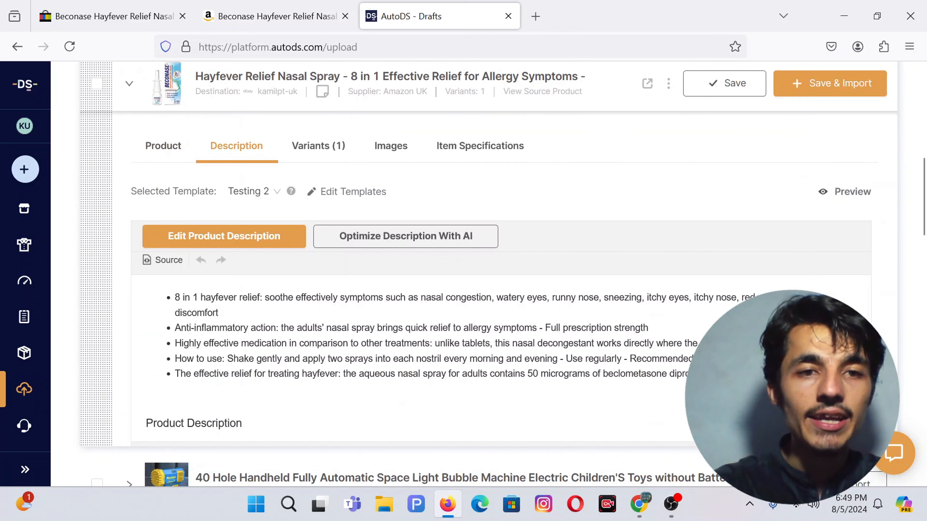
scroll(336, 376, "up", 2)
left_click(272, 295)
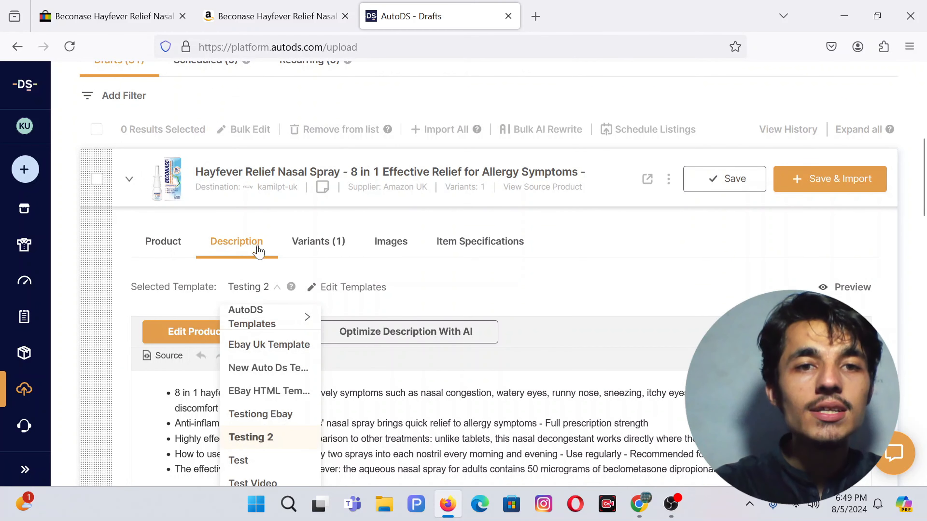
scroll(251, 383, "down", 1)
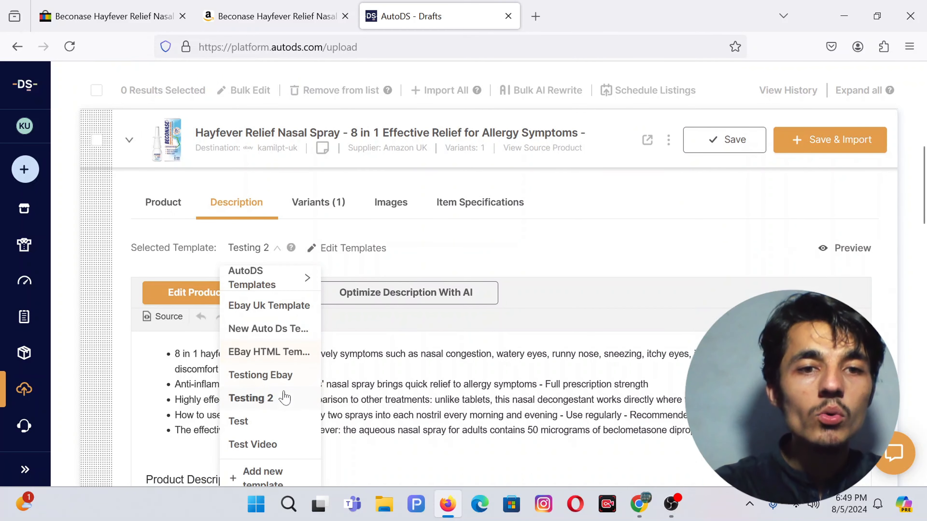
left_click(252, 444)
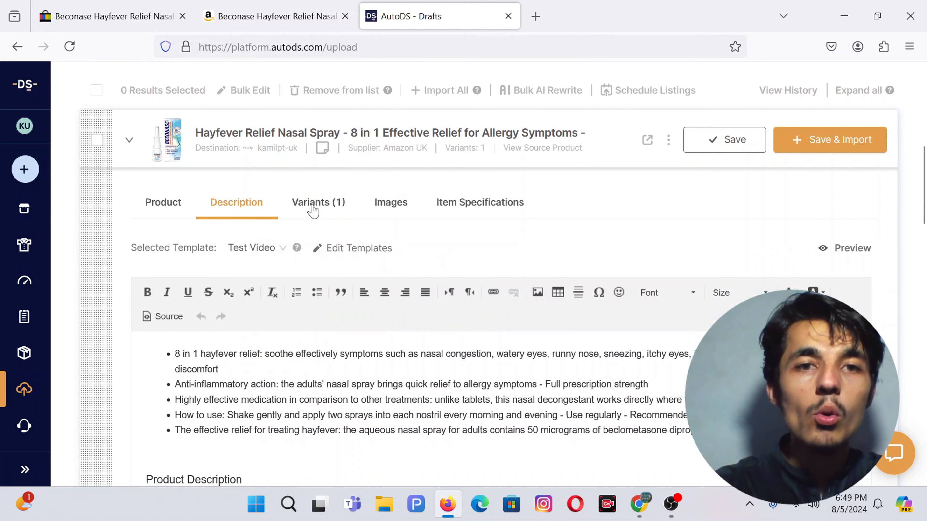
scroll(281, 315, "down", 2)
scroll(255, 310, "up", 1)
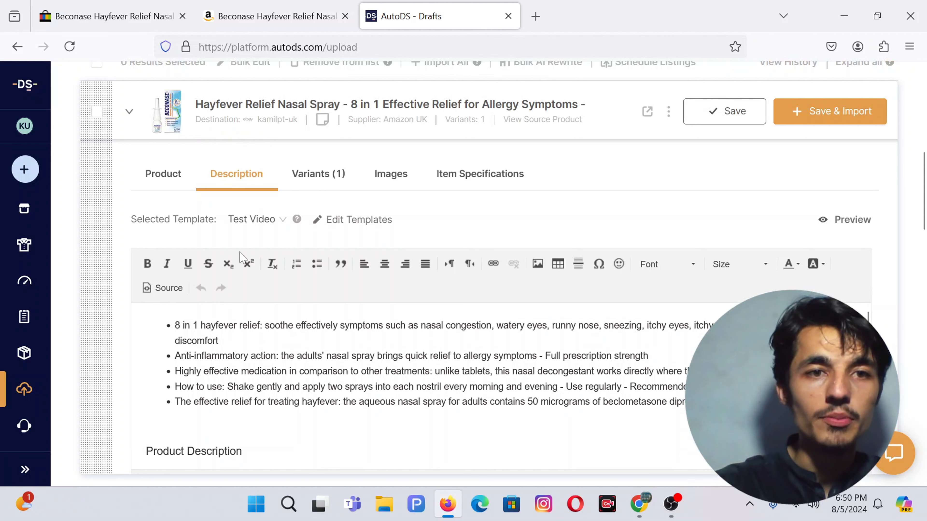
Step: Check the draft's single variant, closing the Add Variant form without adding one
left_click(317, 180)
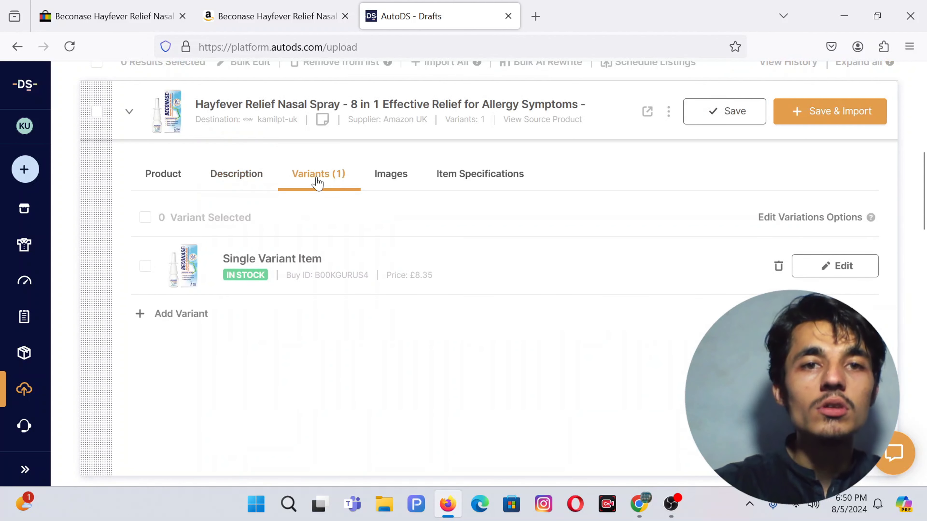
left_click(181, 315)
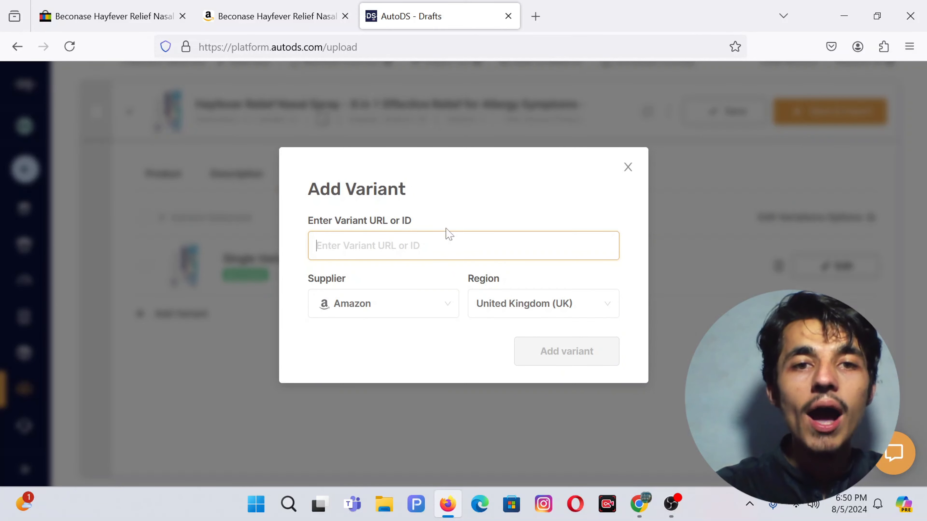
left_click(628, 167)
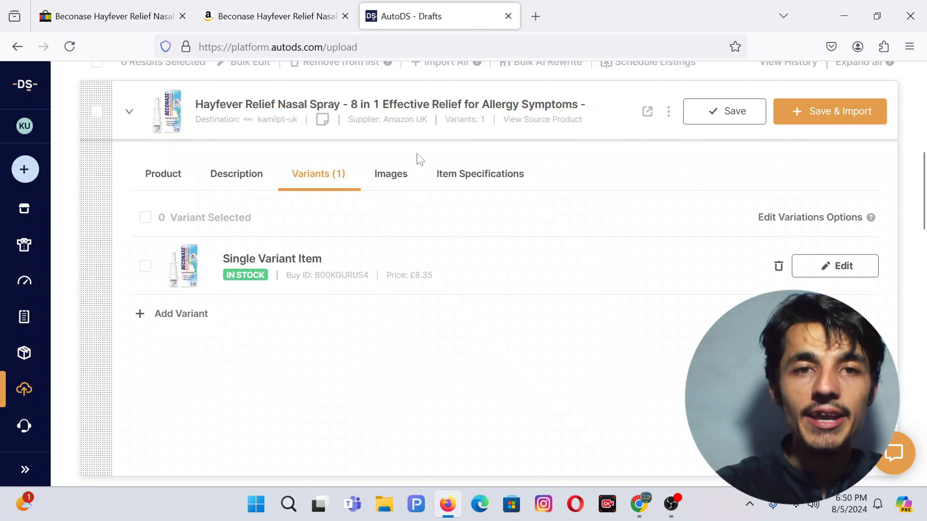
Step: Review the draft's product images, then switch to the Canva nasal spray collage design
left_click(392, 179)
scroll(453, 333, "up", 4)
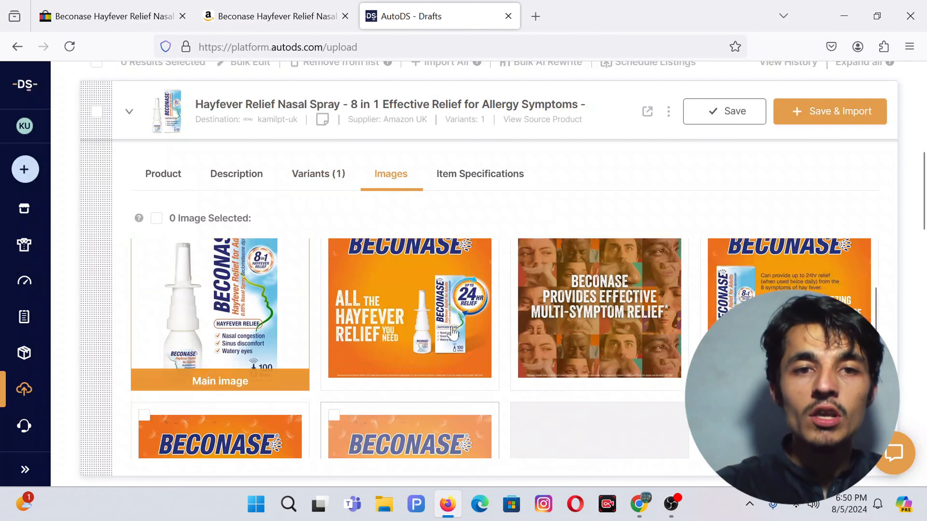
mouse_move(203, 321)
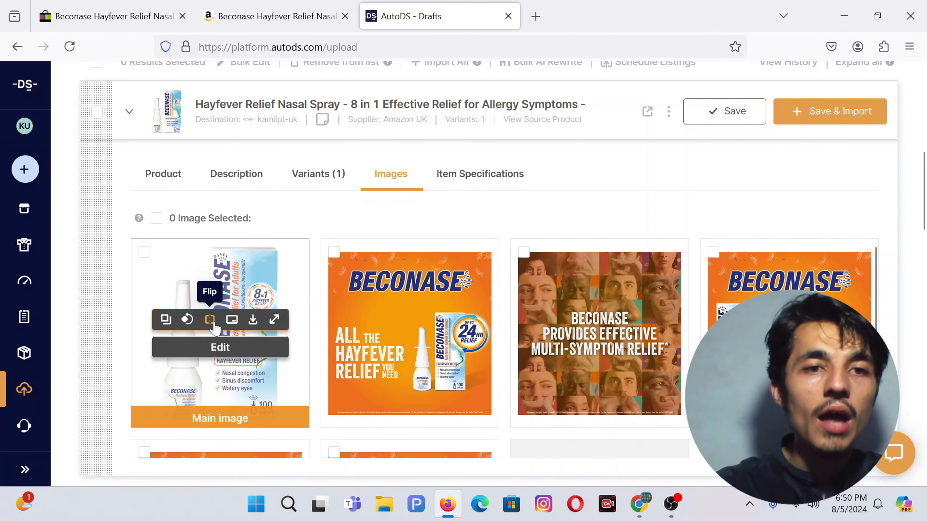
left_click(645, 509)
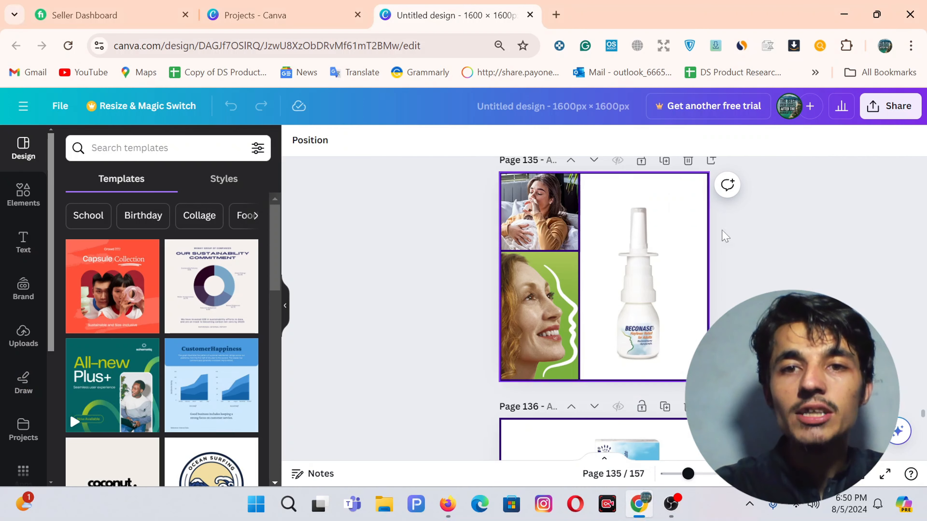
Step: Download only page 135 of the Canva design as a PNG, then return to AutoDS
left_click(887, 106)
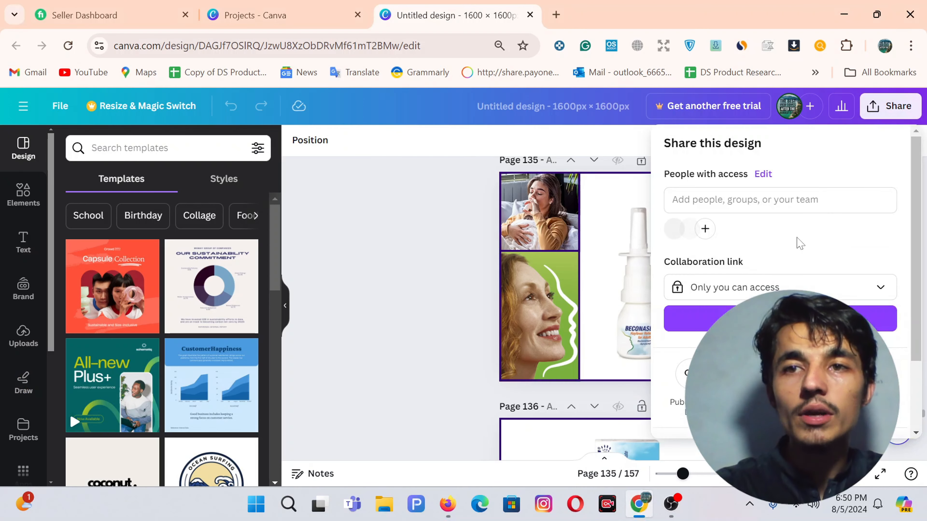
scroll(796, 242, "down", 3)
left_click(680, 357)
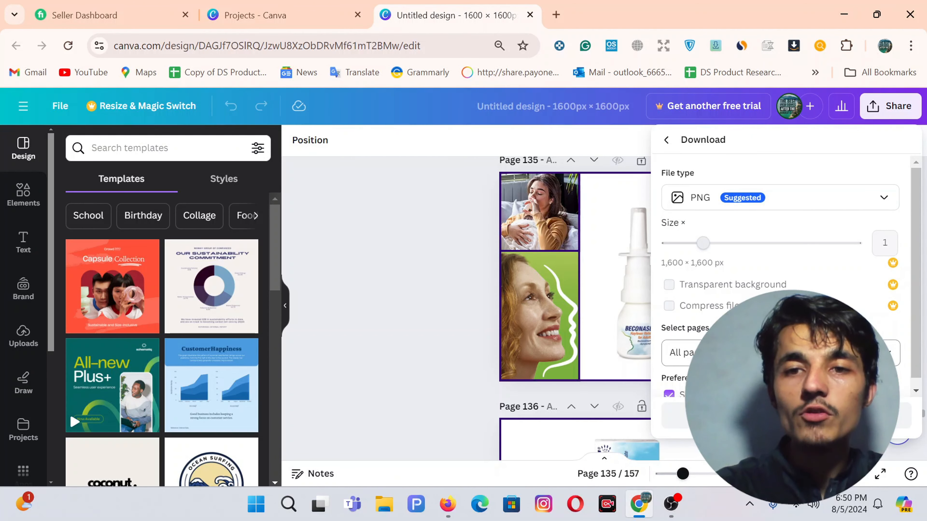
left_click(774, 353)
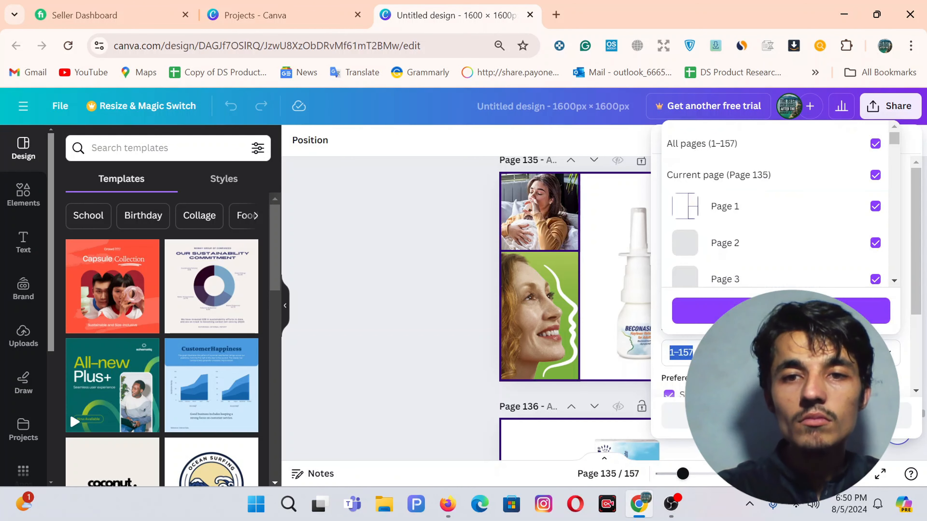
type("1")
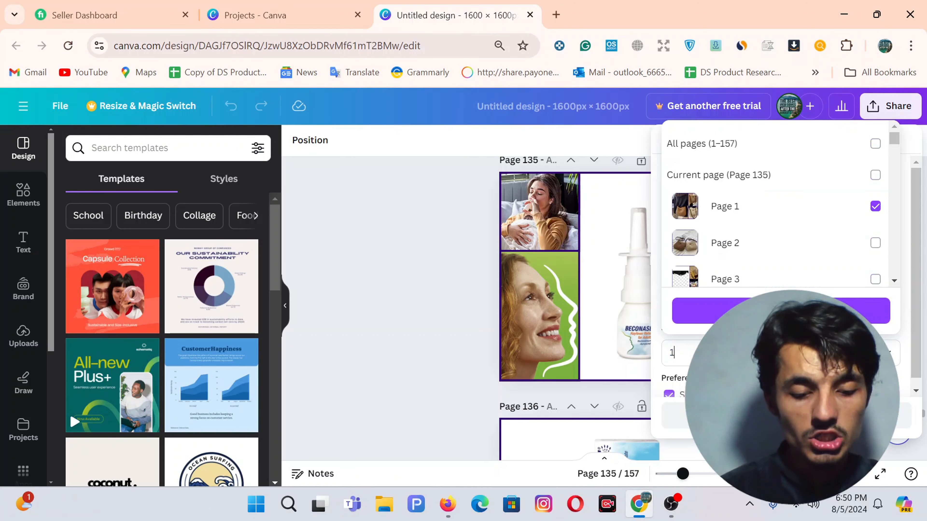
type("35")
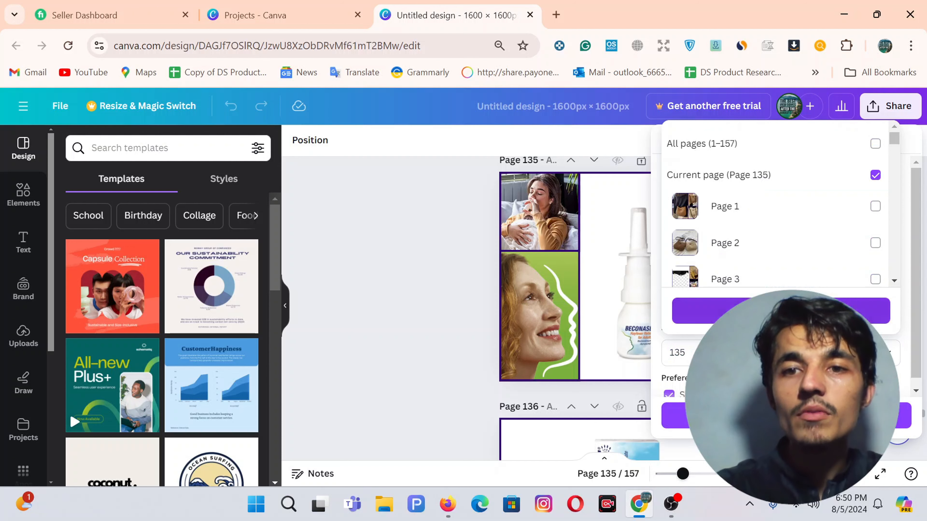
left_click(675, 416)
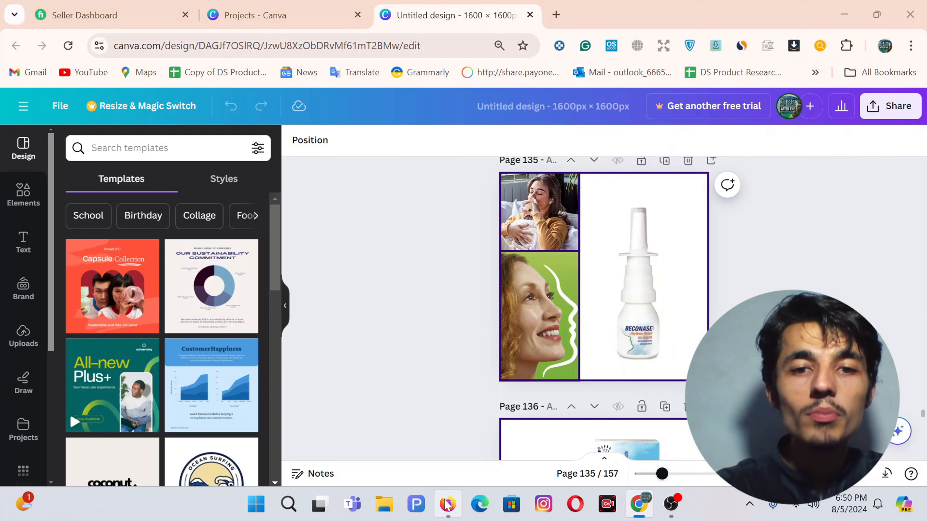
left_click(448, 505)
Step: Upload Untitled design (71) to the draft's images and set it as the Main image
scroll(583, 365, "down", 5)
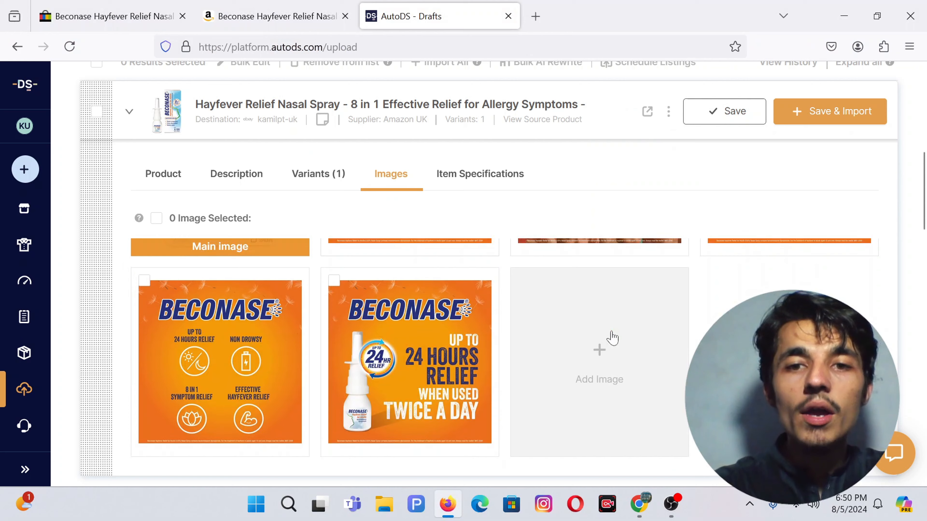
left_click(582, 379)
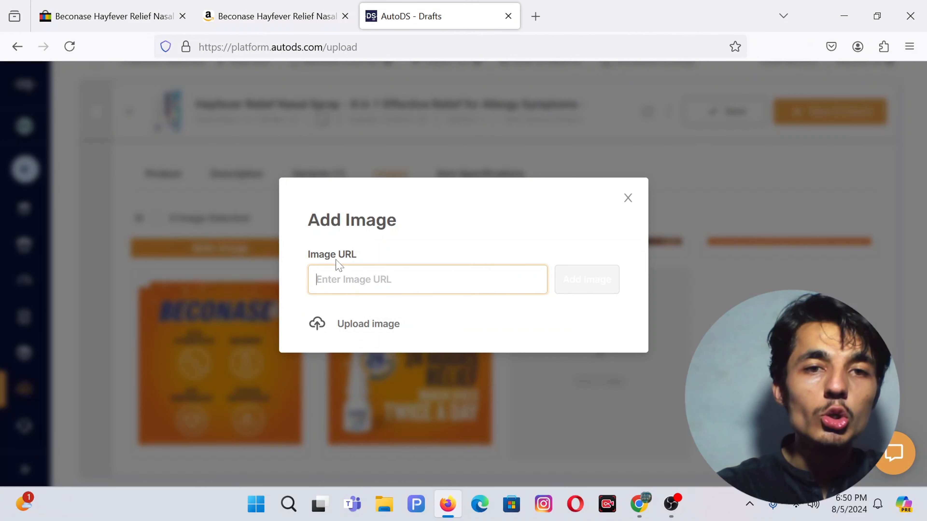
left_click(367, 325)
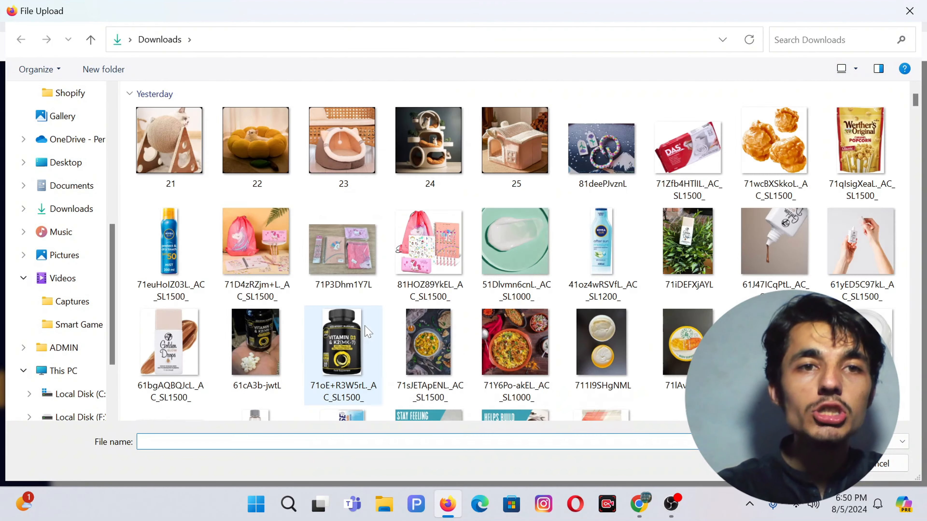
double_click(183, 165)
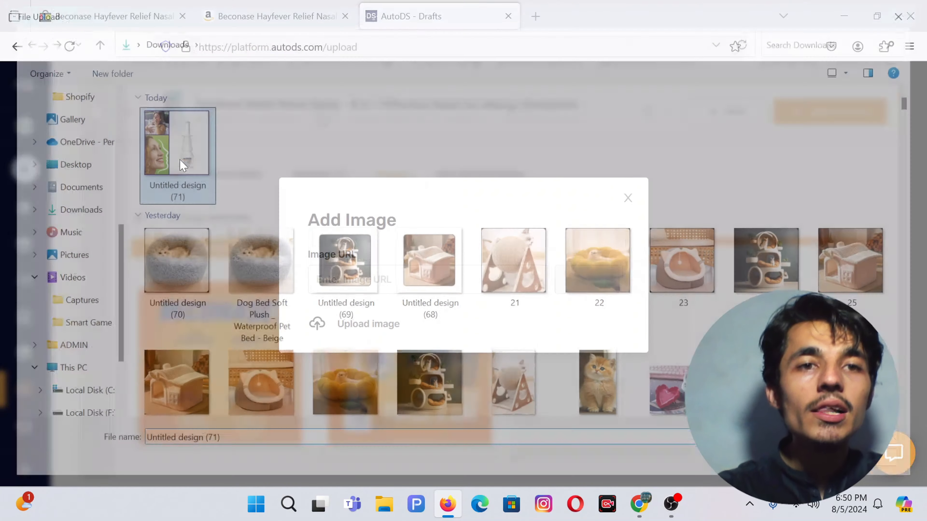
mouse_move(599, 376)
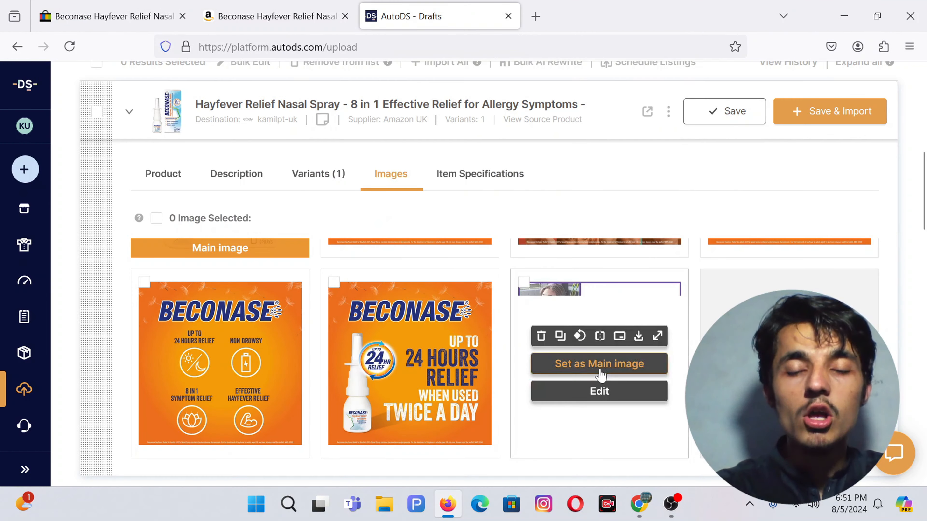
left_click(580, 374)
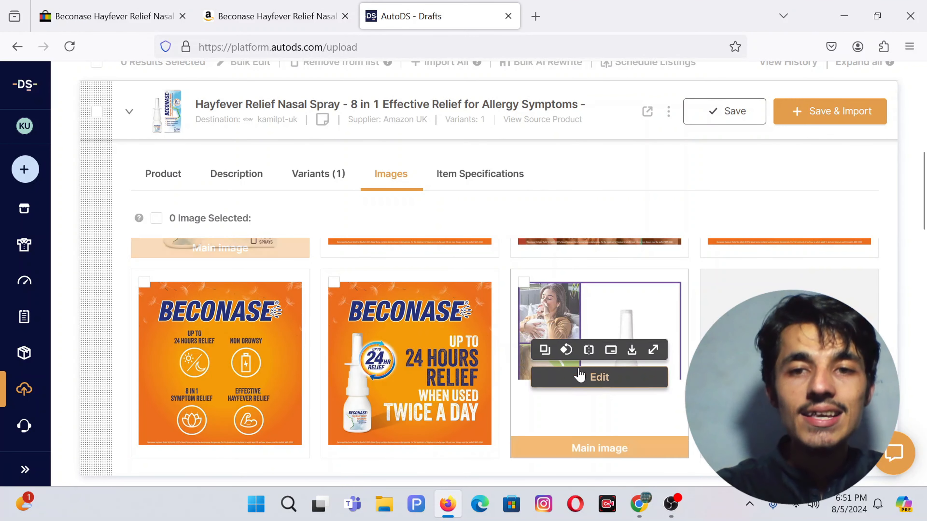
Step: Delete the Number of items entry from the draft's item specifics
left_click(465, 175)
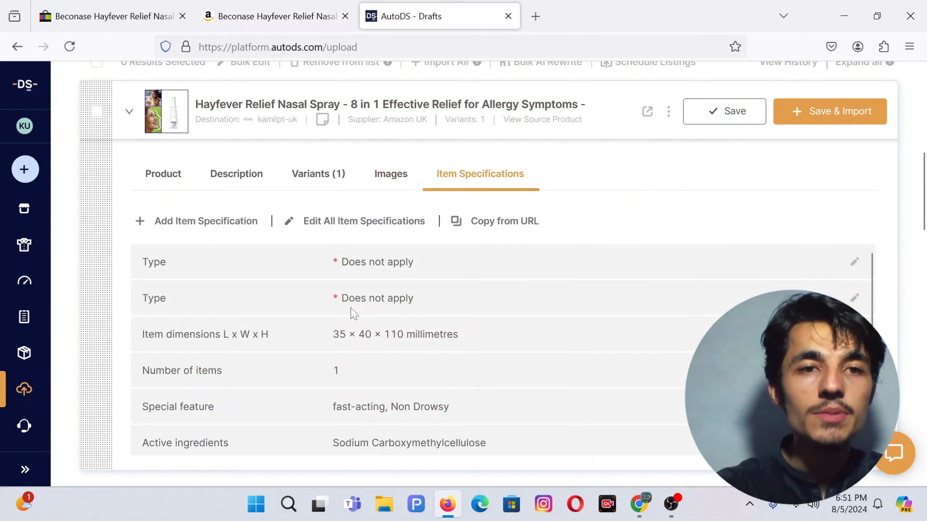
scroll(352, 311, "down", 5)
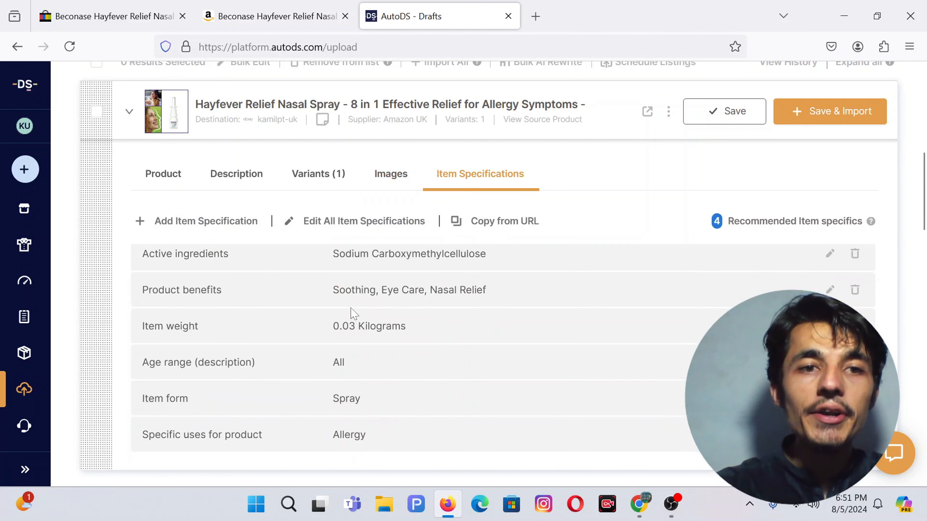
scroll(353, 312, "down", 3)
scroll(680, 228, "up", 8)
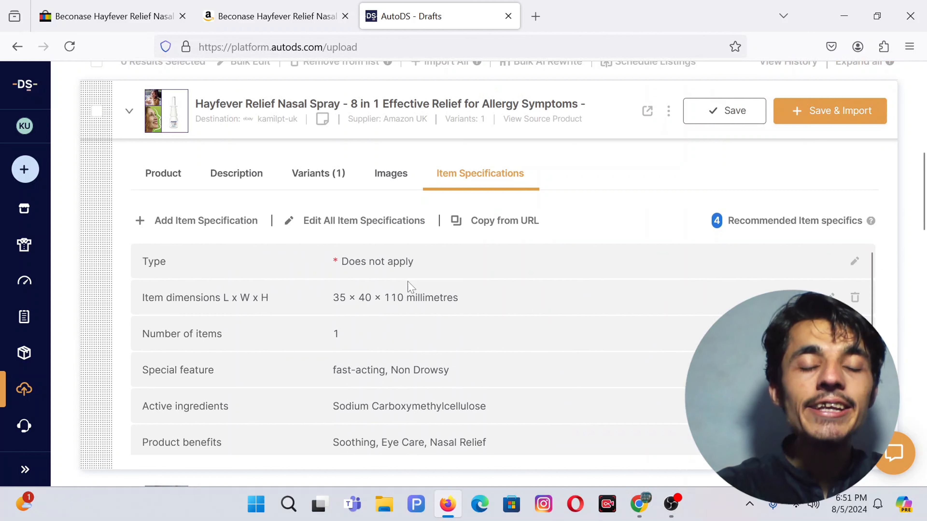
scroll(839, 289, "down", 2)
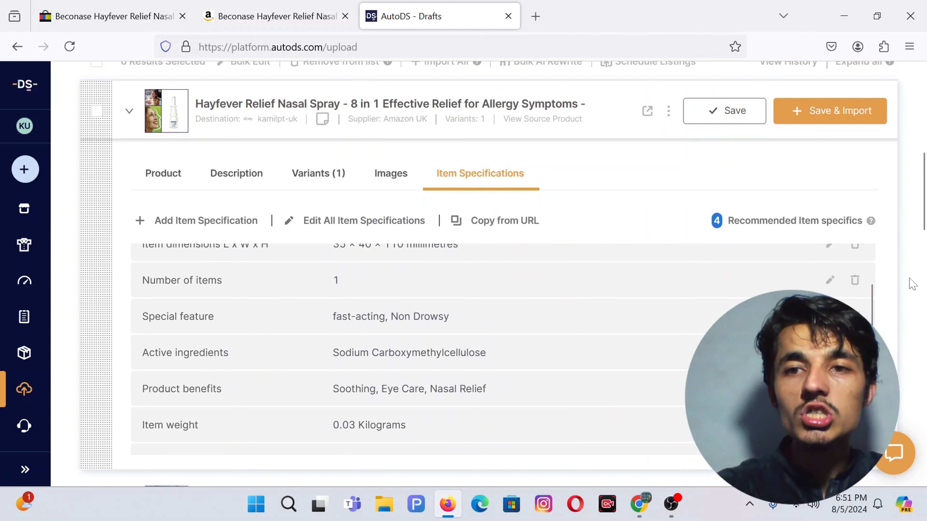
left_click(856, 282)
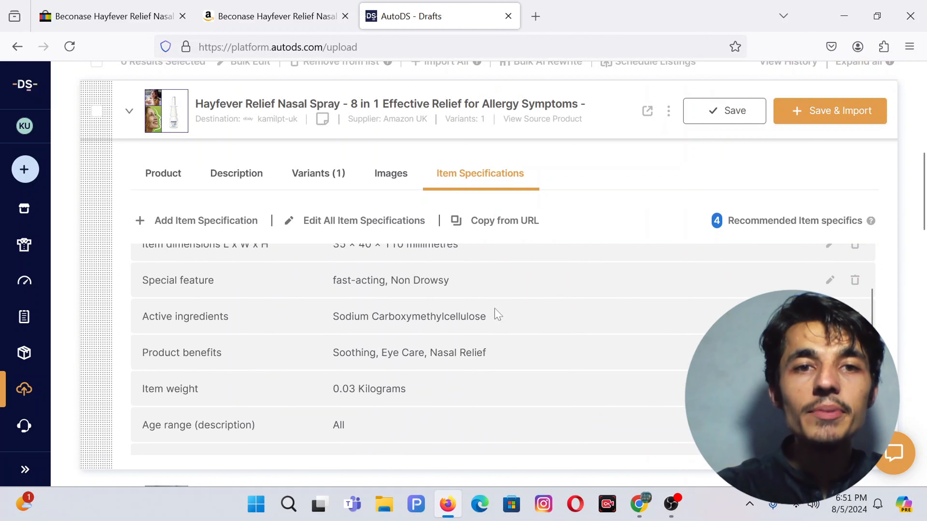
scroll(290, 315, "down", 2)
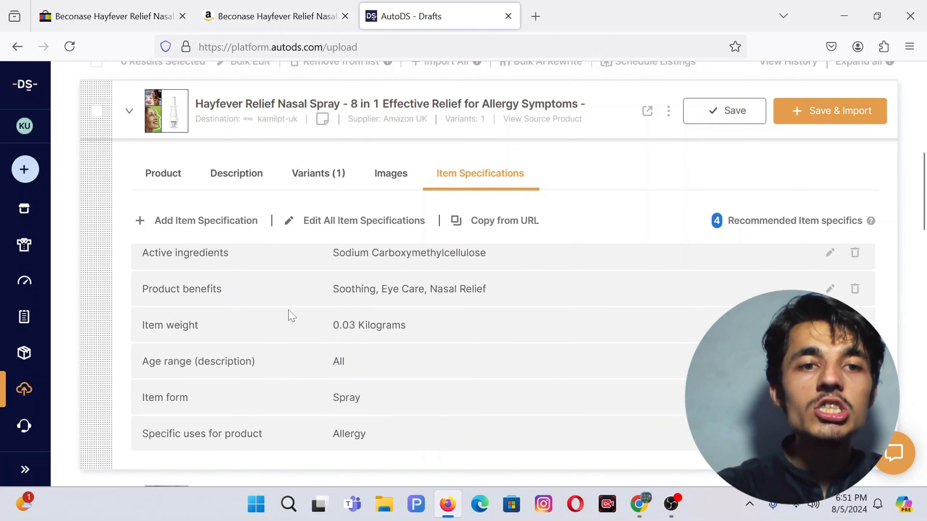
Step: Add a test specification 'Item Weight no' with value 8, then delete it
left_click(203, 221)
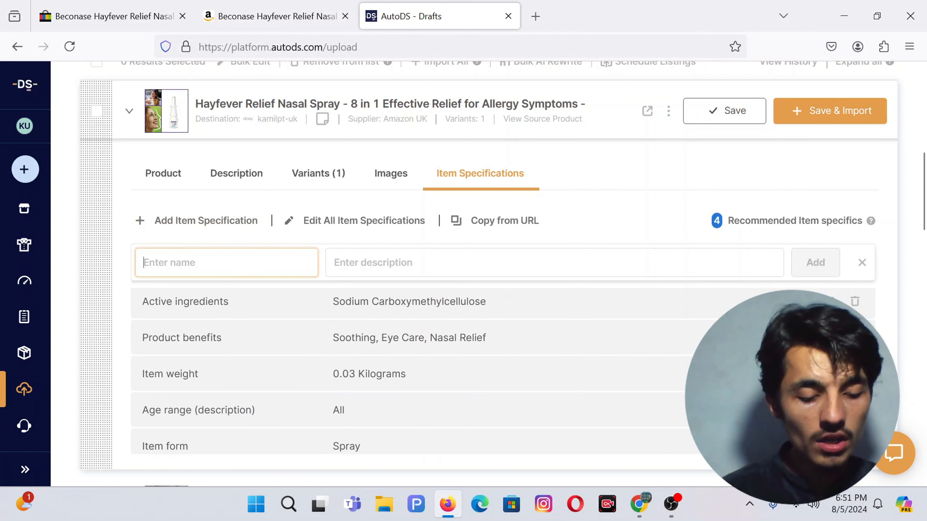
type("I")
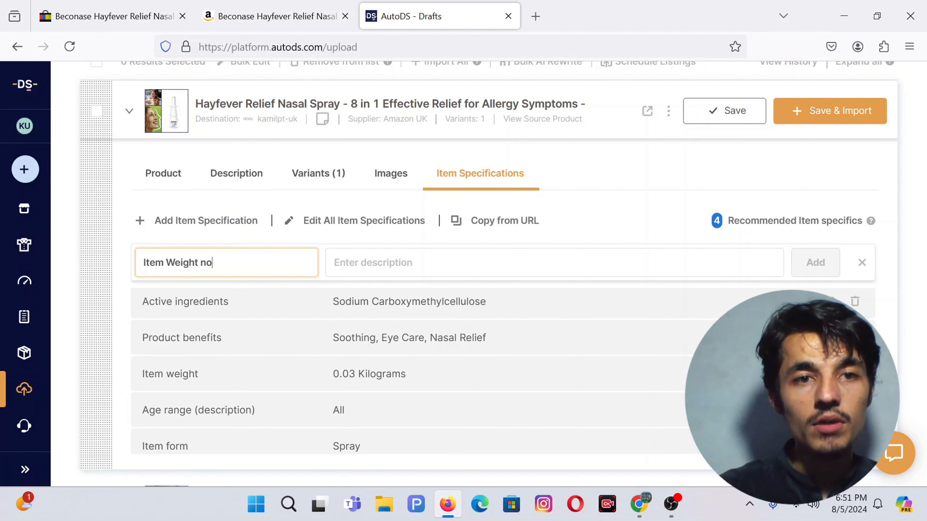
type("tem Weight no")
key("Tab")
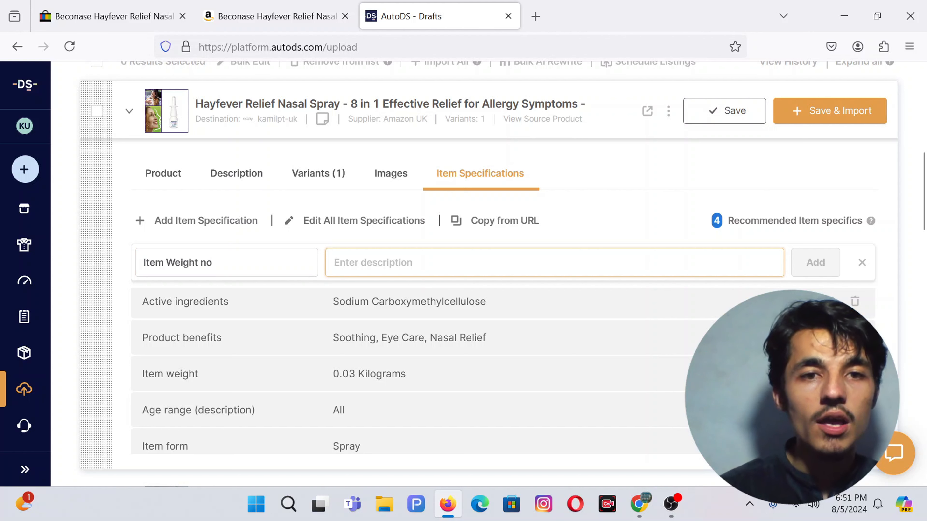
type("8 KG")
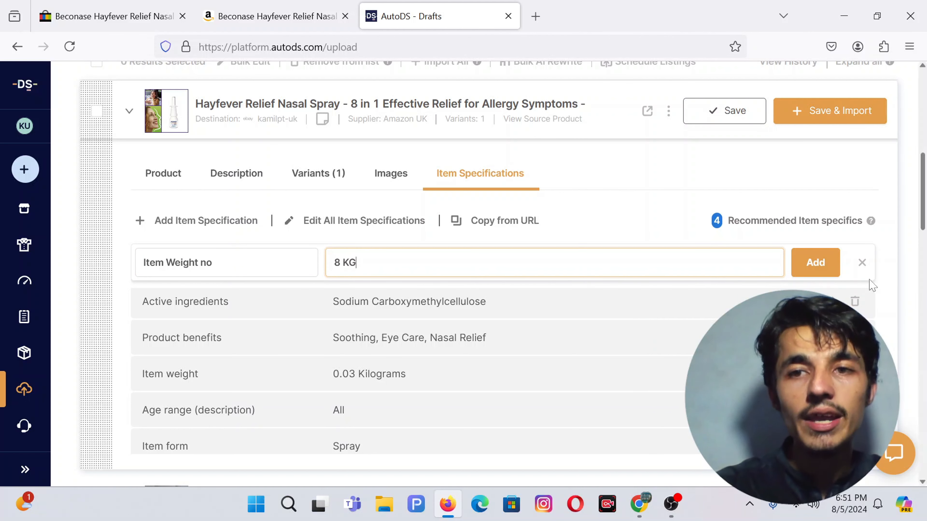
left_click(815, 262)
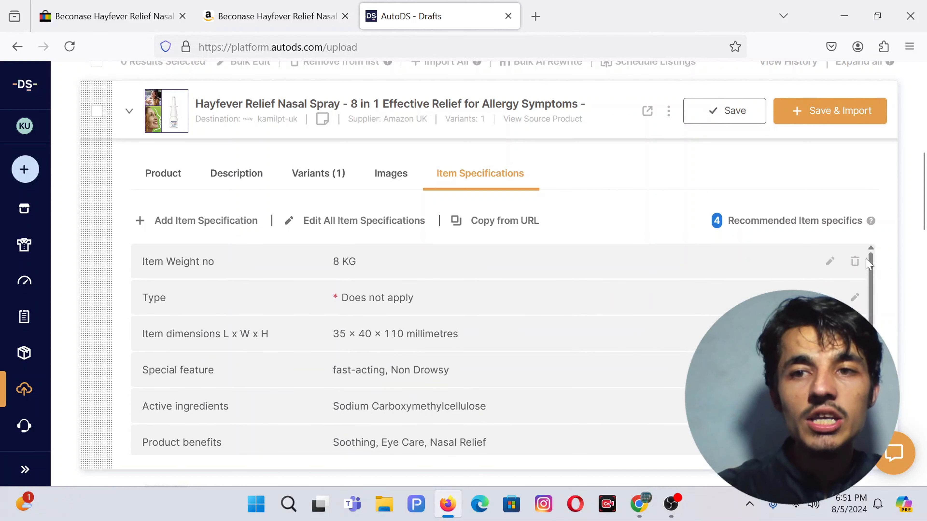
left_click(854, 261)
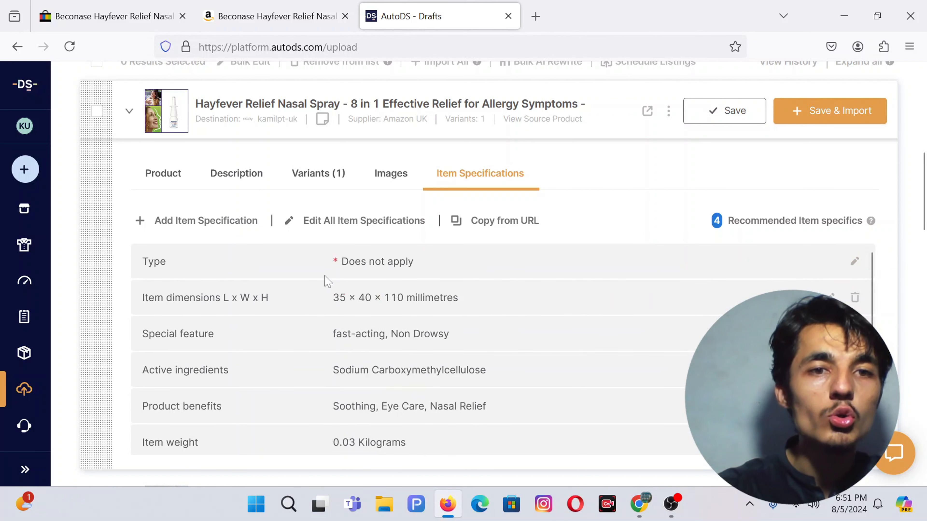
Step: Rename the Active ingredients specific to 'Active', then delete that entry
scroll(248, 307, "down", 3)
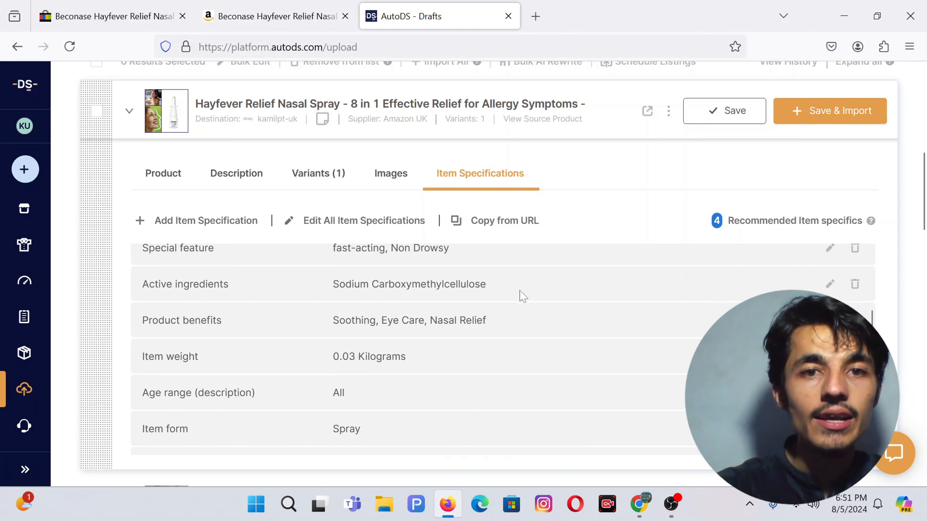
left_click(831, 285)
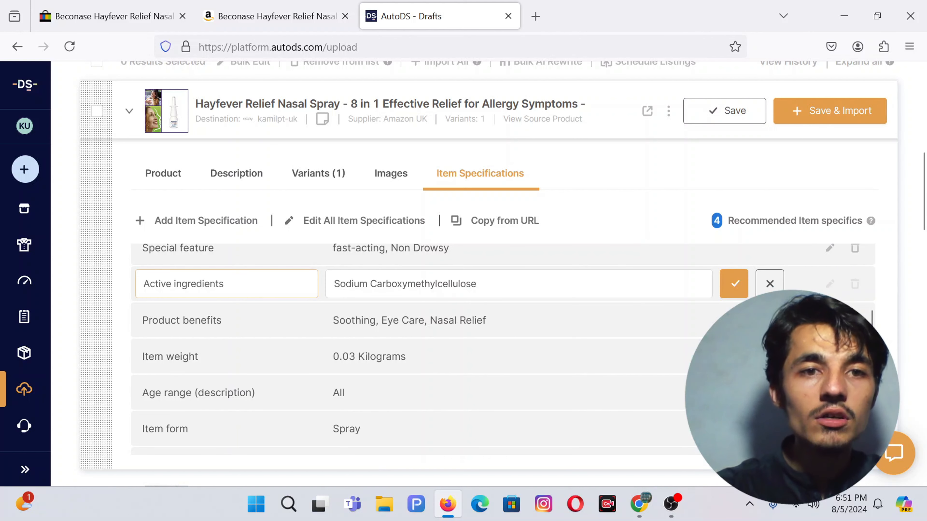
left_click_drag(241, 284, 176, 284)
key("BackSpace")
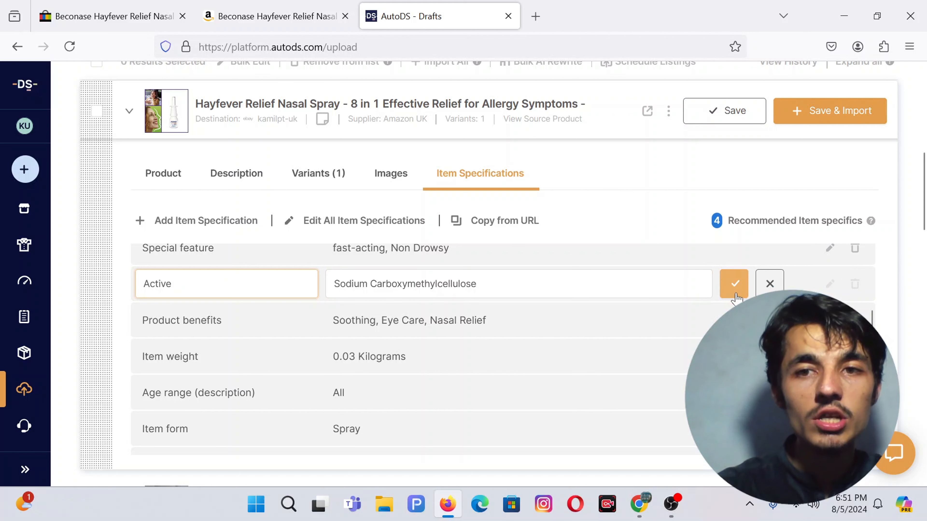
left_click(734, 283)
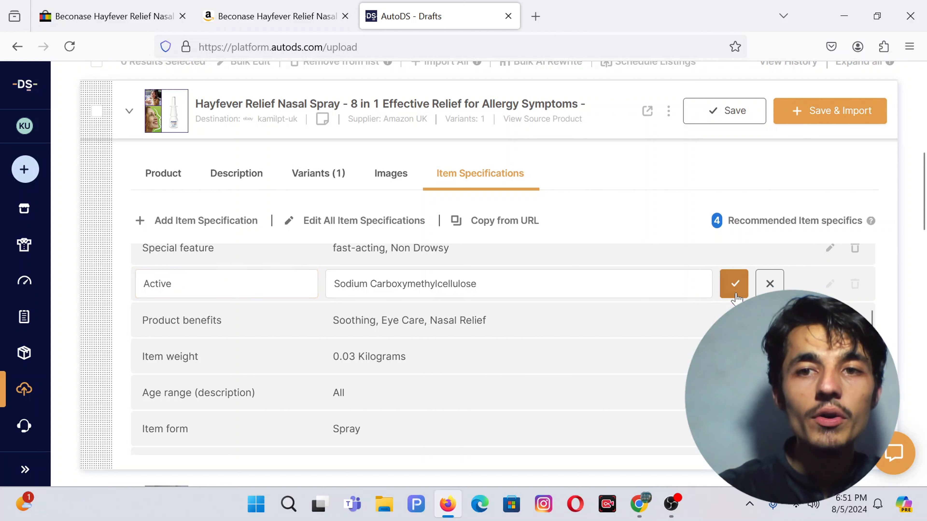
left_click(854, 286)
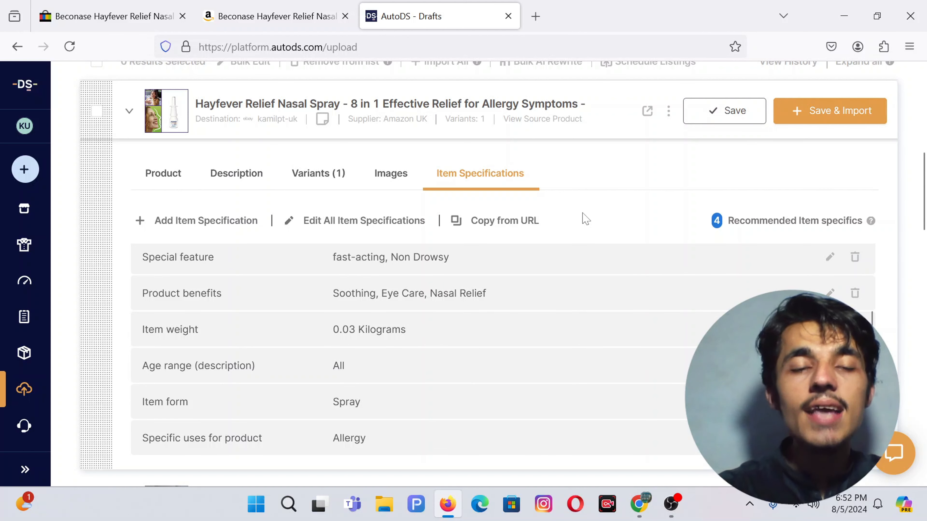
Step: Save and import the Hayfever Relief Nasal Spray draft, then open its eBay Item ID link
left_click(832, 111)
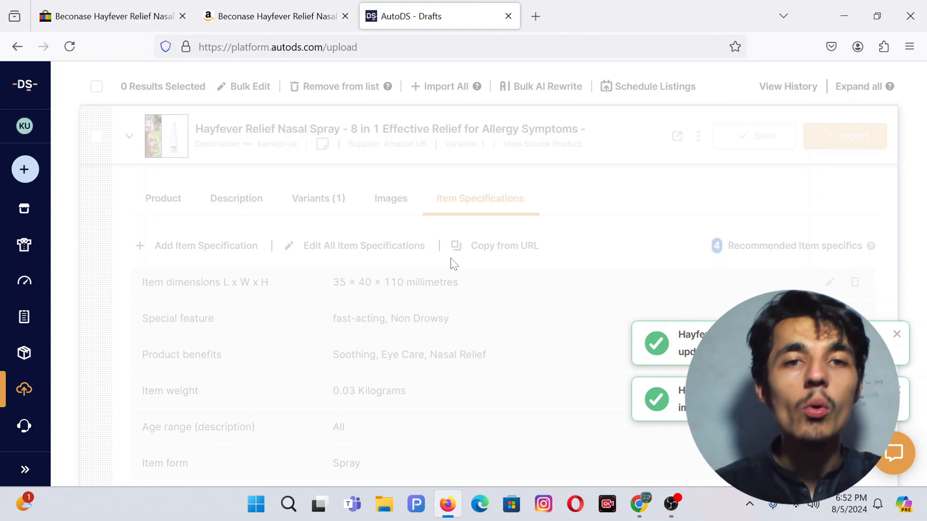
scroll(454, 264, "up", 2)
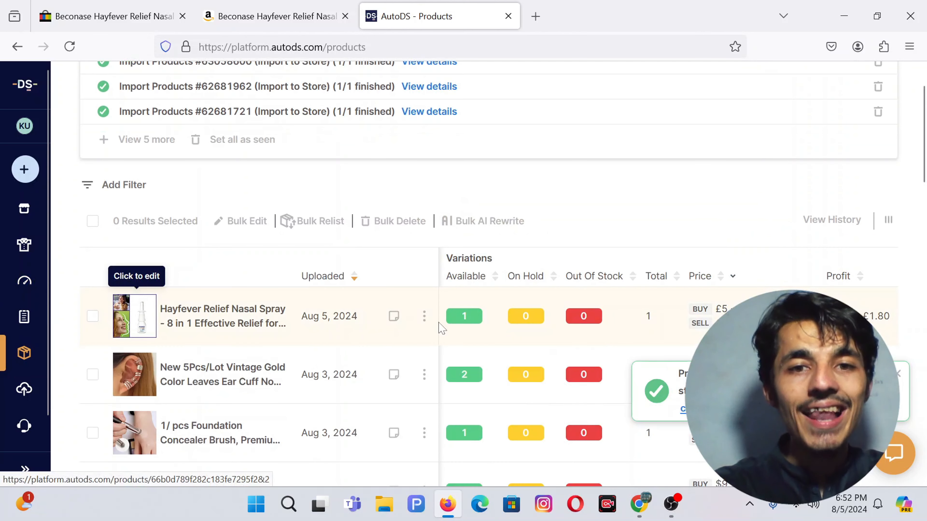
scroll(441, 325, "down", 1)
scroll(608, 299, "right", 8)
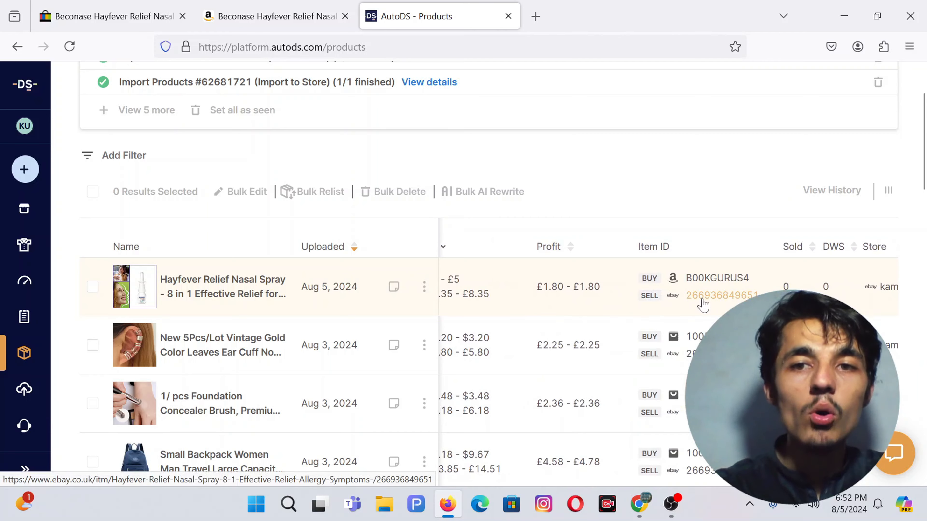
left_click(703, 301)
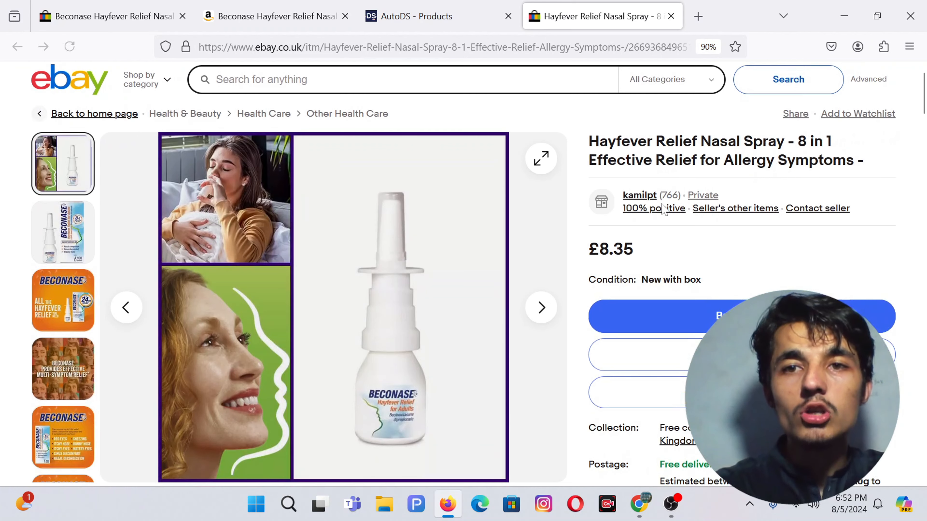
Step: Scroll through the live eBay listing to review its item specifics and templated description
scroll(501, 210, "down", 5)
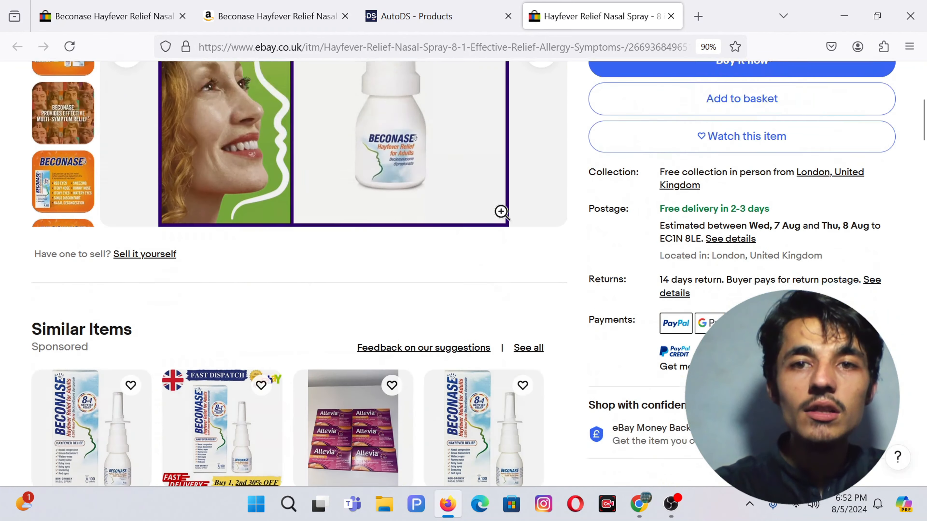
scroll(501, 211, "down", 15)
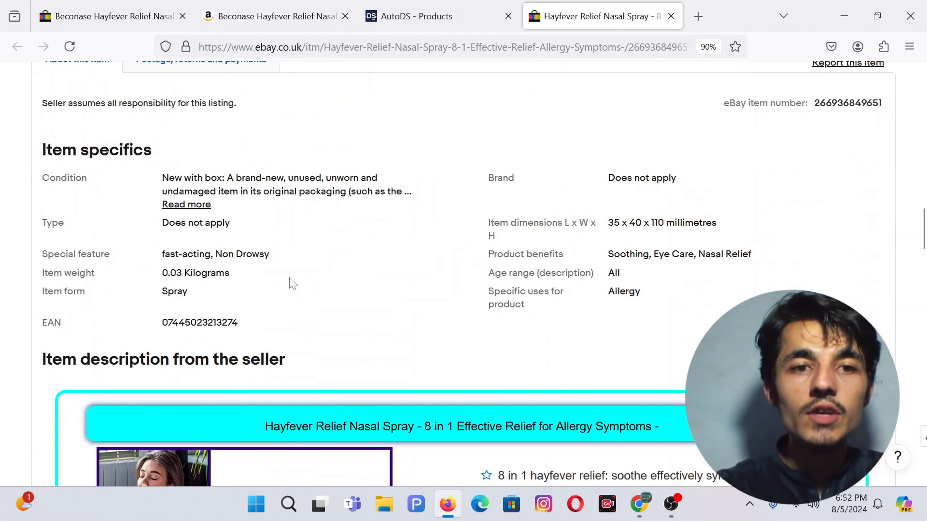
scroll(292, 283, "down", 5)
scroll(586, 239, "down", 2)
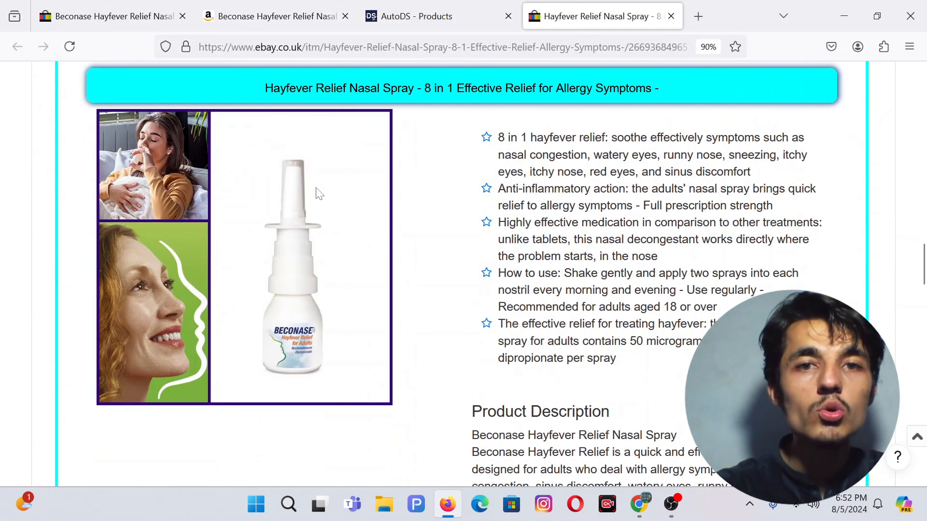
scroll(319, 194, "down", 15)
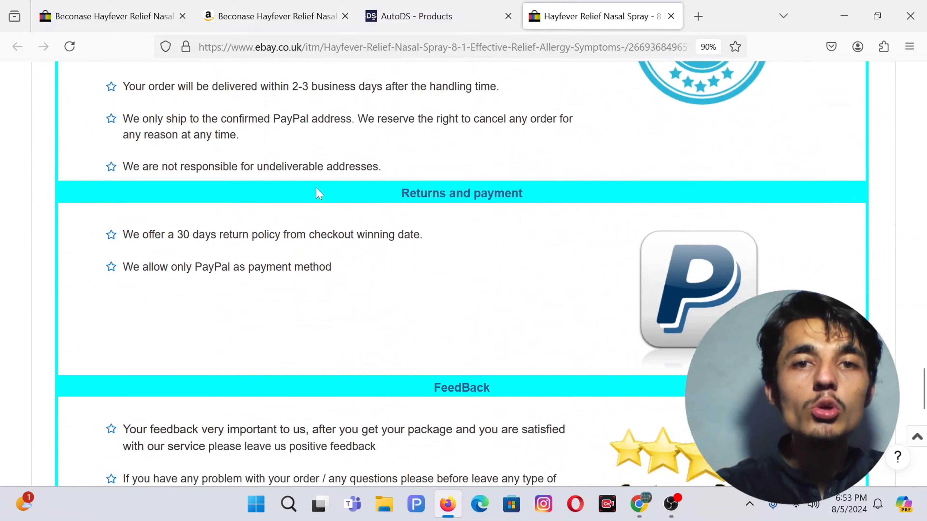
scroll(319, 193, "down", 8)
scroll(319, 194, "up", 18)
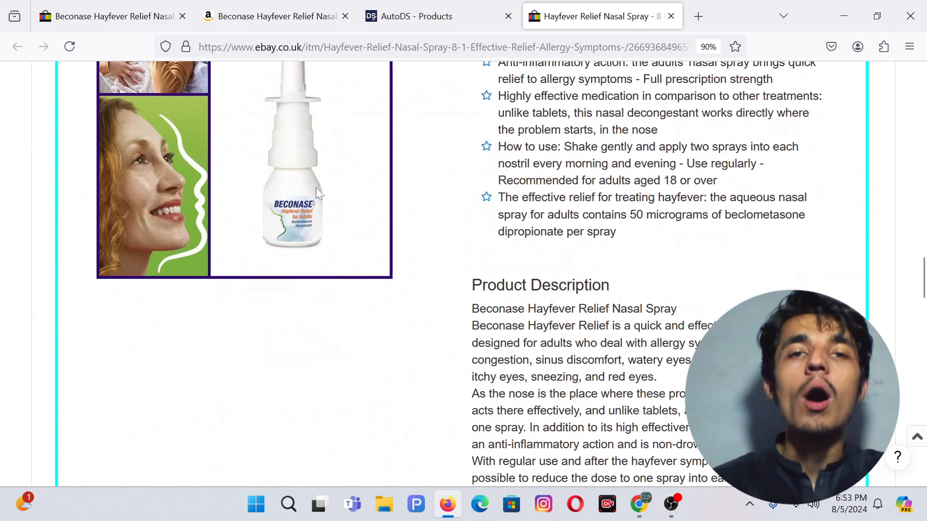
scroll(319, 192, "up", 3)
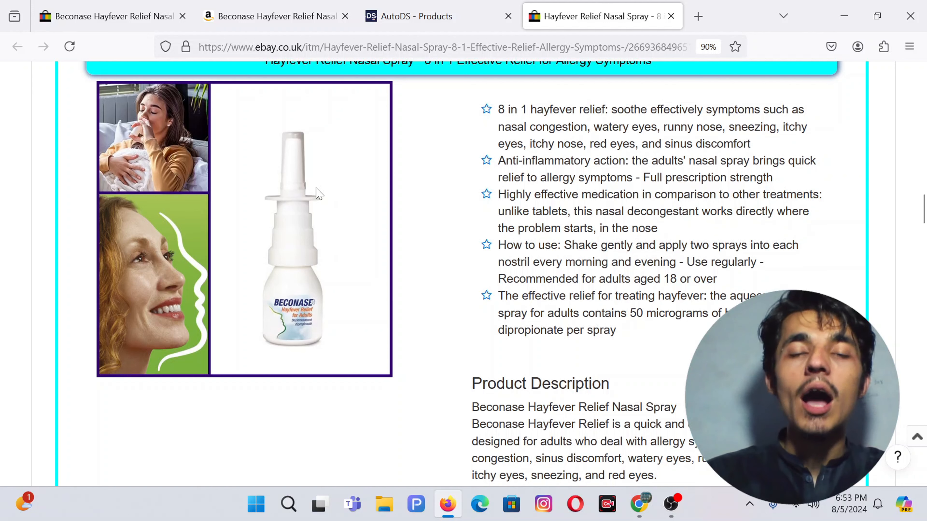